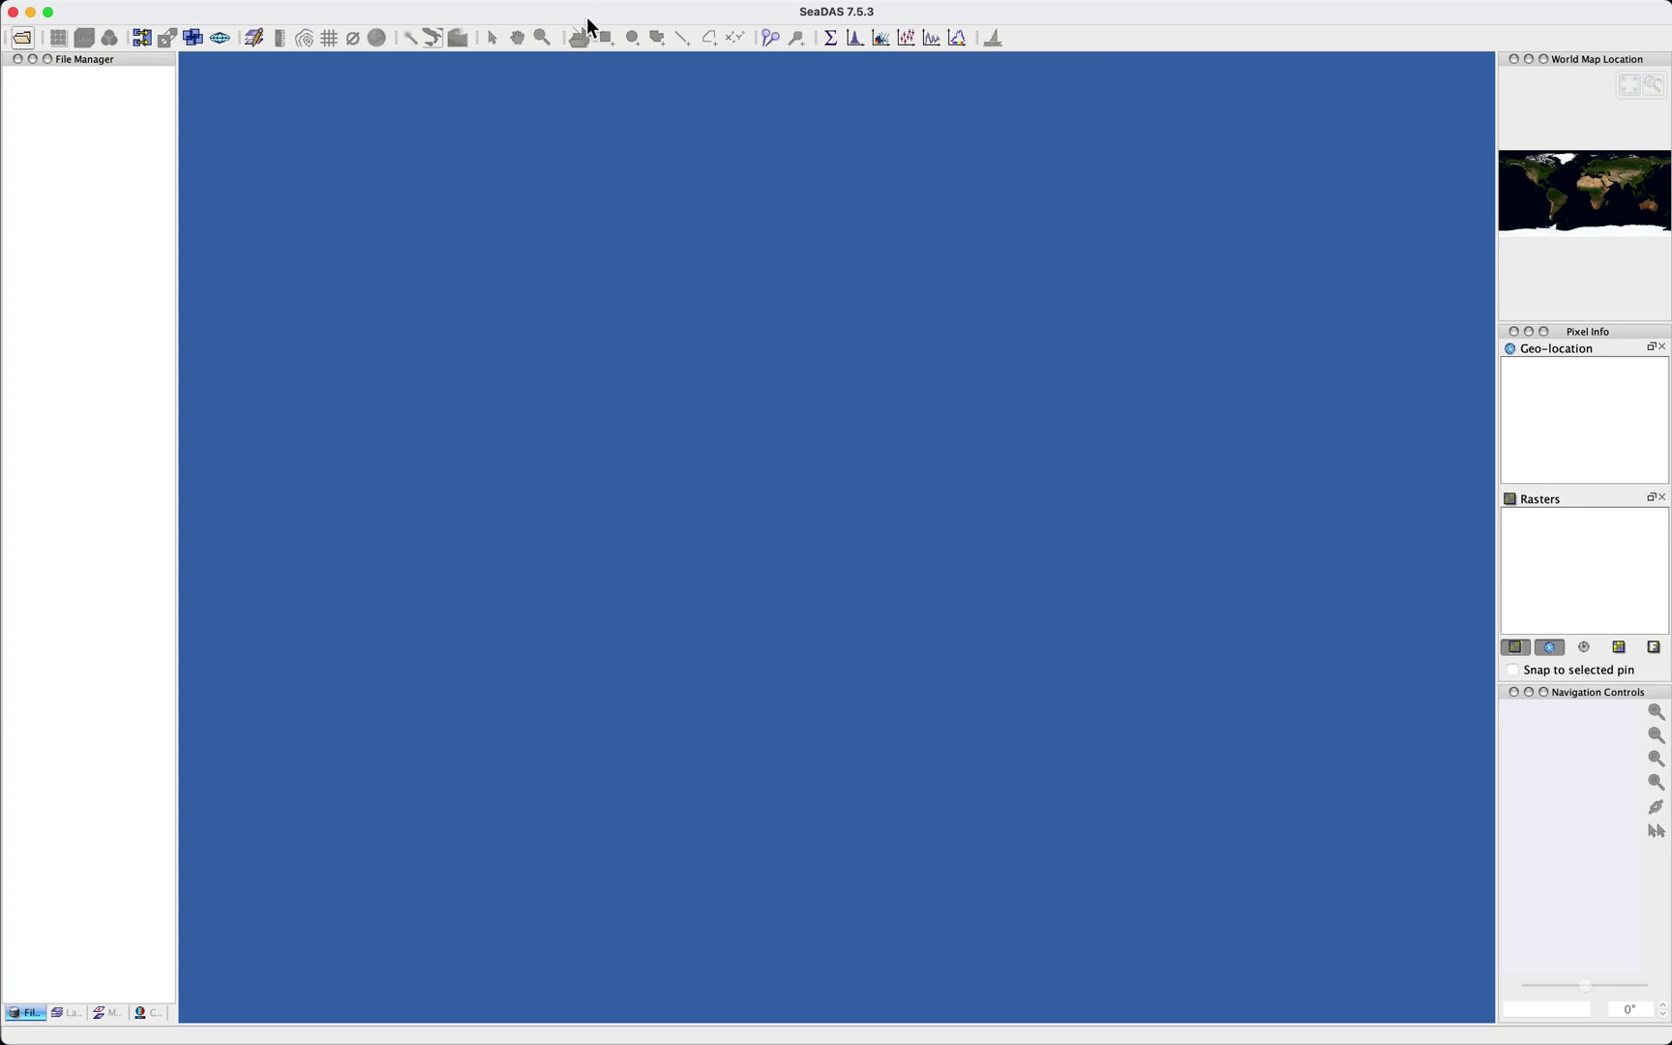
- Open the l2gen processor from the OCSSW tools
mouse_move(586, 2)
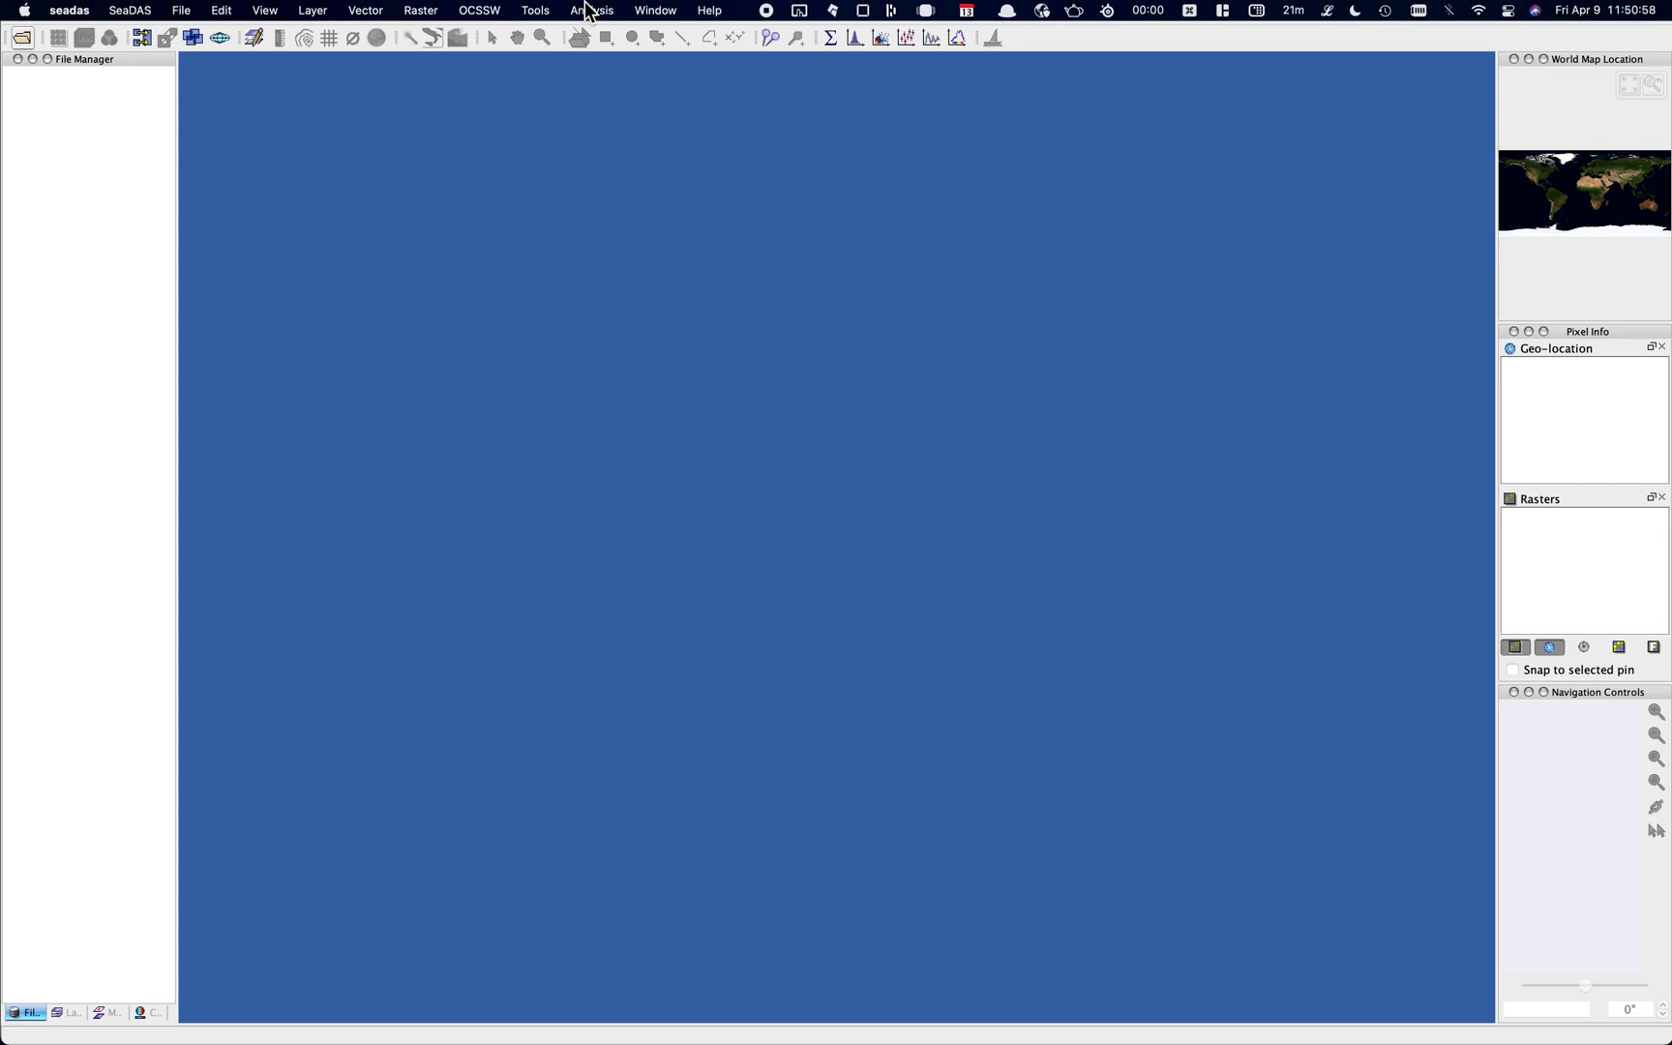
click(481, 11)
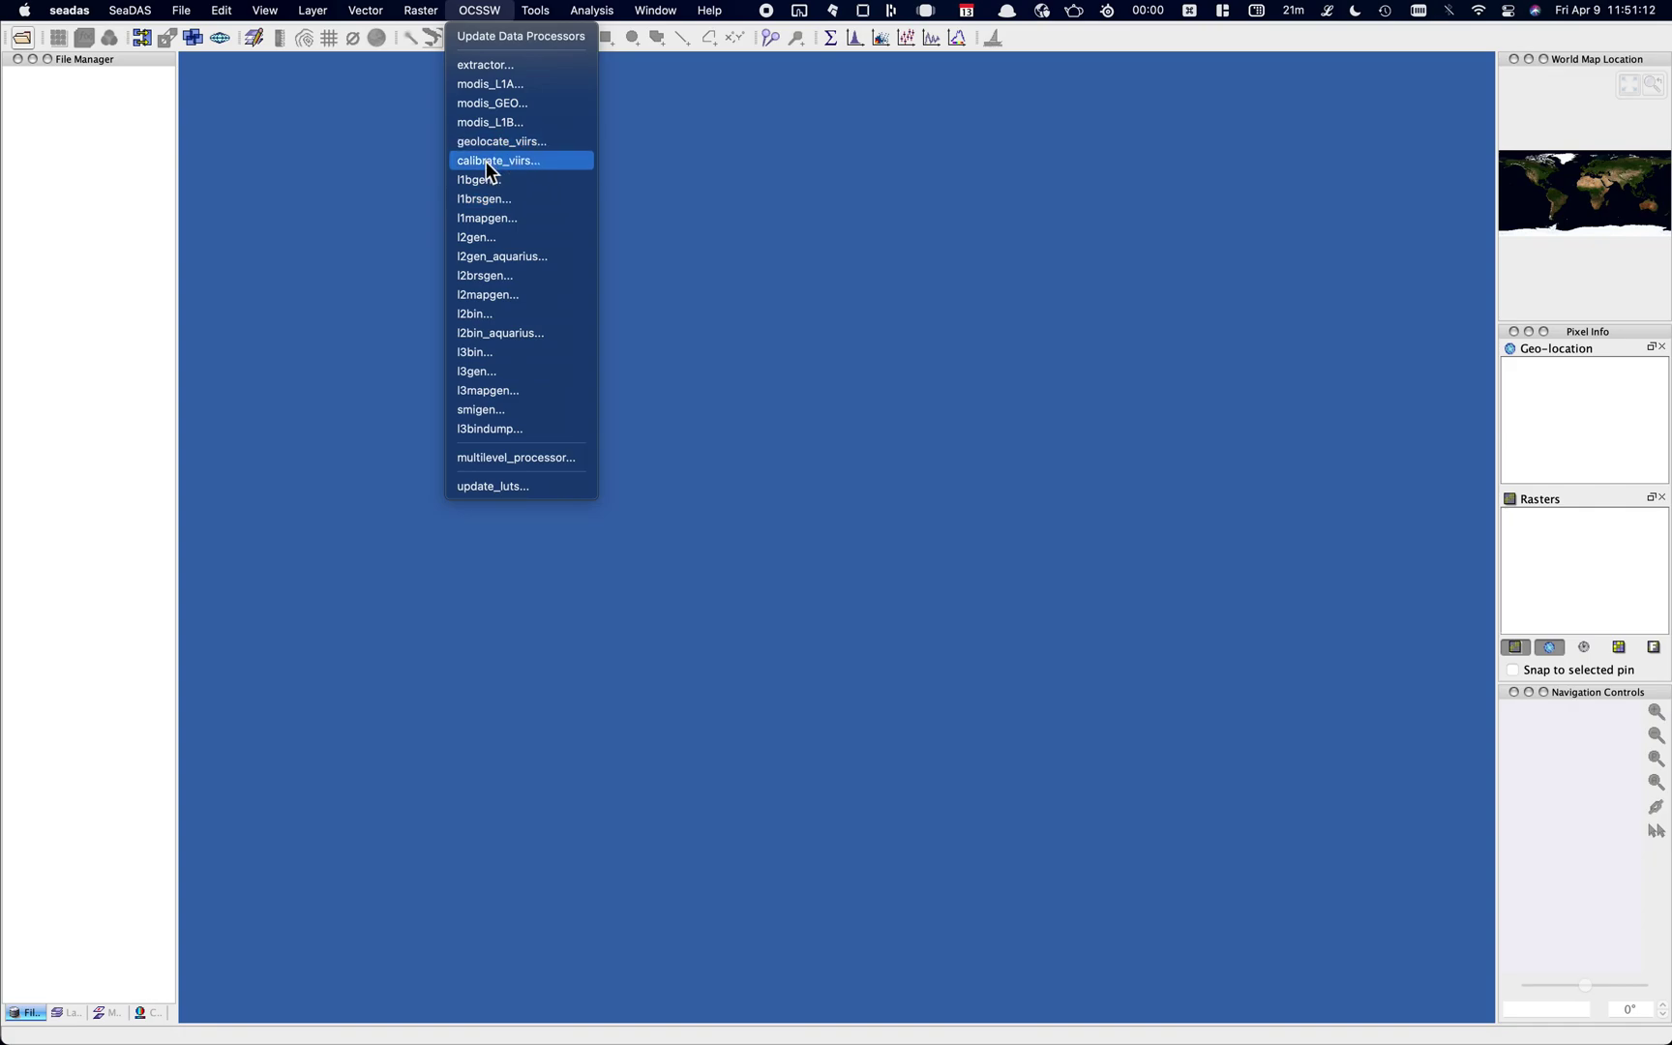
click(494, 239)
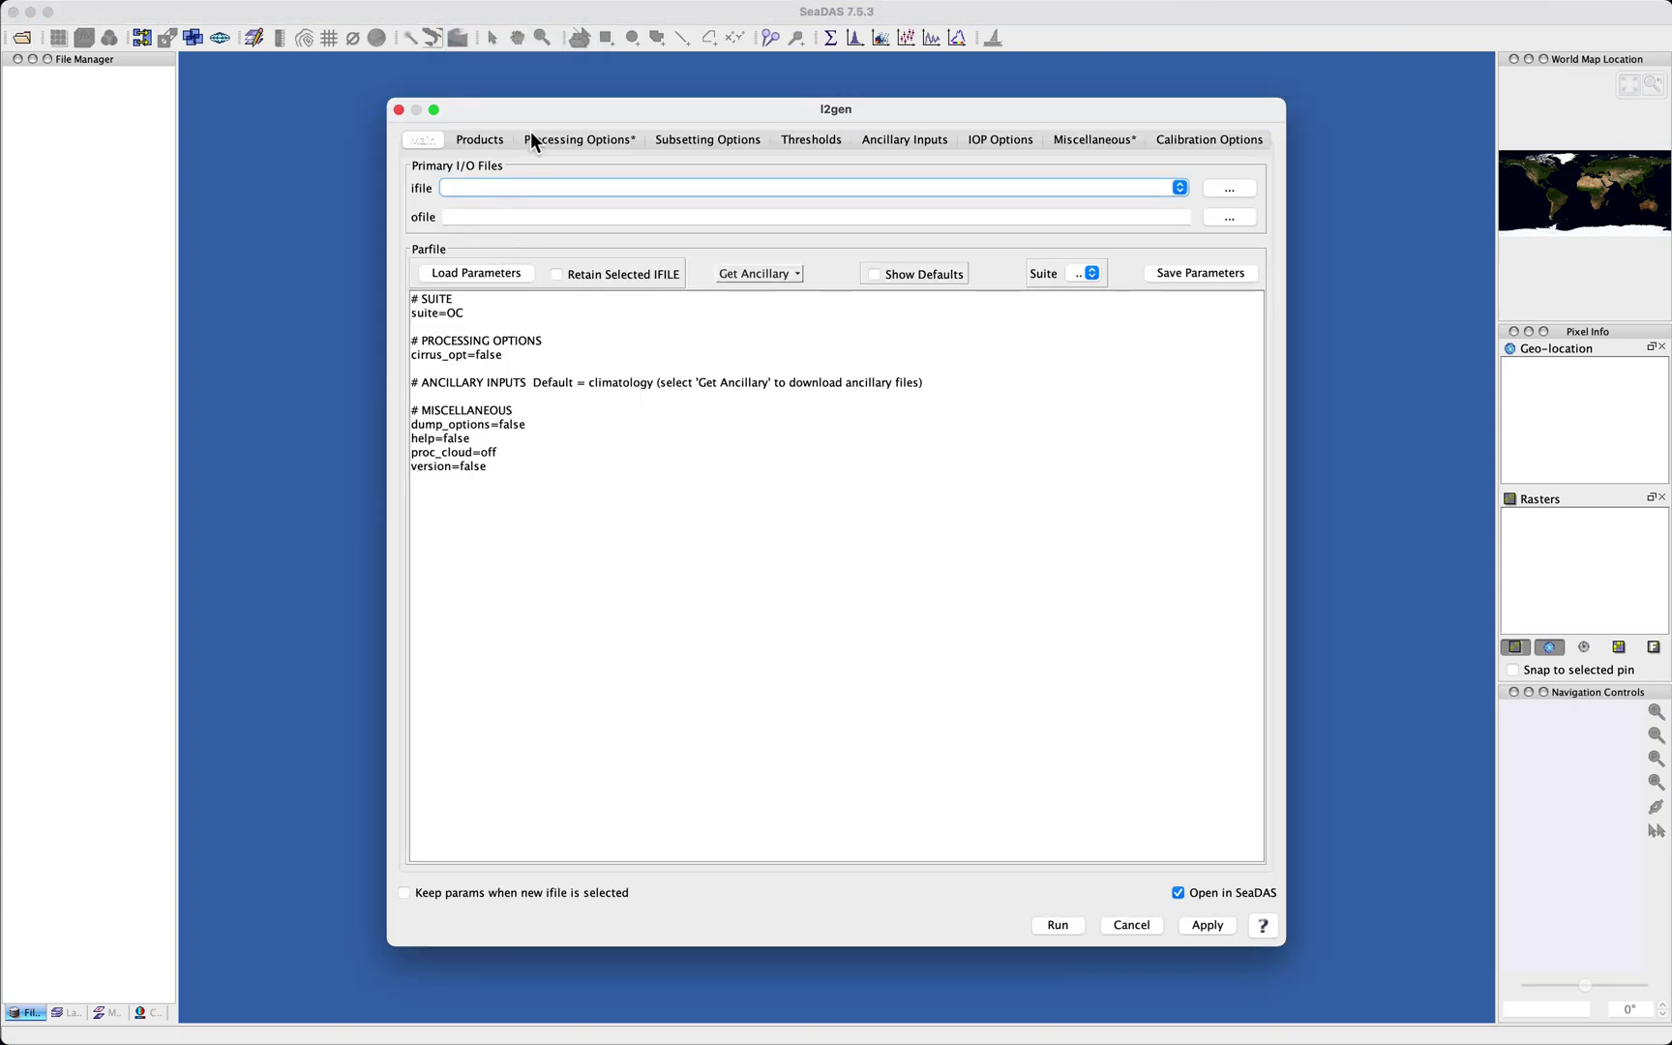
- Look through l2gen's product, processing, subsetting and threshold settings, returning to the main input and output settings
click(471, 141)
click(544, 137)
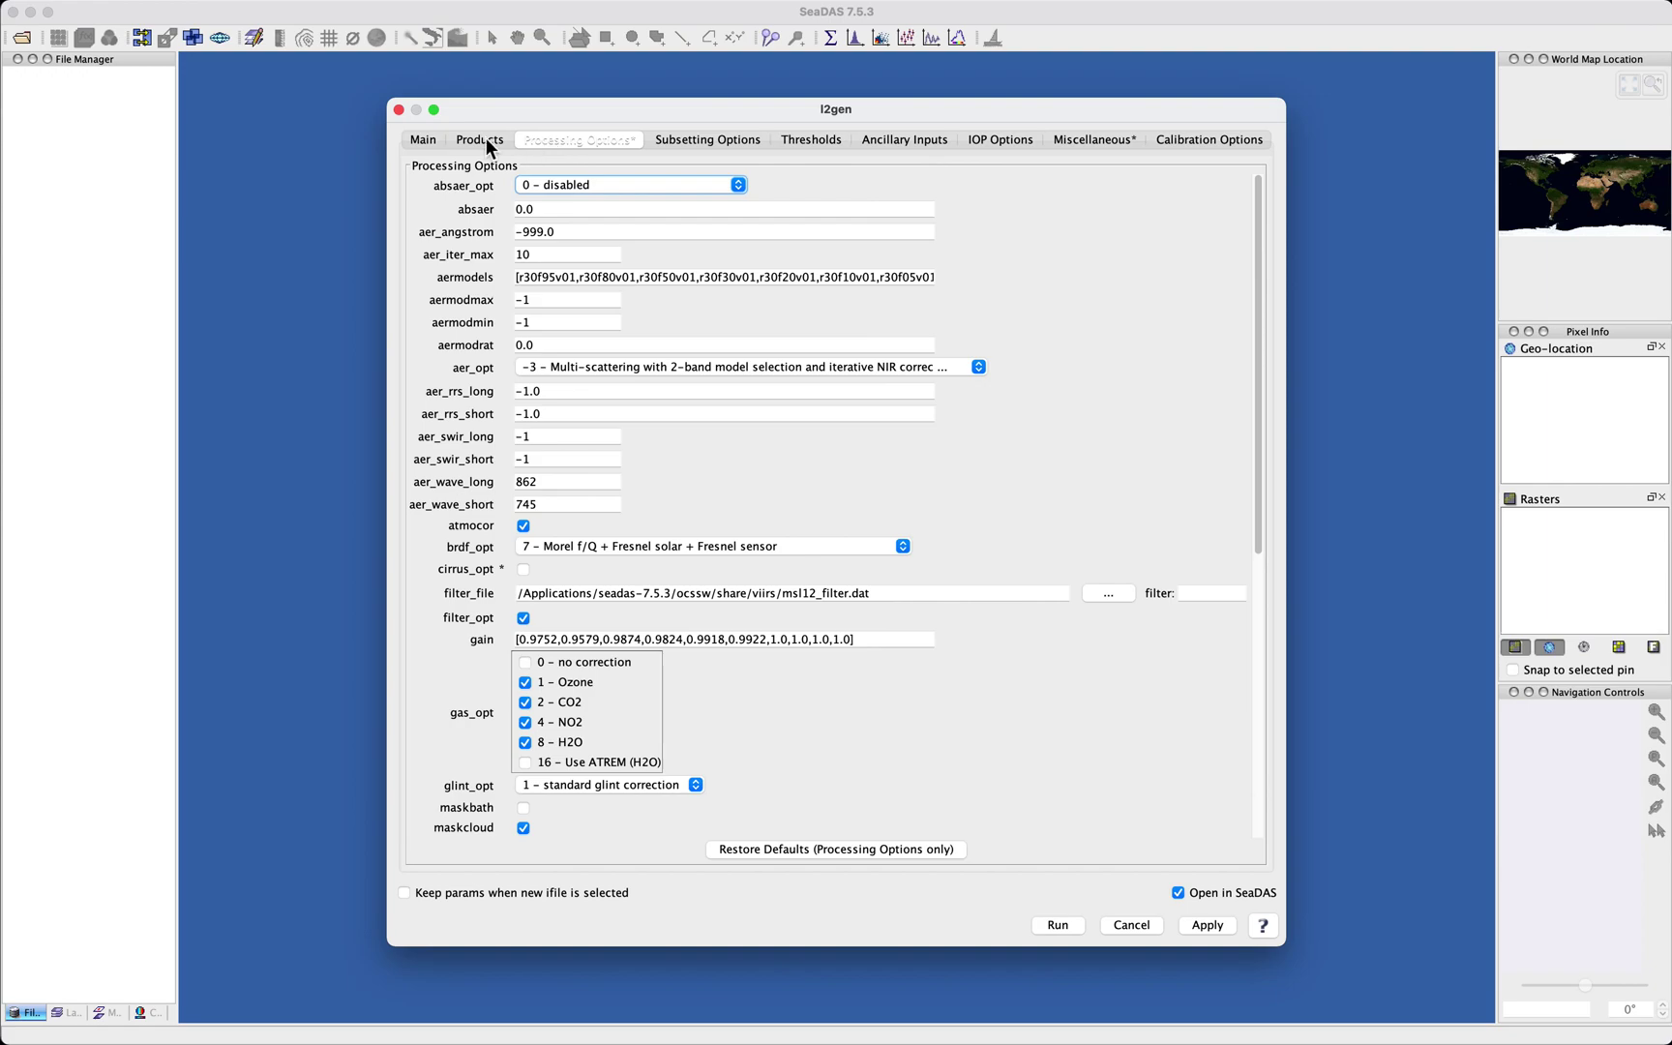
click(423, 144)
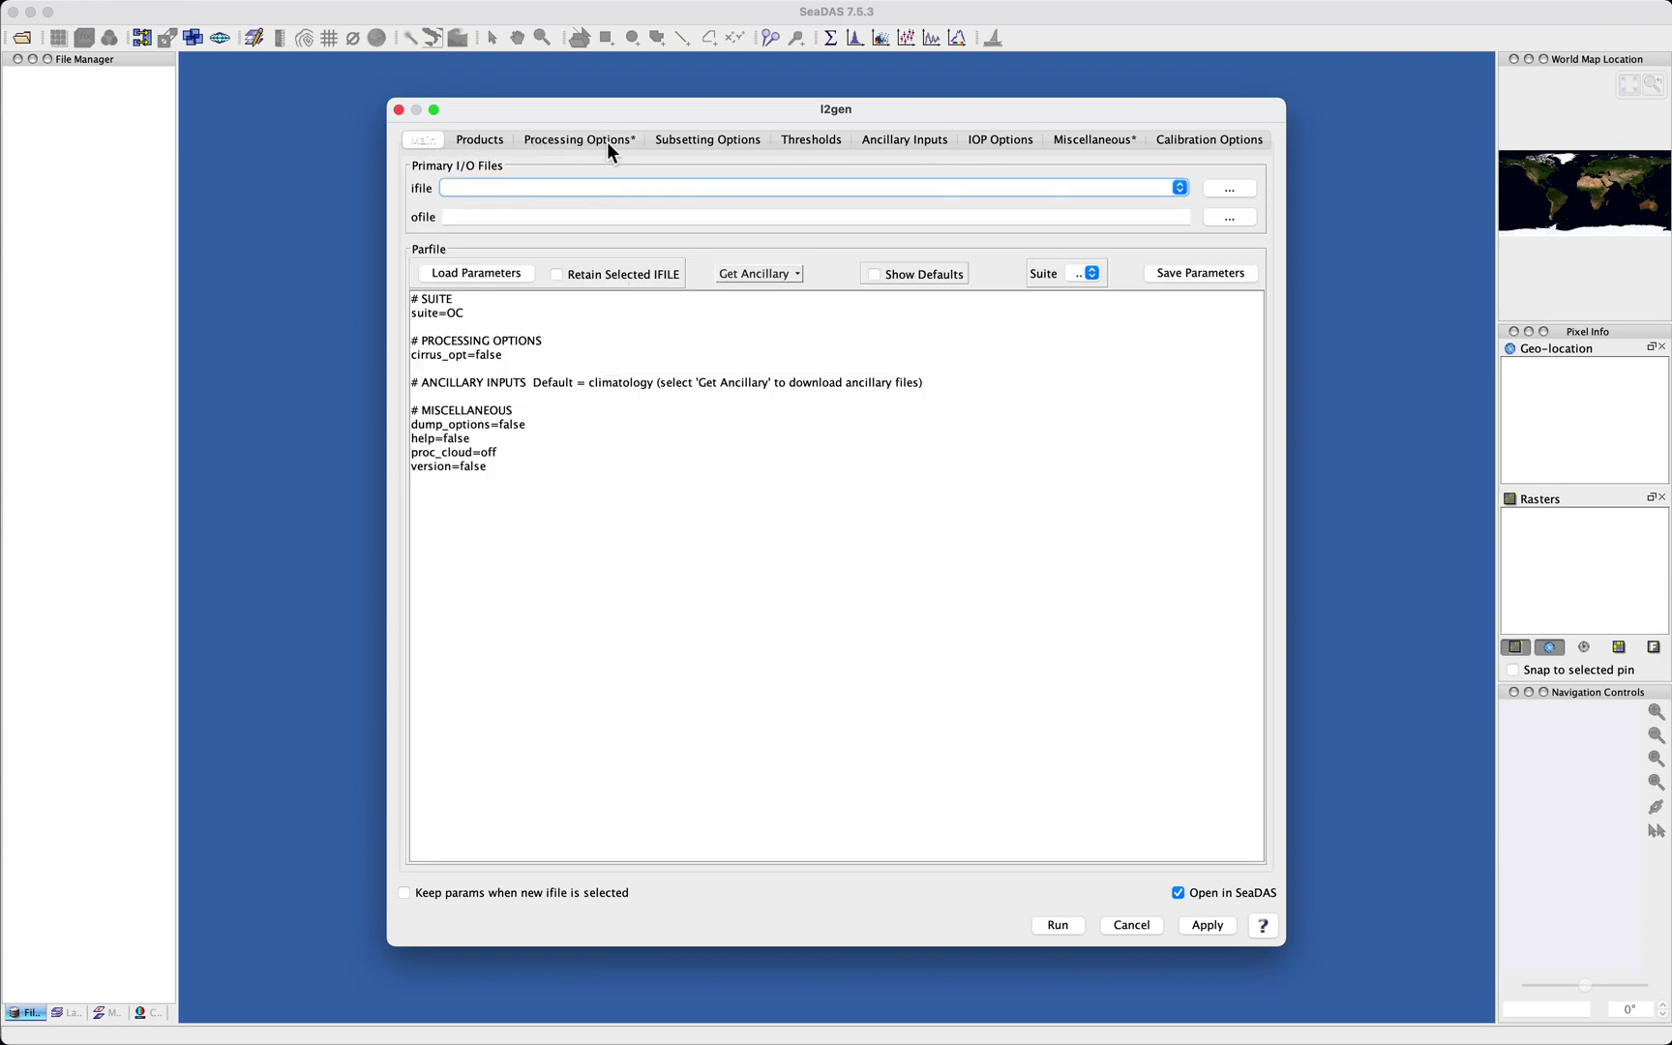
click(718, 140)
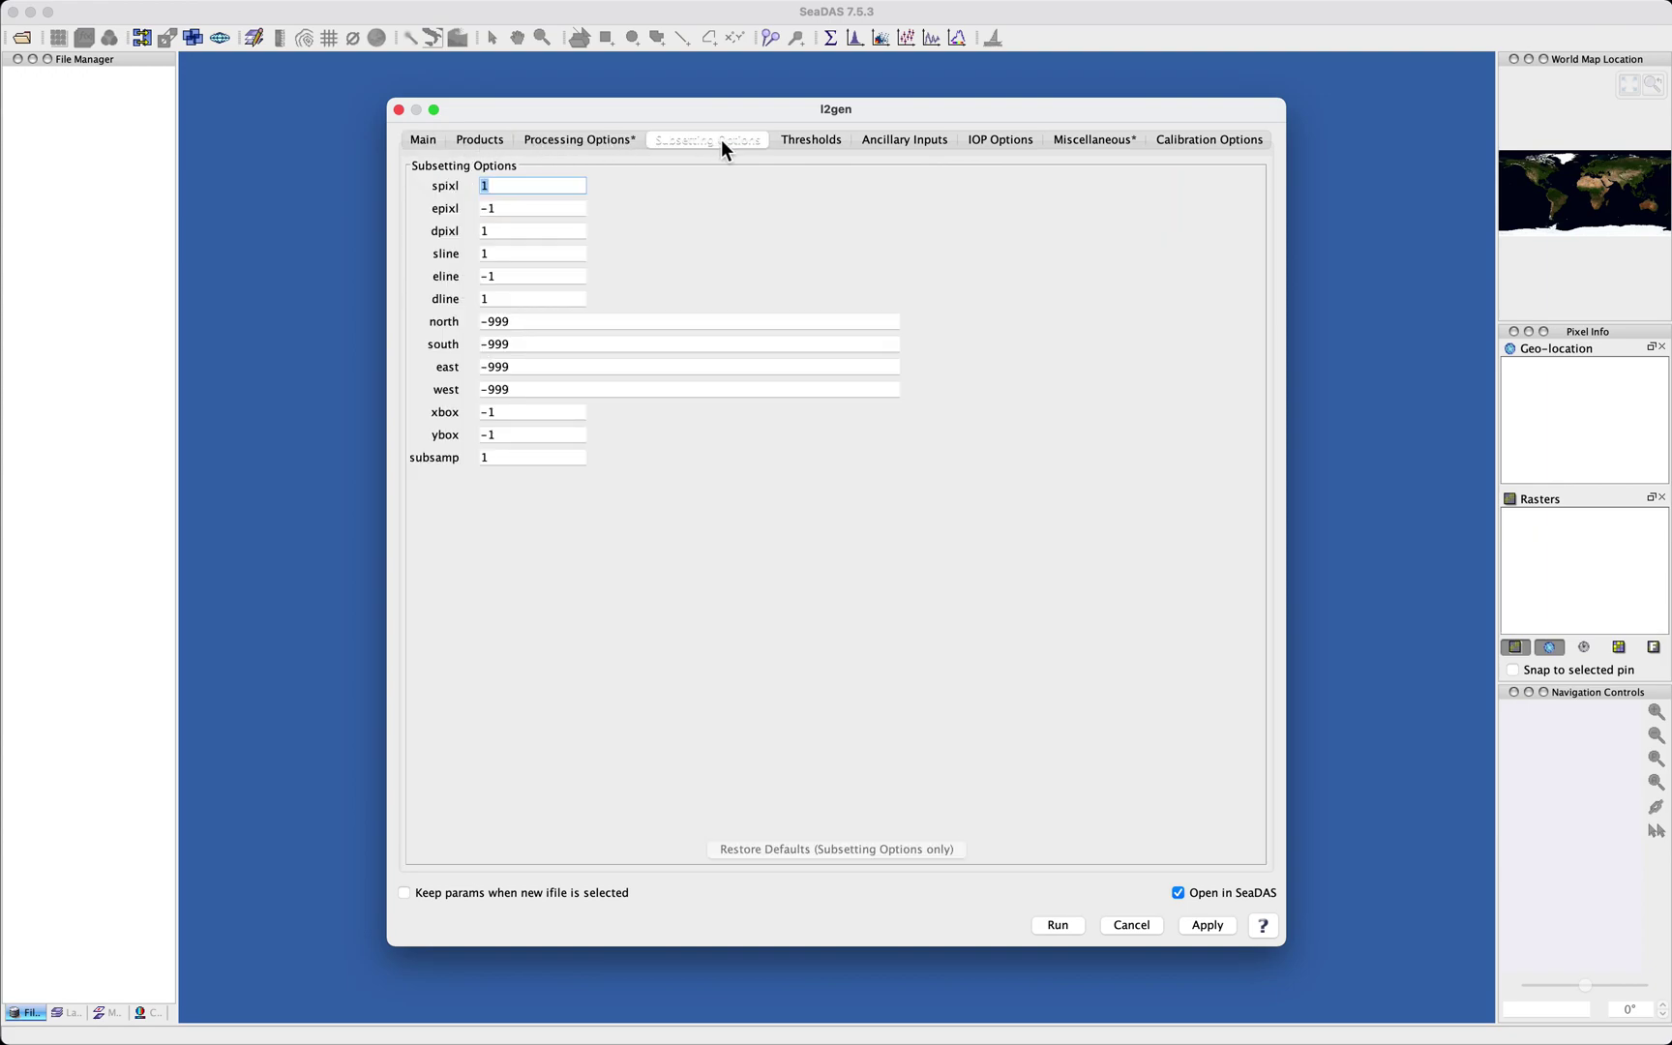
click(806, 138)
click(419, 141)
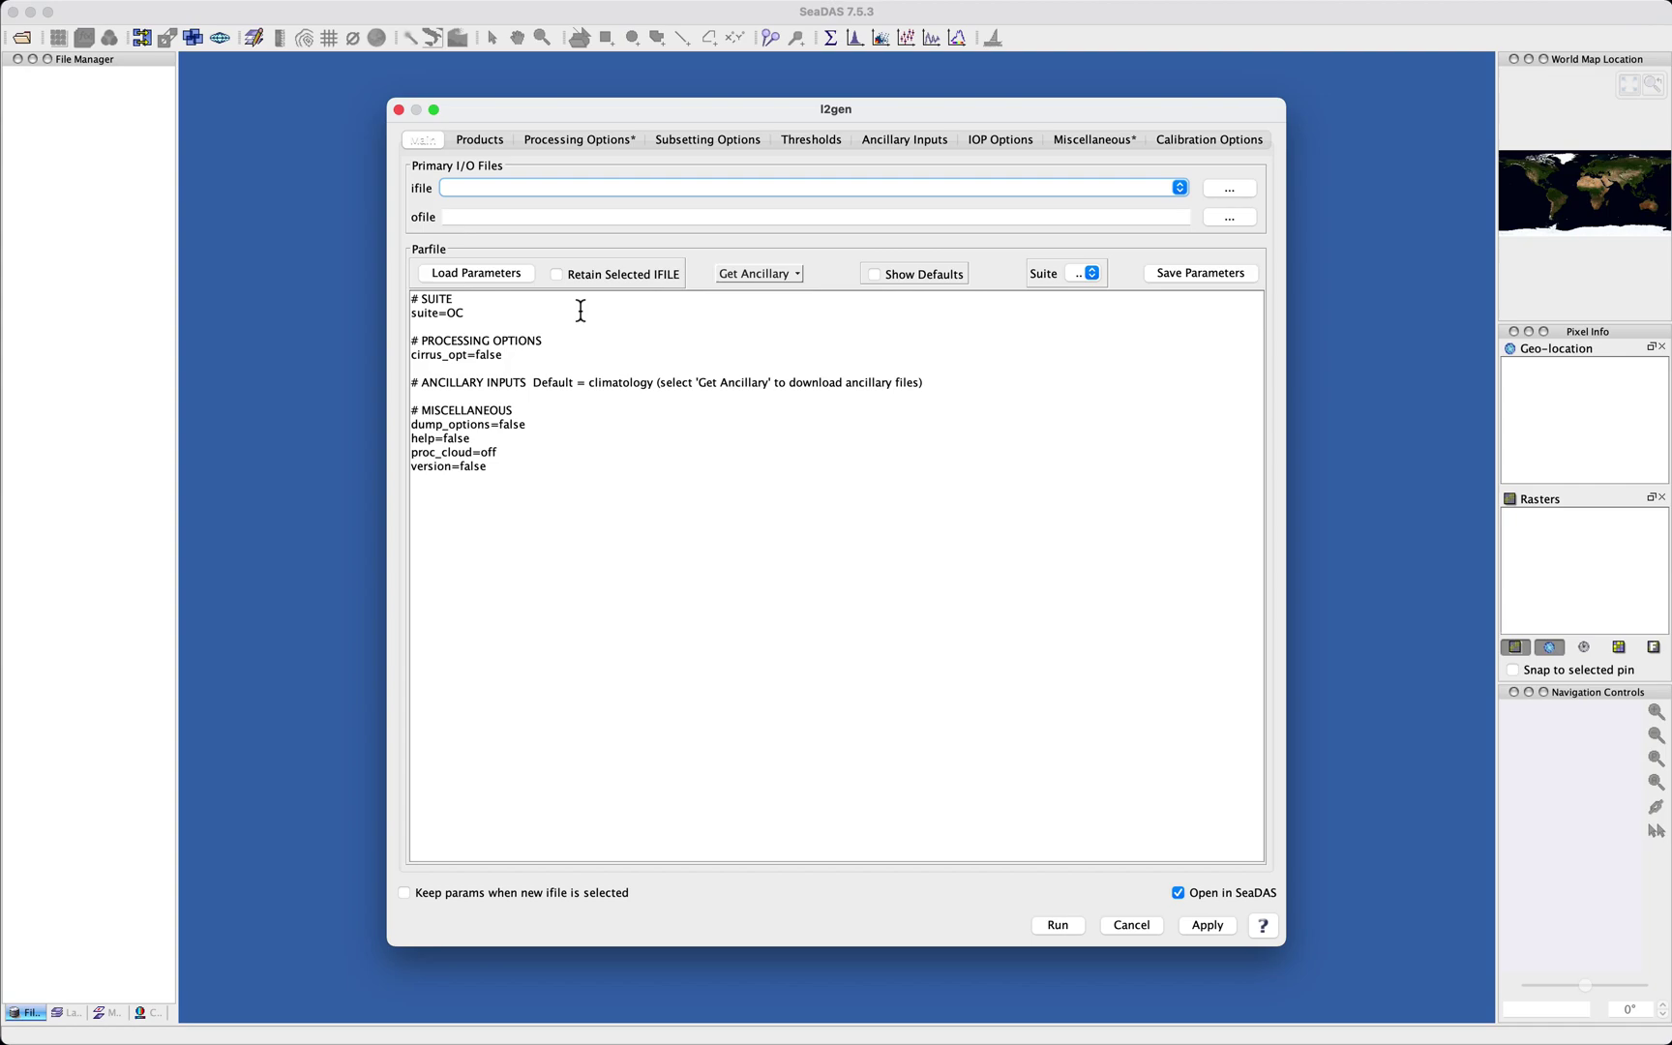
- Choose V2021054193000.L1B-M_SNPP.nc in the VIIRS-example folder as the l2gen input file
click(1229, 189)
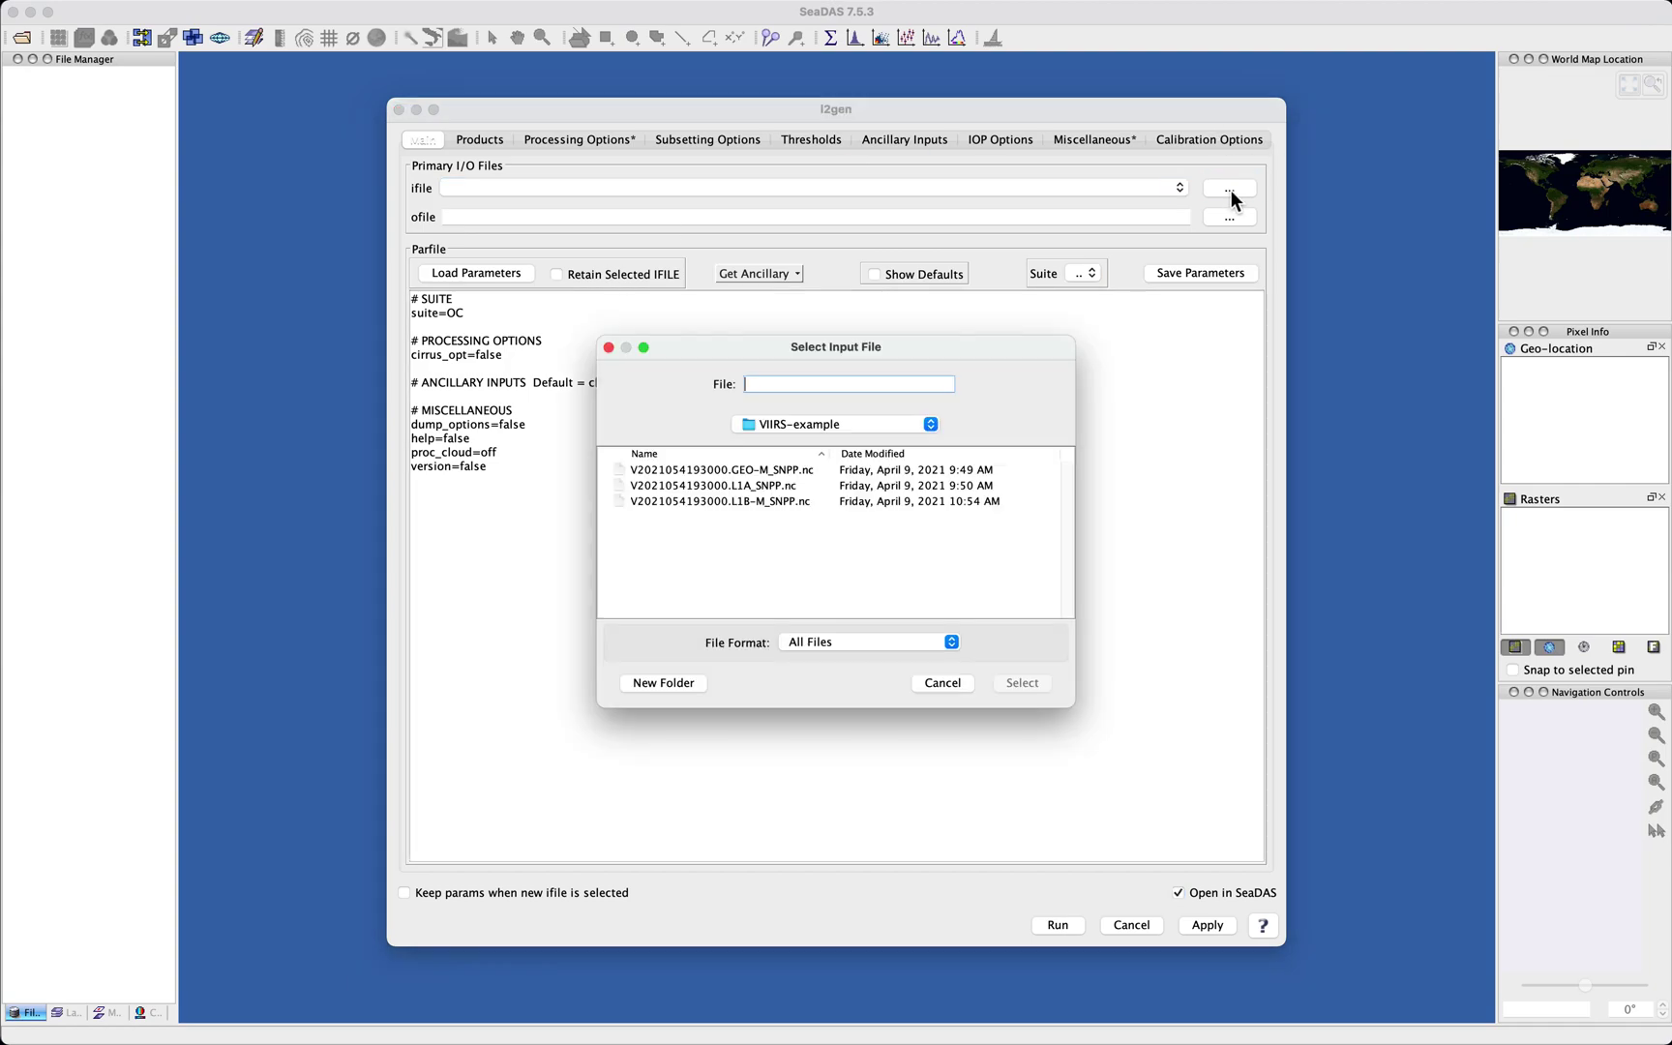
click(757, 503)
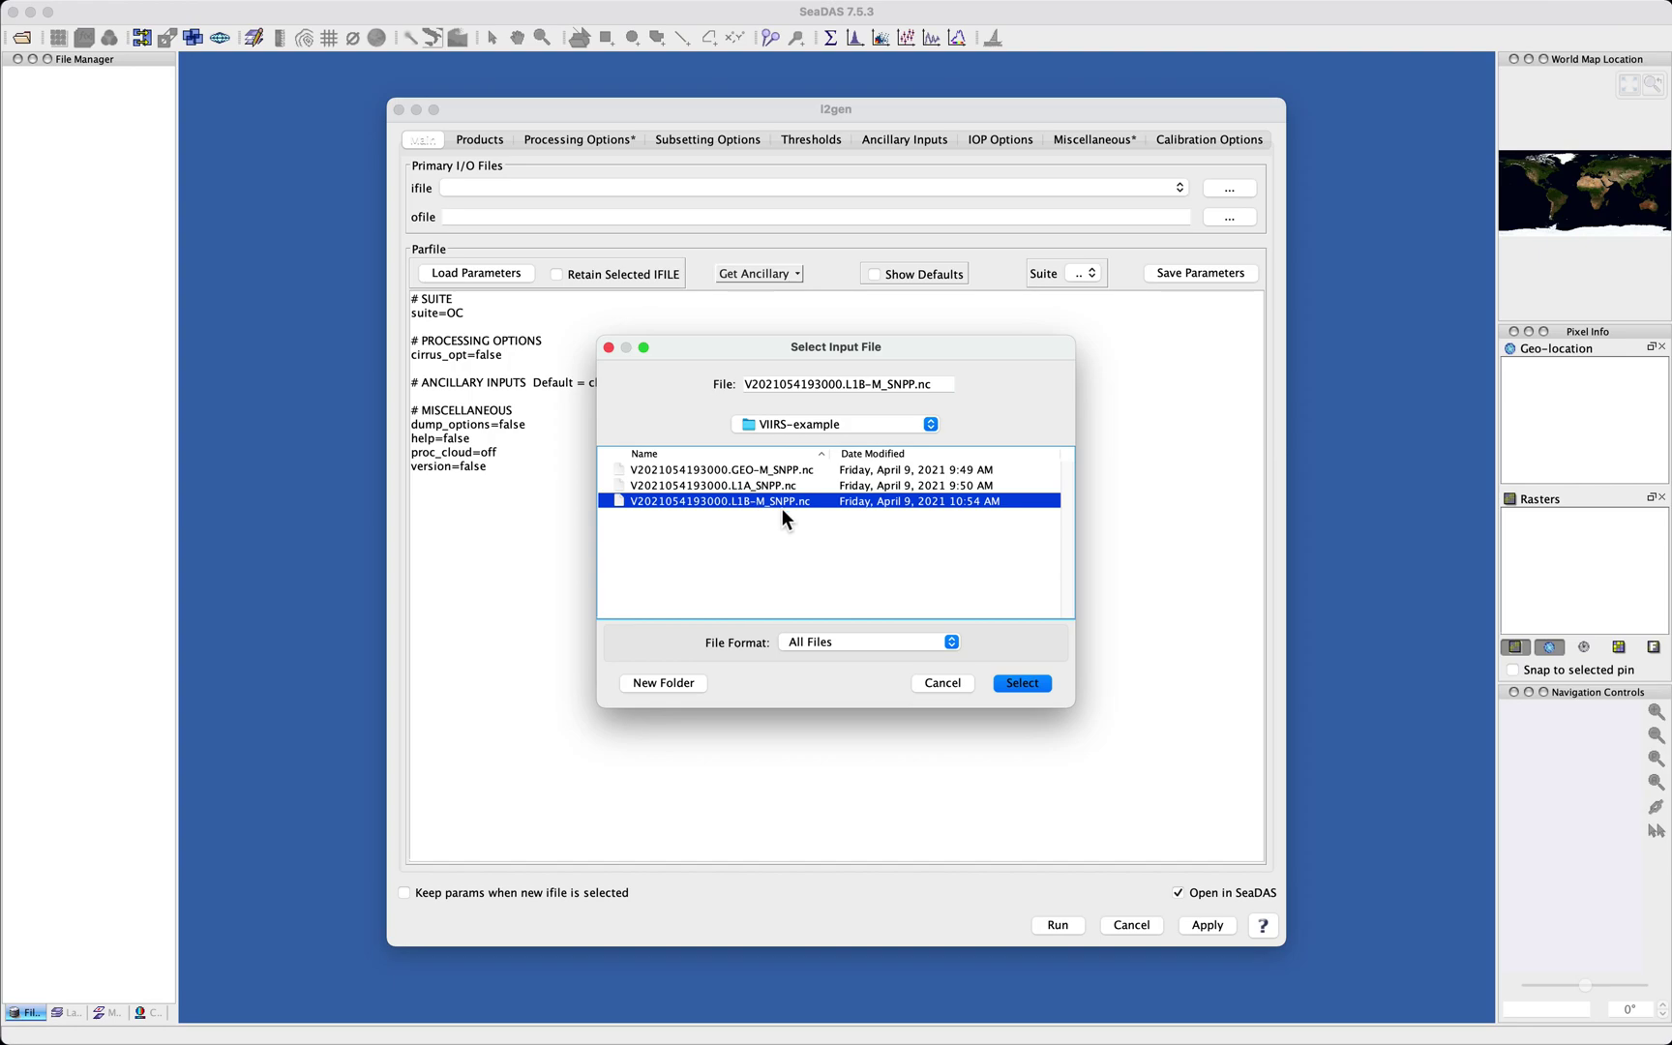
click(1023, 683)
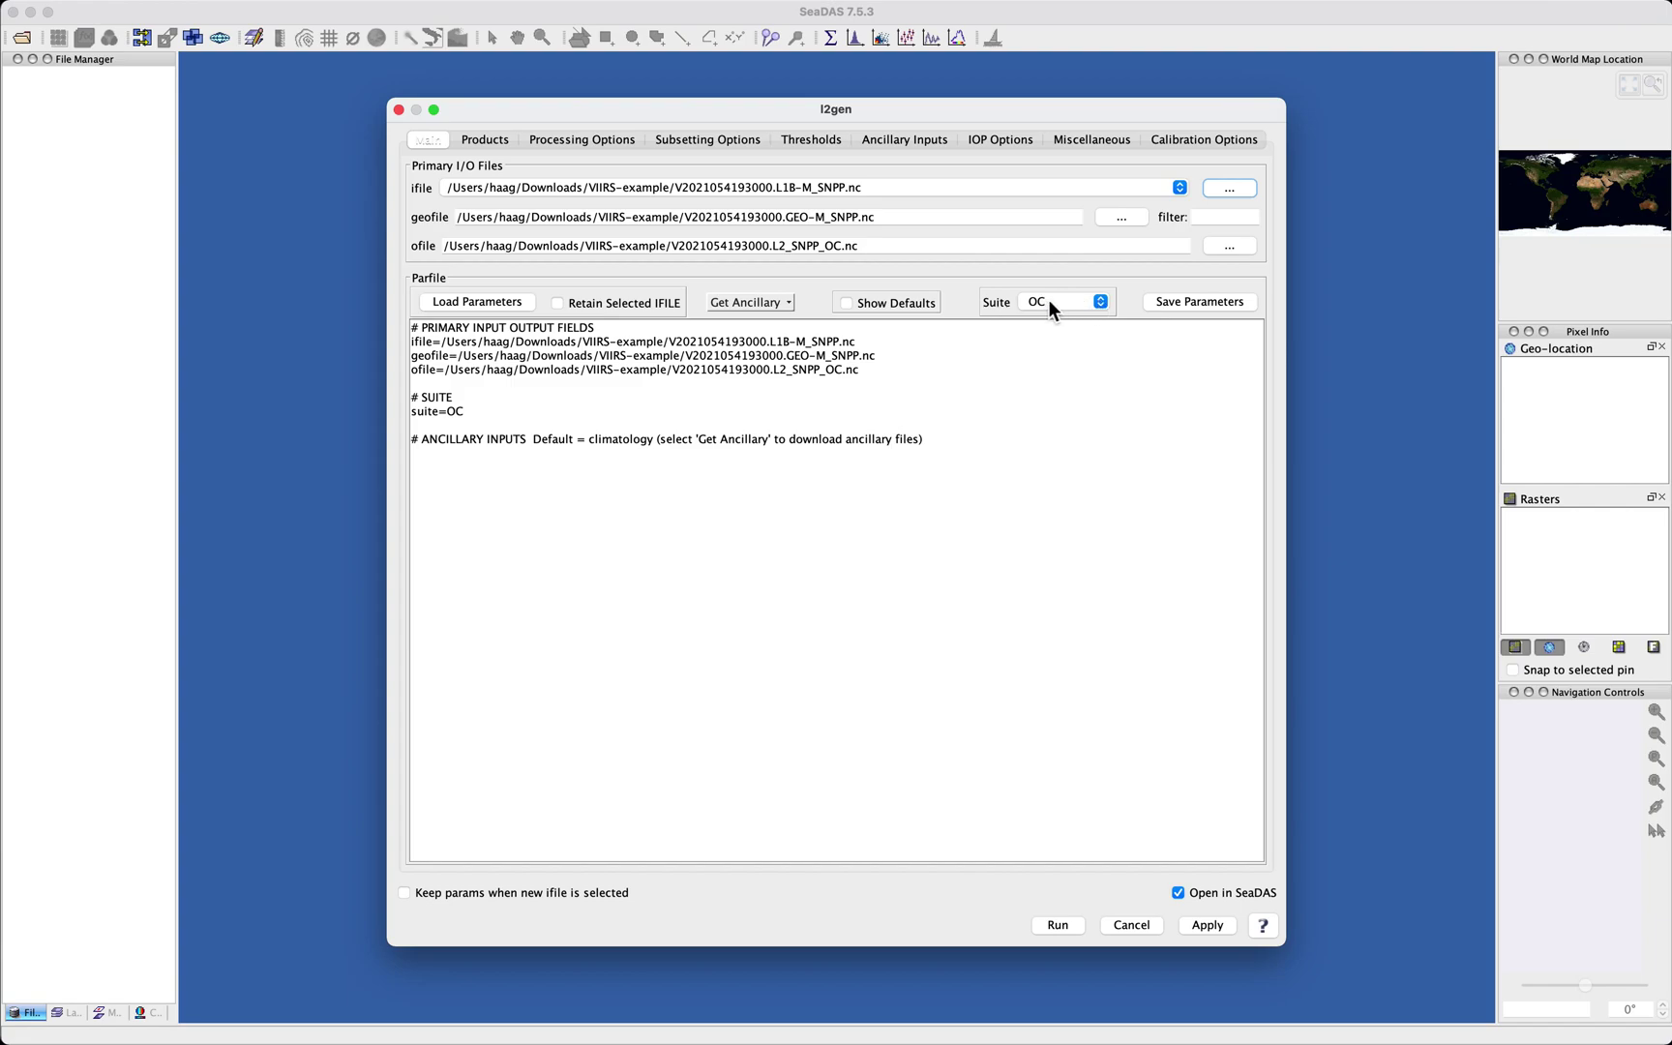
- Set the processing suite to NPP and get the ancillary files for the scene
click(1102, 302)
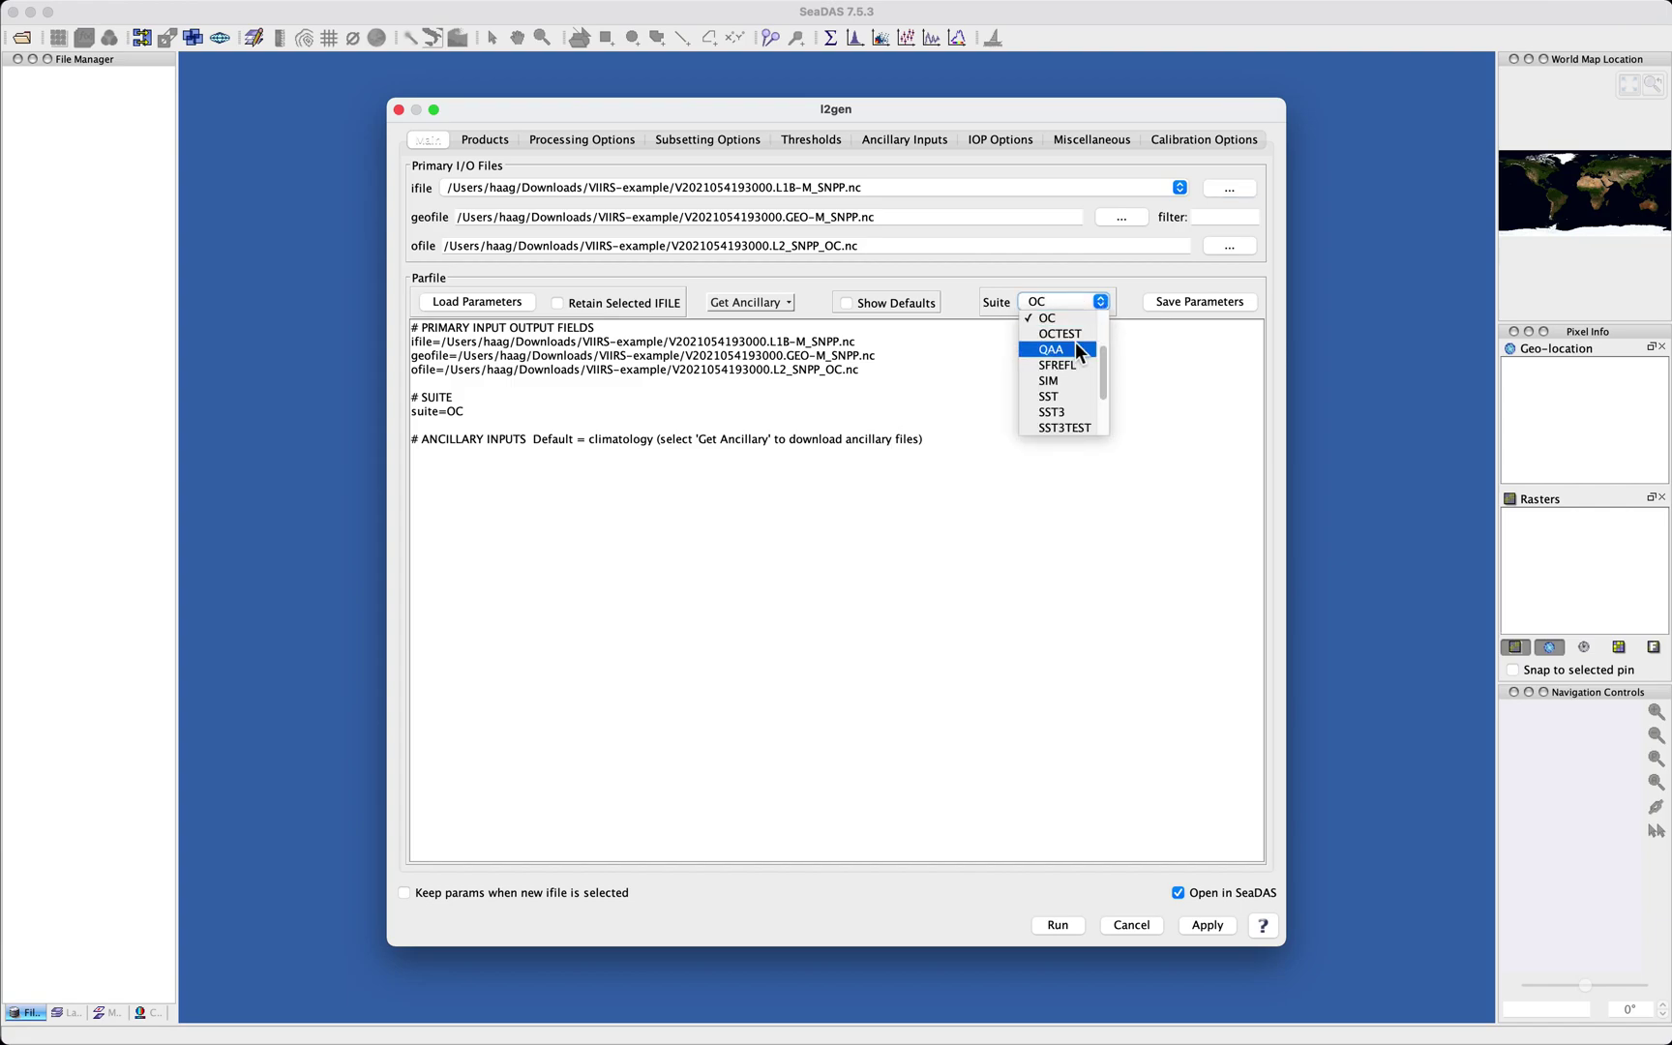
scroll(1106, 357, up, 3)
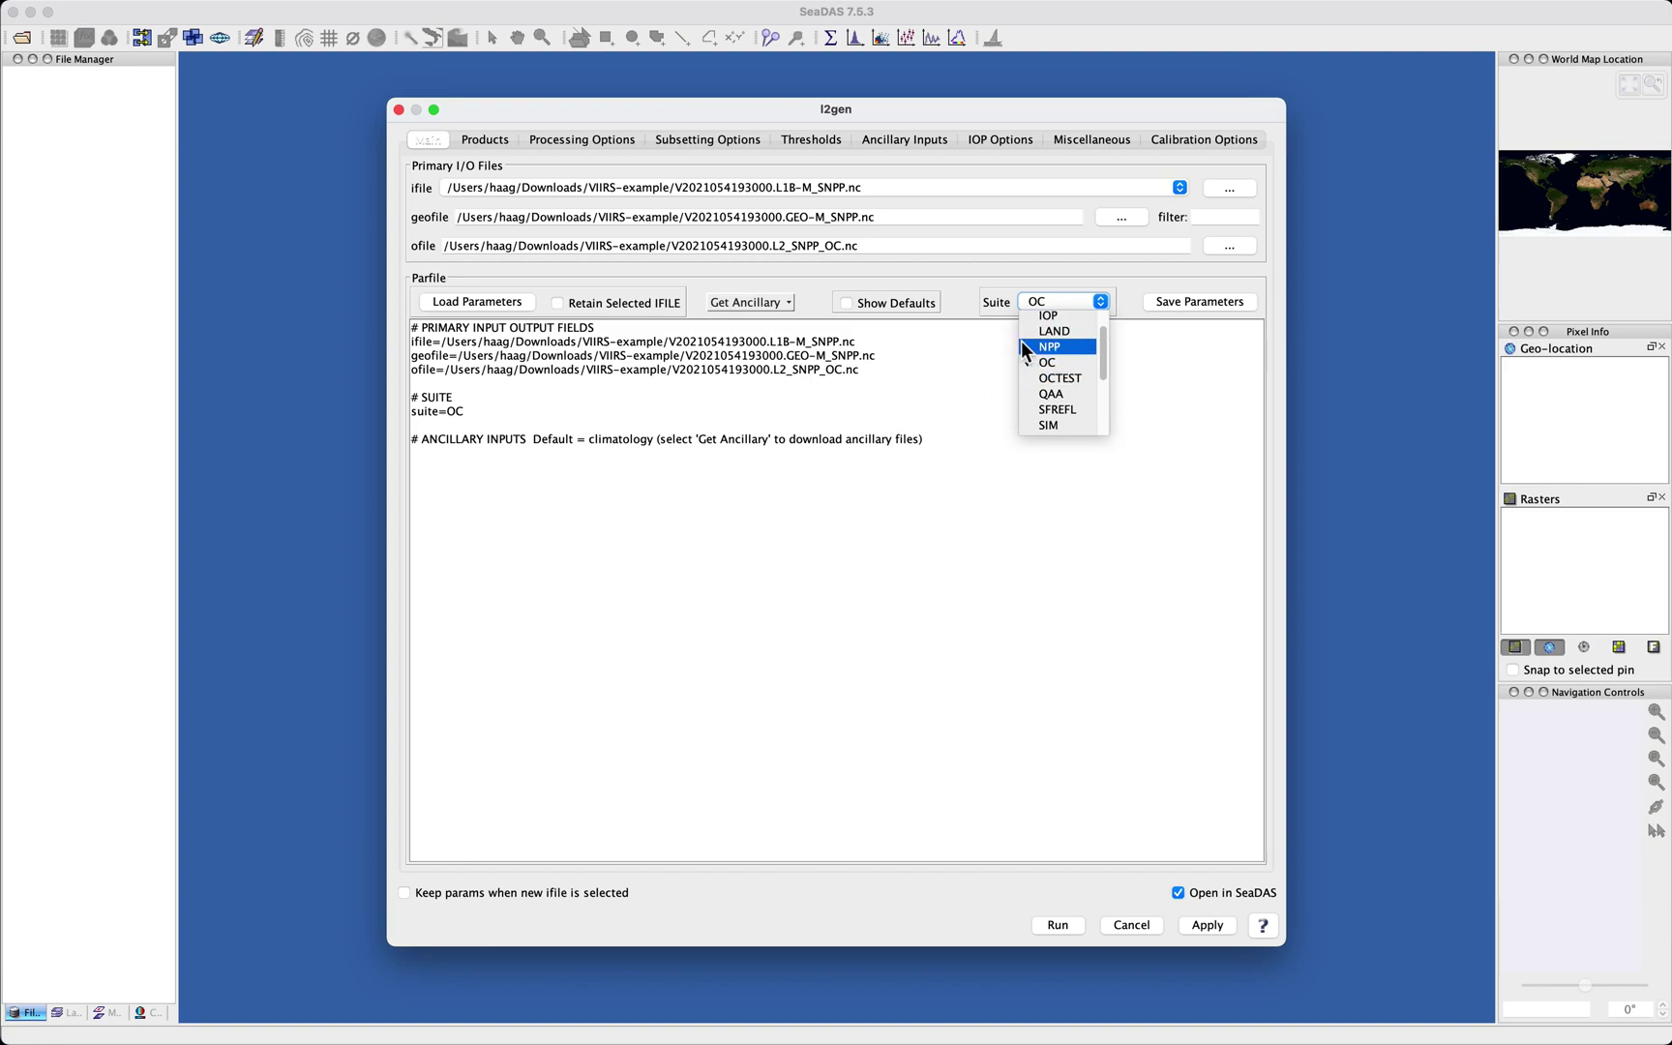
click(1049, 348)
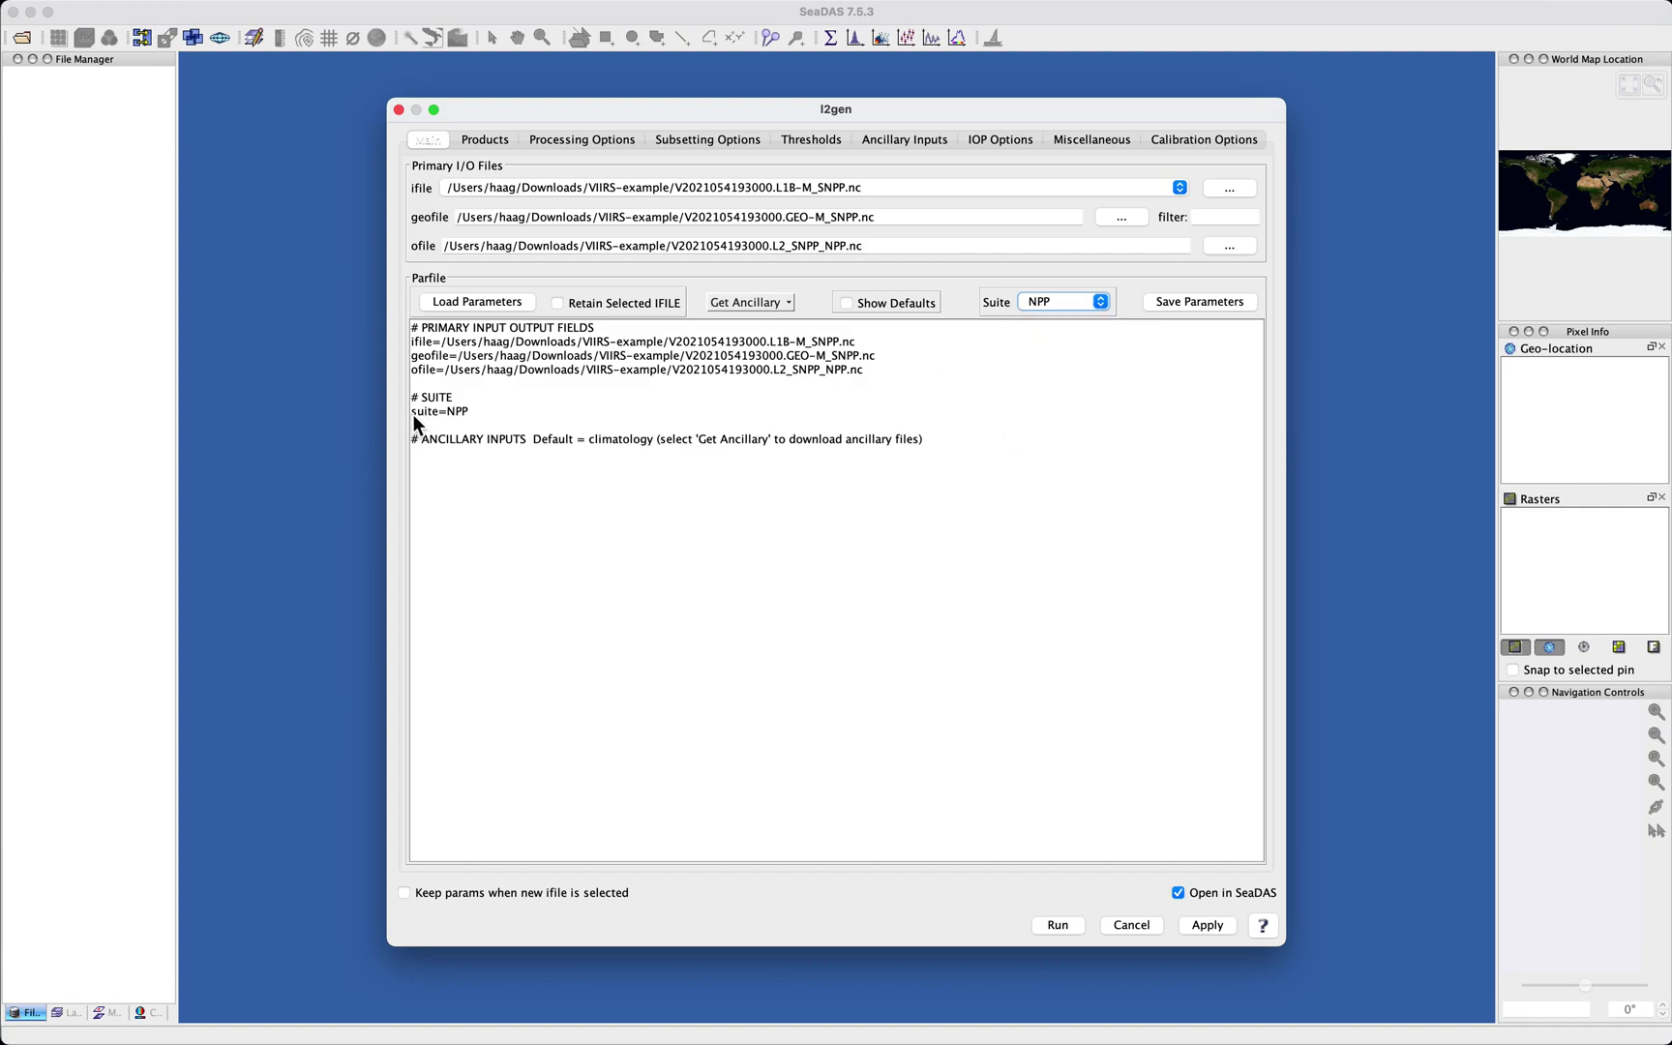
drag(413, 414, 507, 416)
click(507, 417)
click(753, 303)
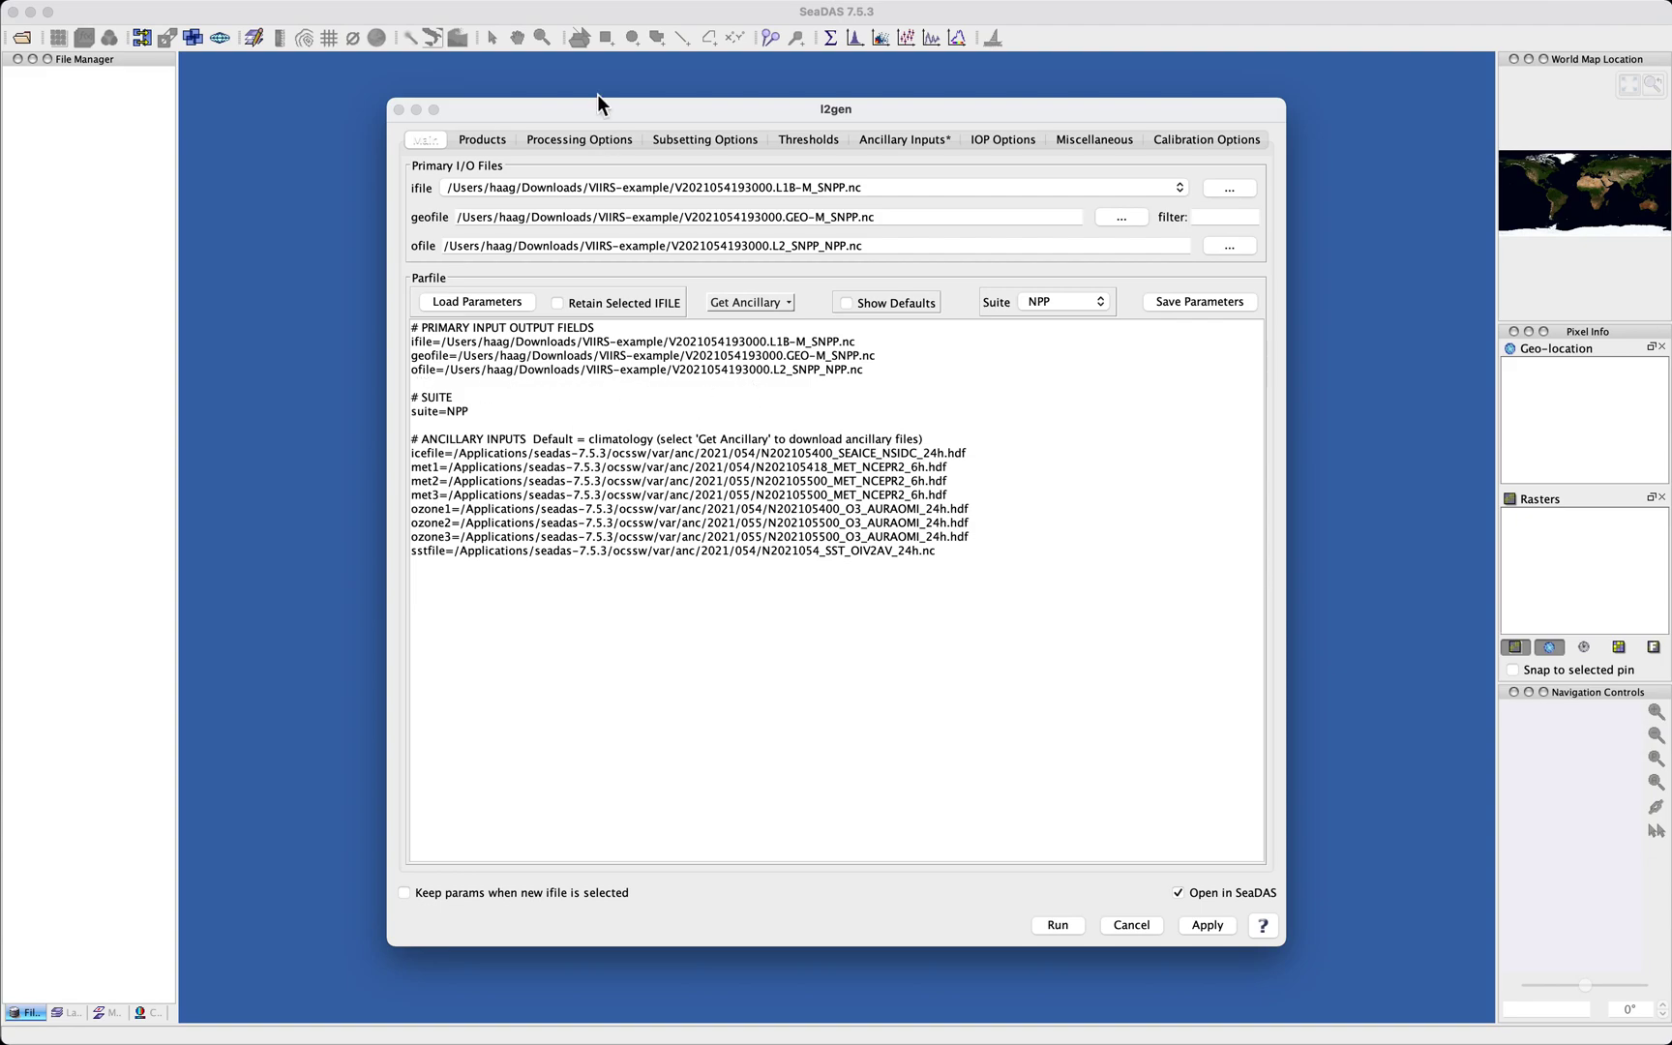
- Add the rhos product from the Radiances/Reflectances group to the selected output products
click(488, 141)
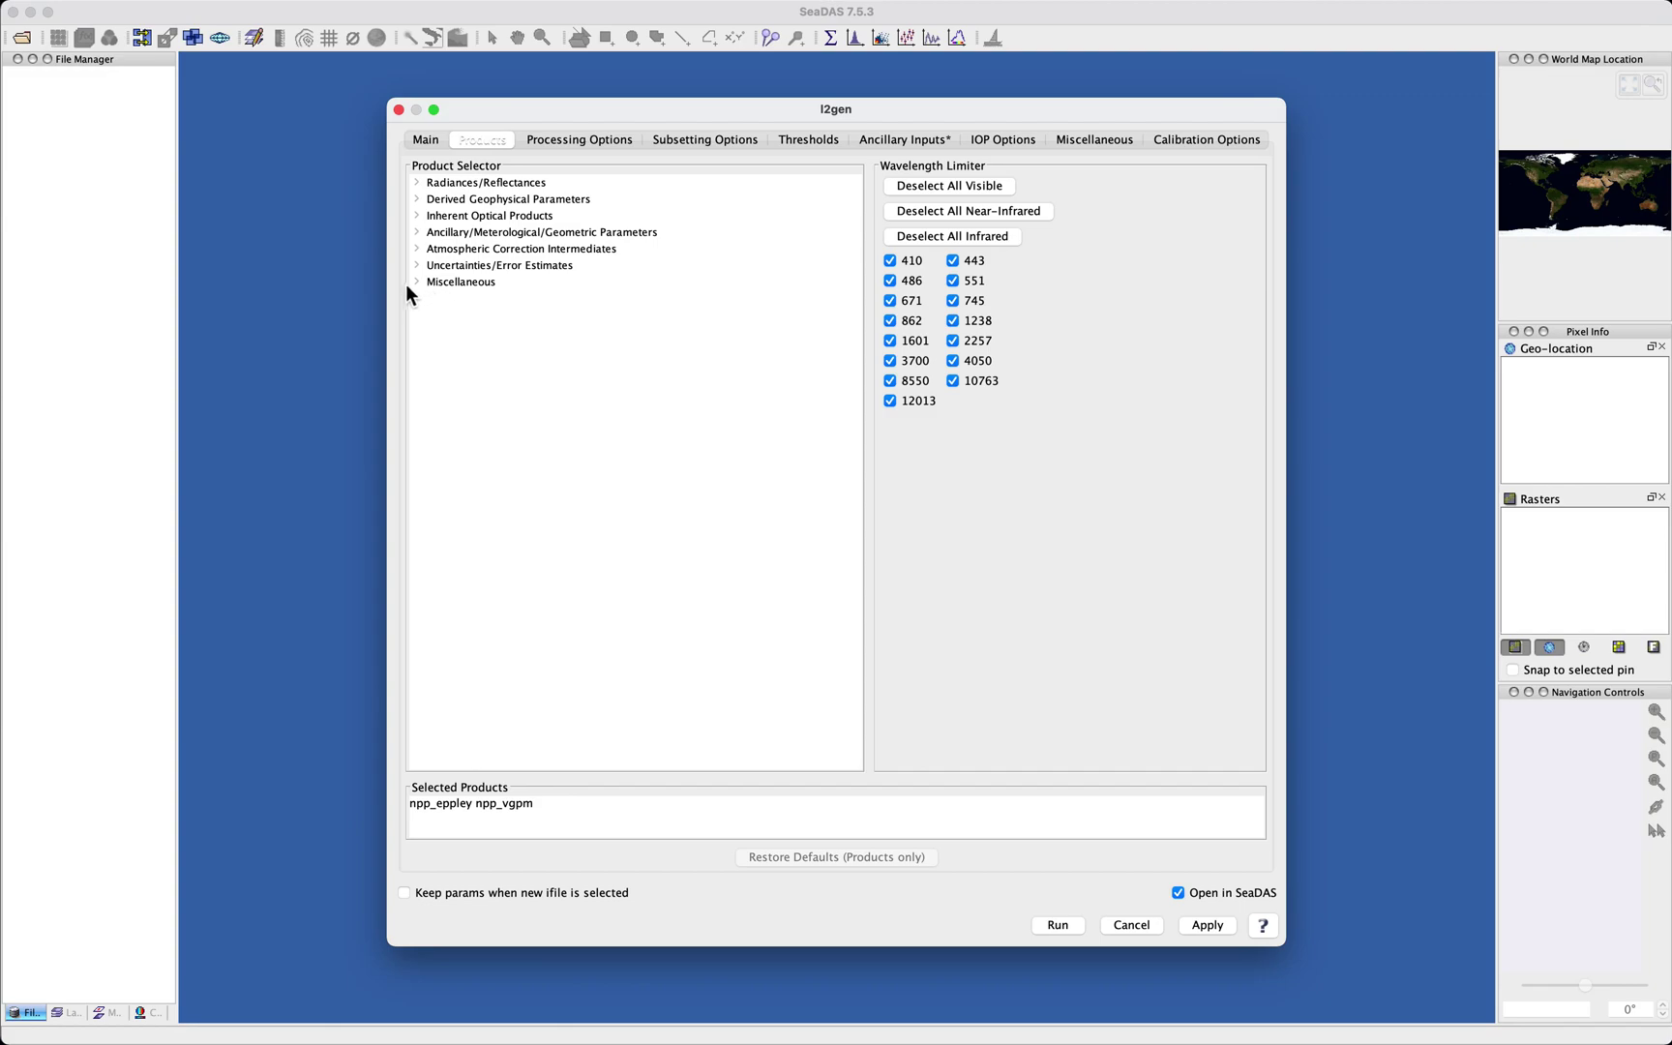
click(417, 233)
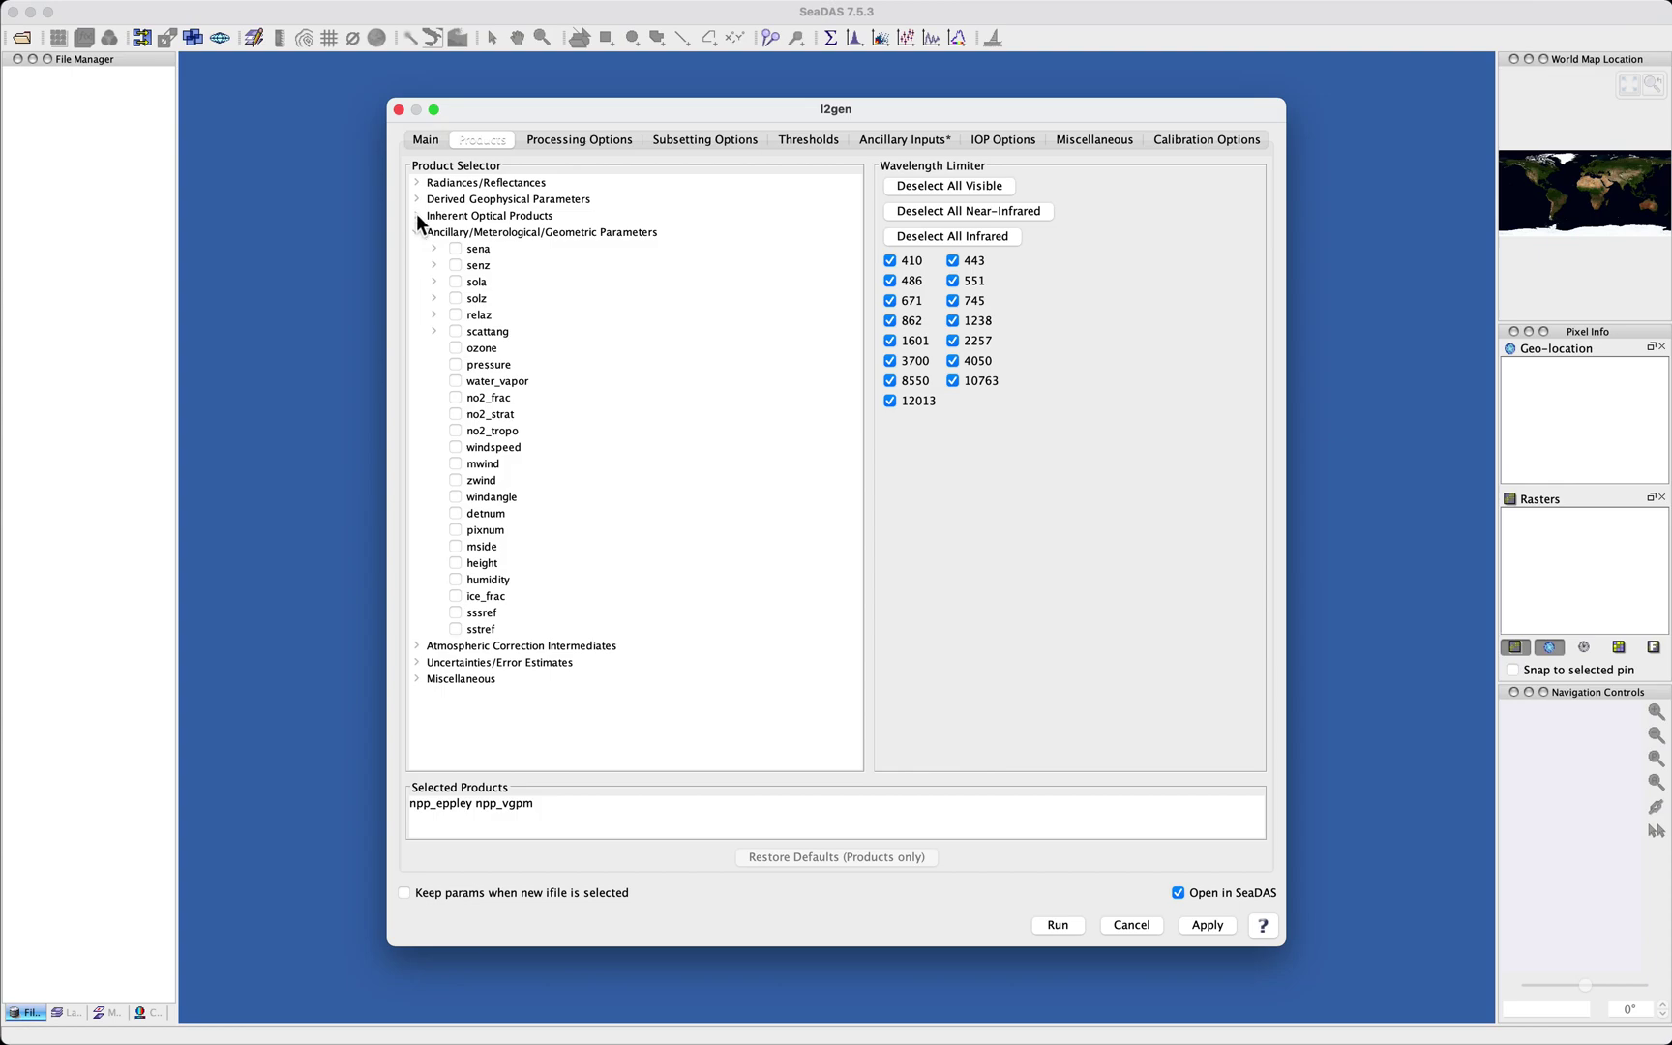
click(416, 233)
click(417, 215)
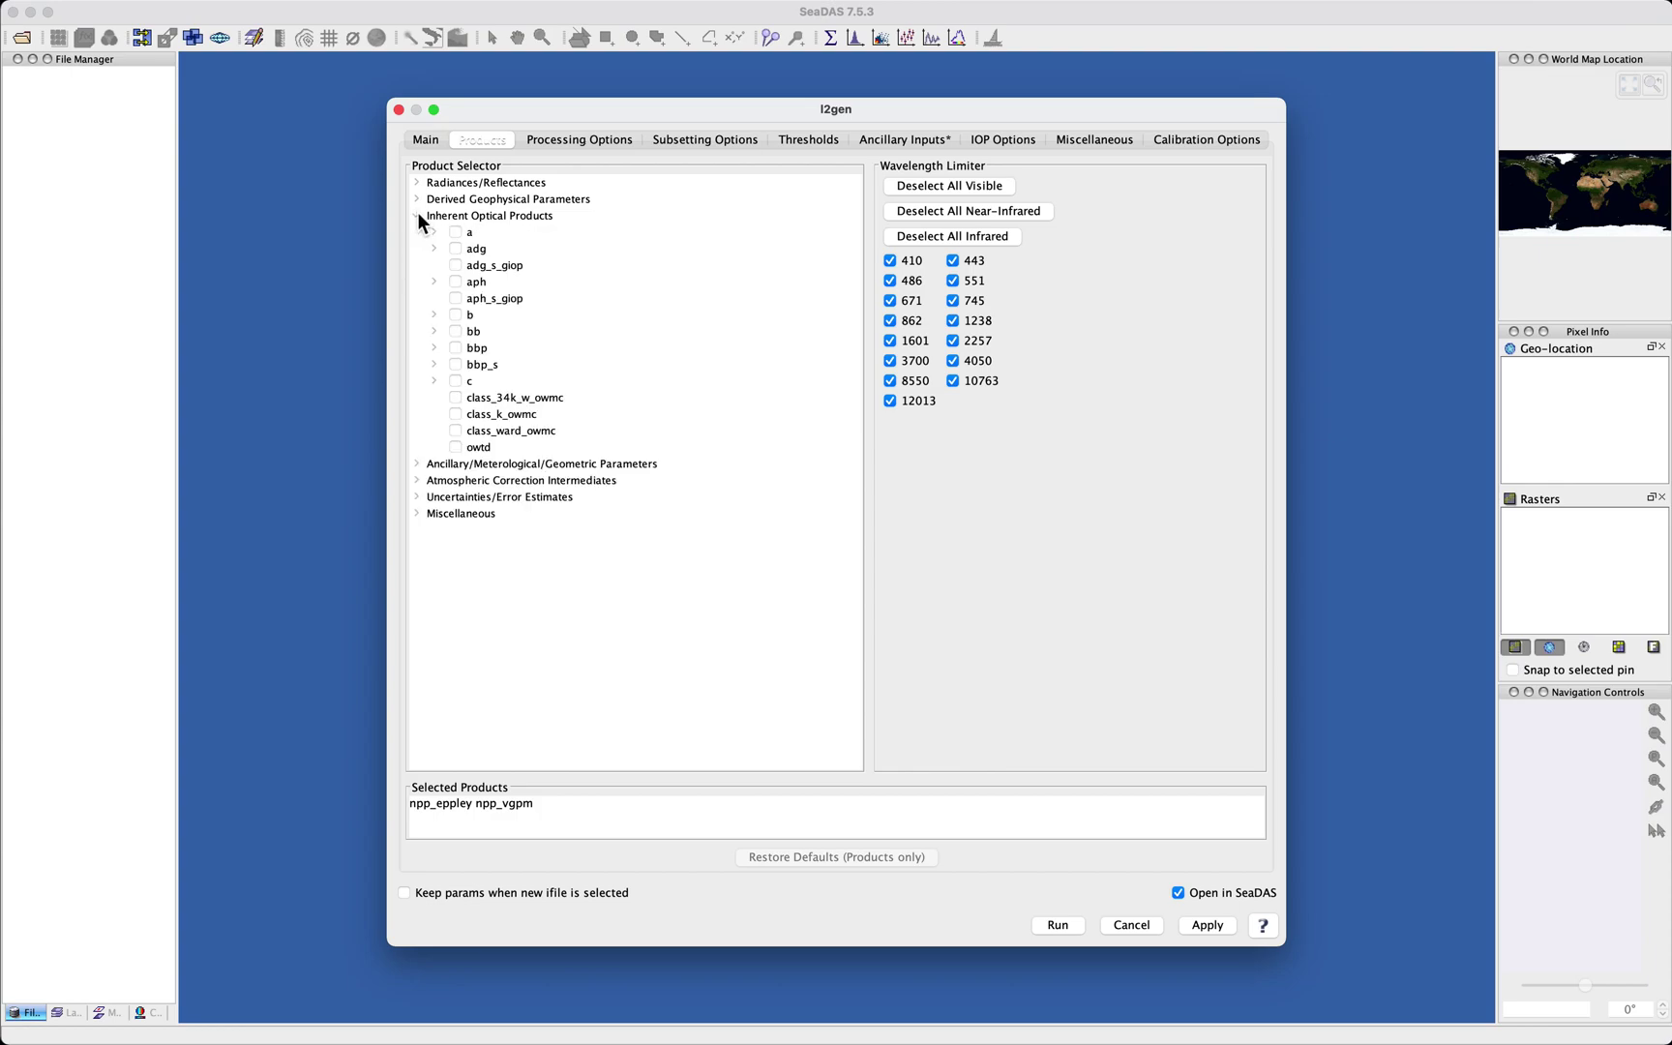
click(418, 214)
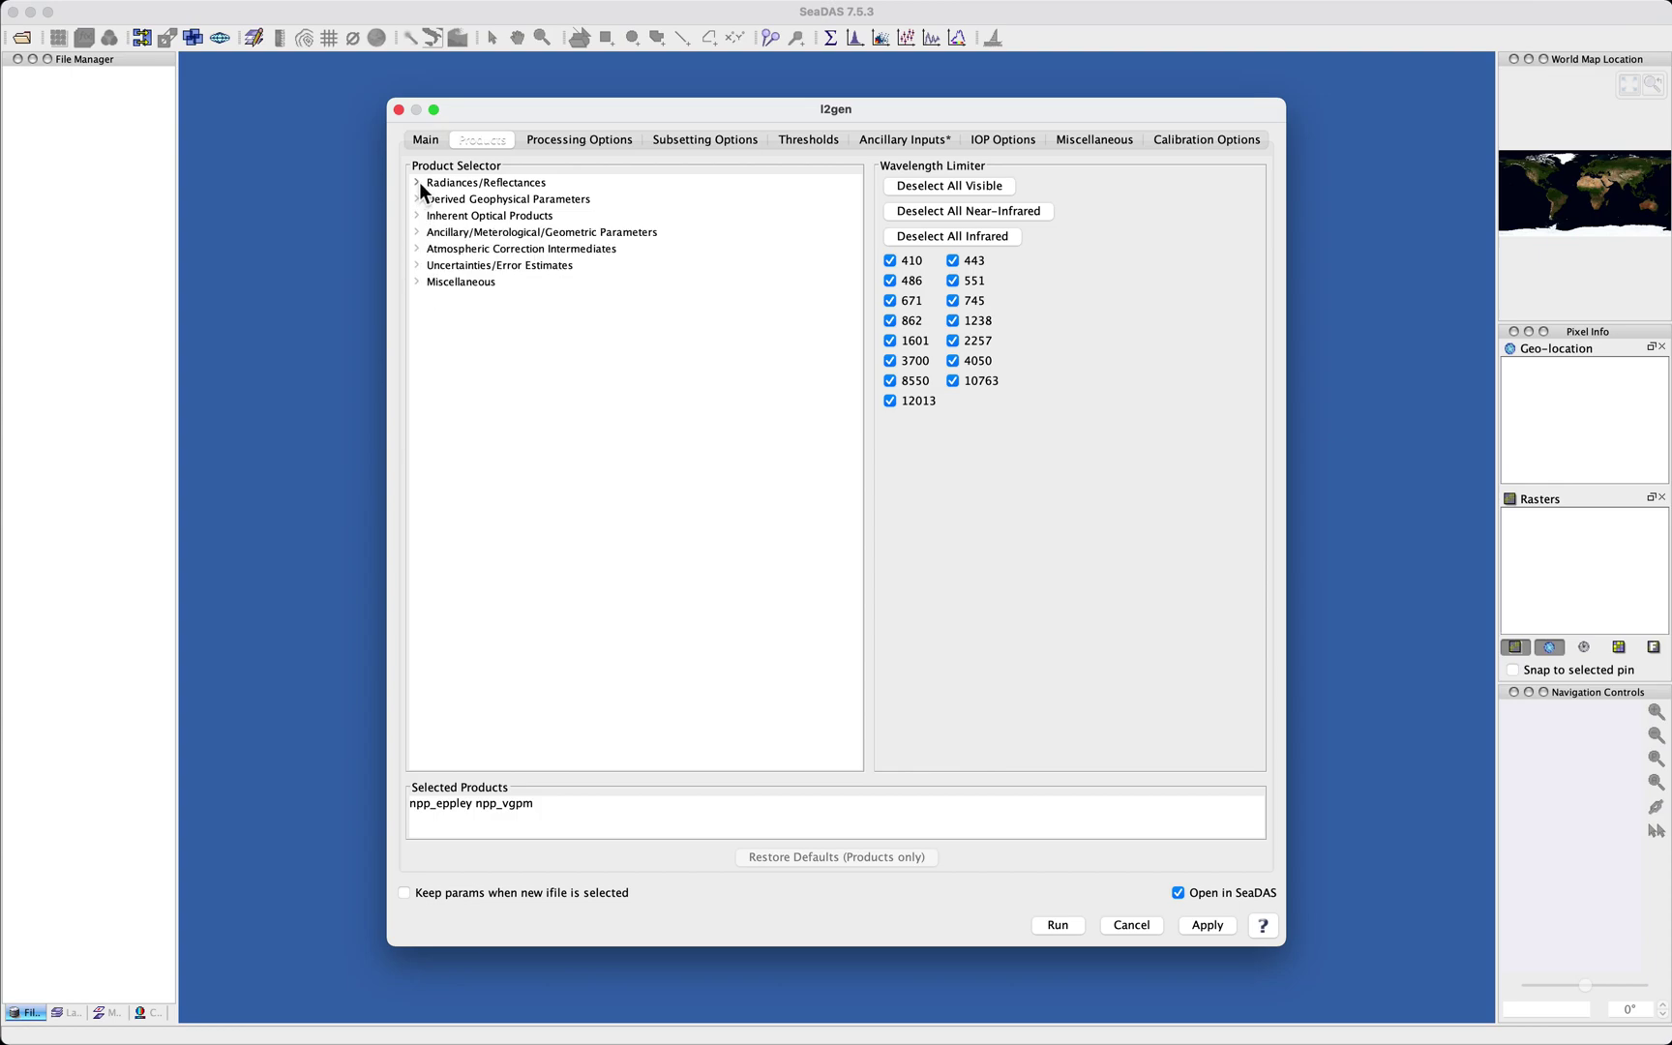
click(417, 183)
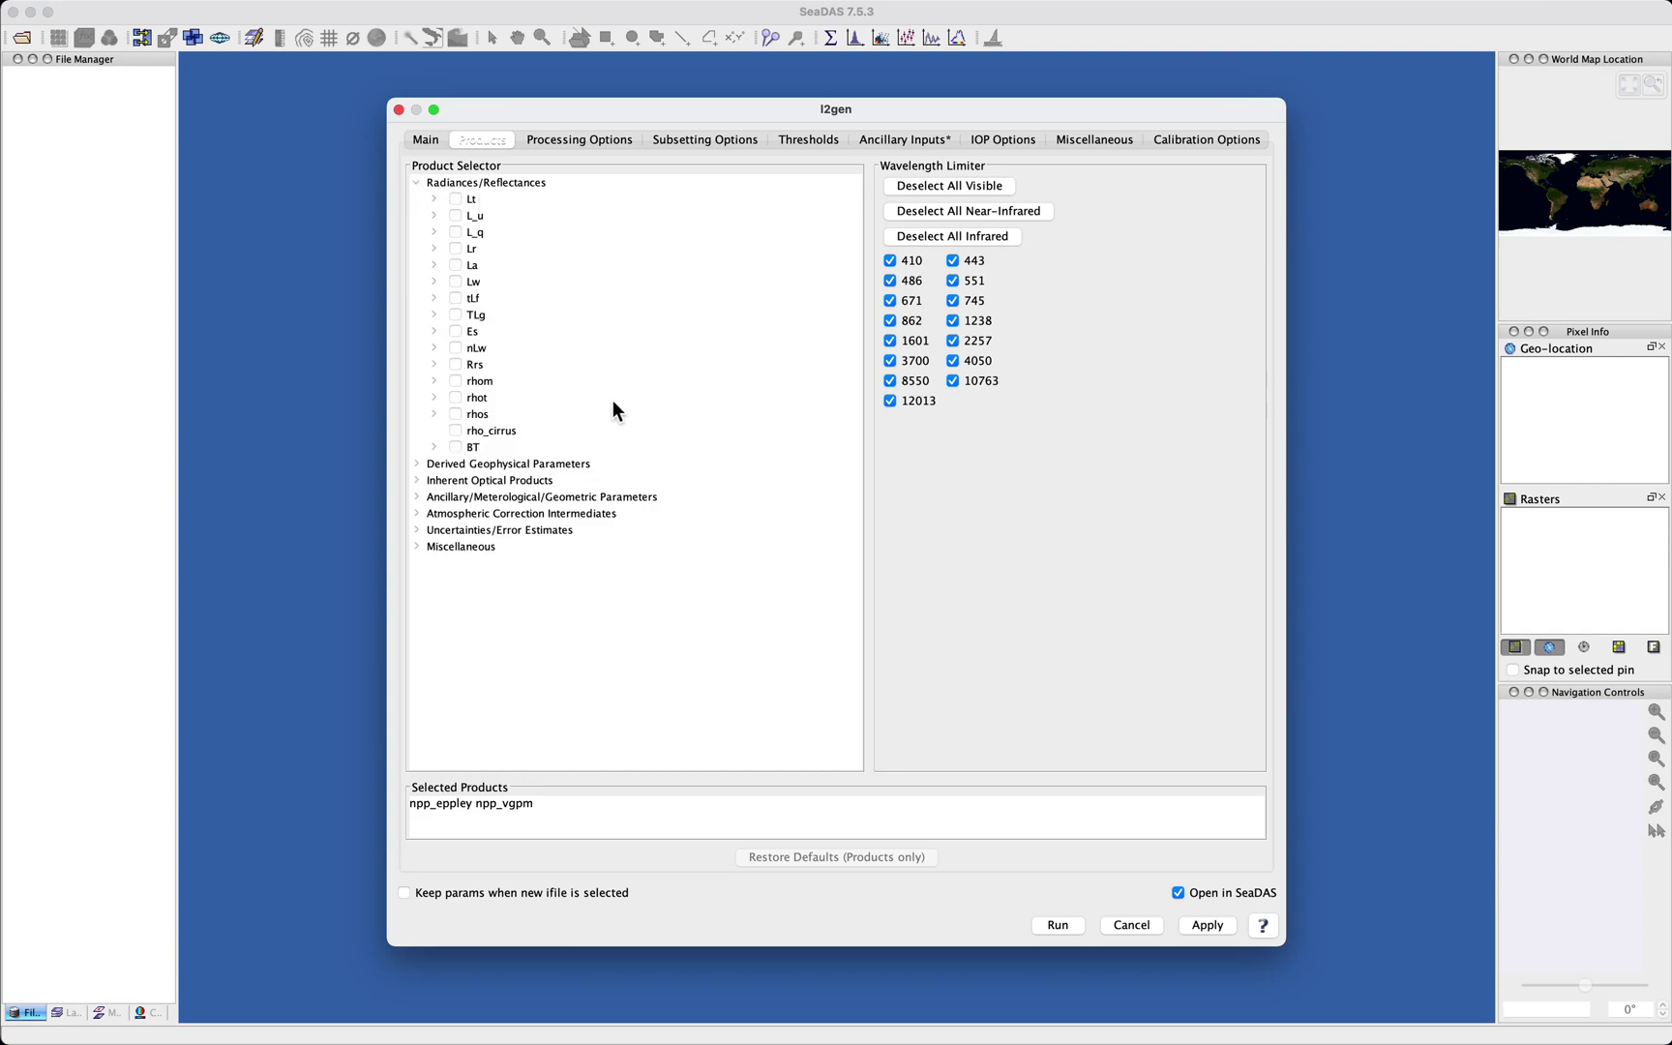
click(456, 415)
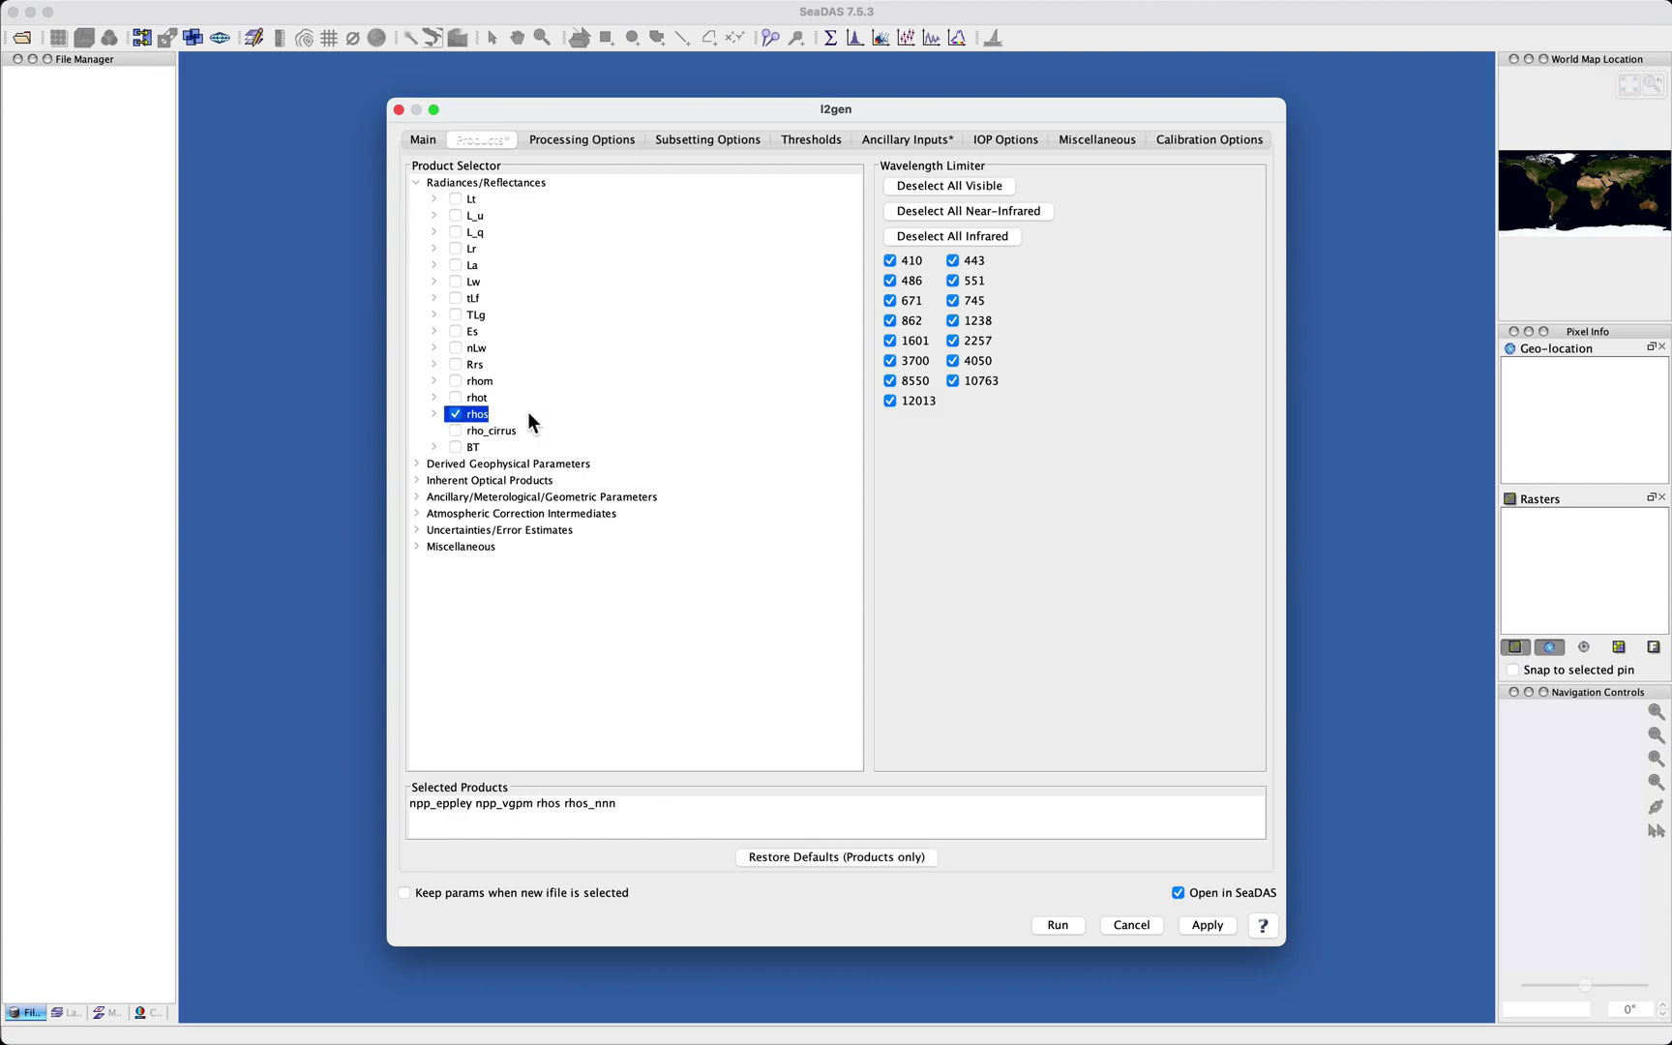
- Examine the individual wavelength bands included under the rhos product, then collapse its list
click(435, 414)
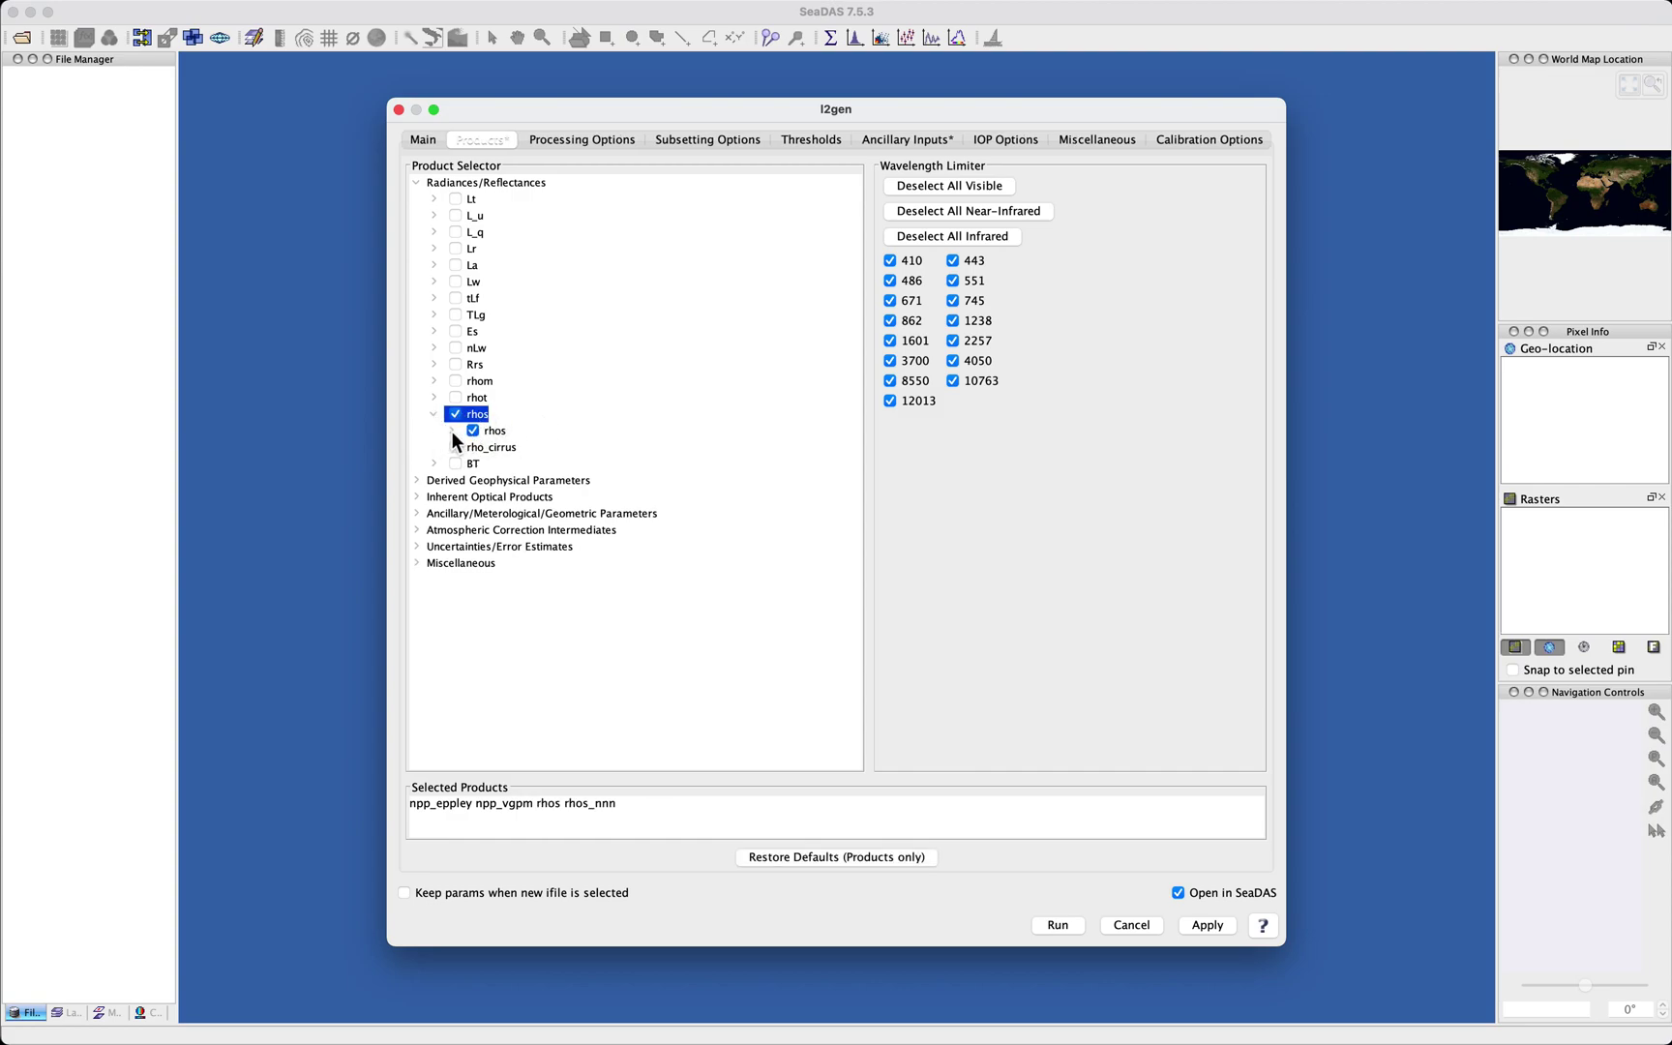
click(452, 431)
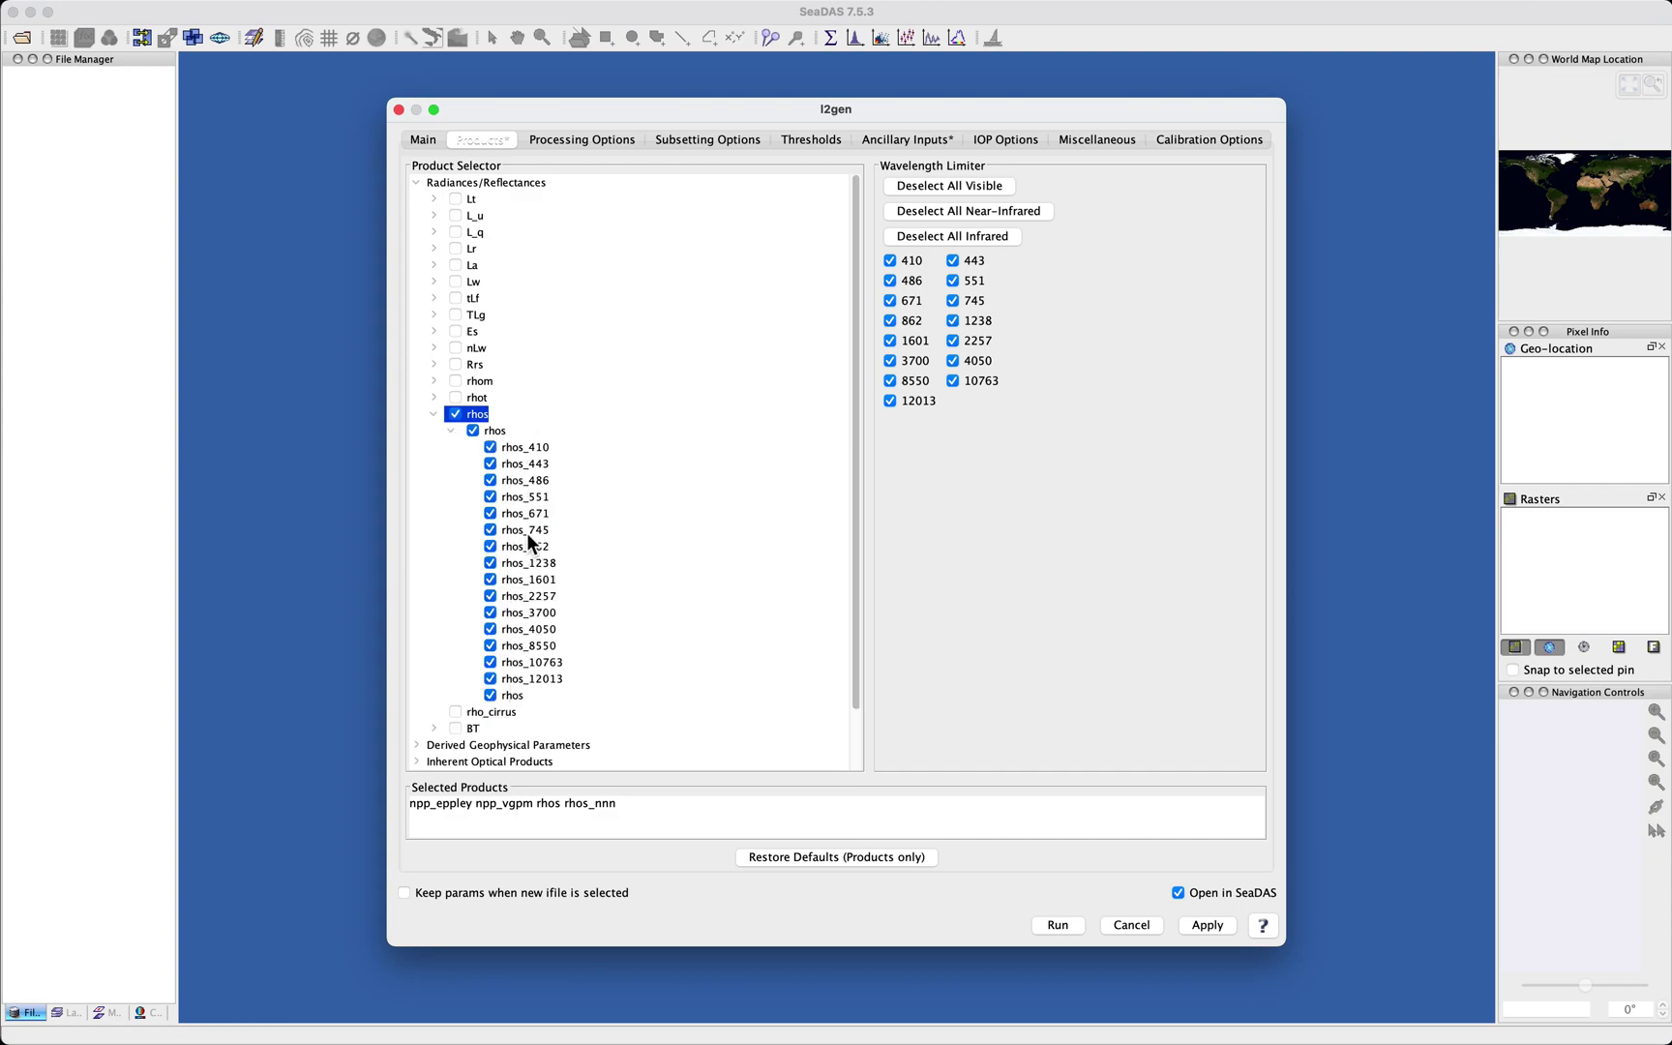
click(452, 431)
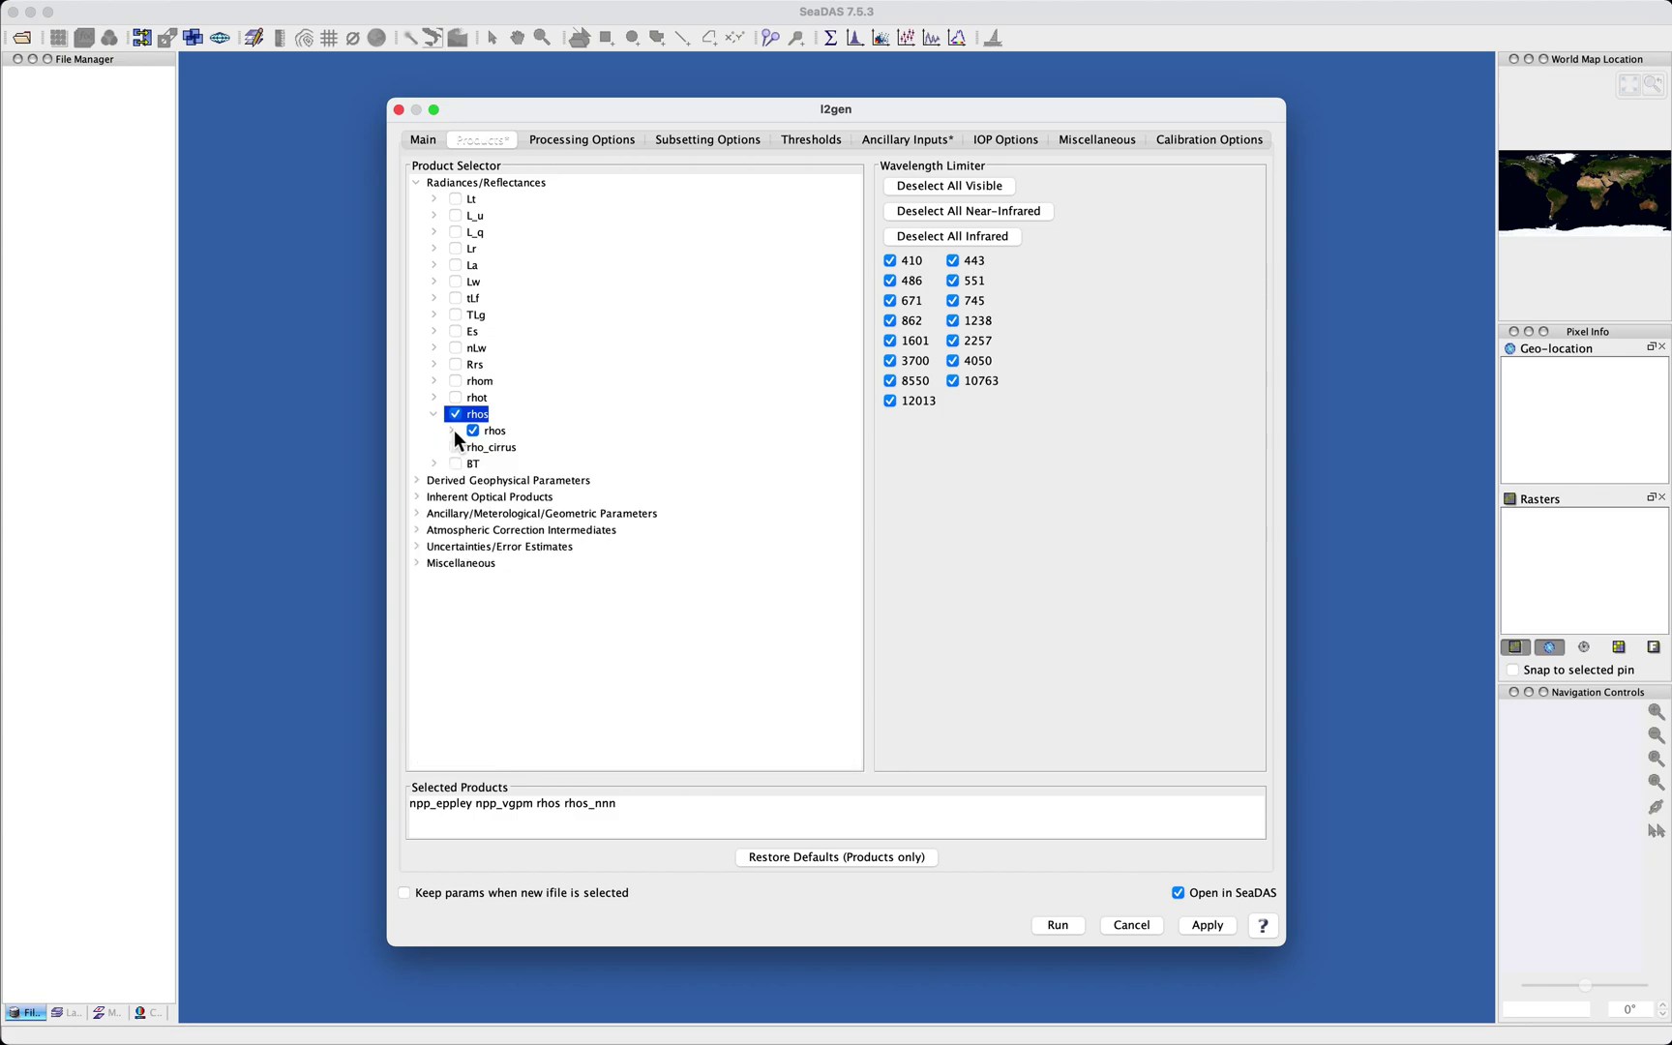
click(434, 416)
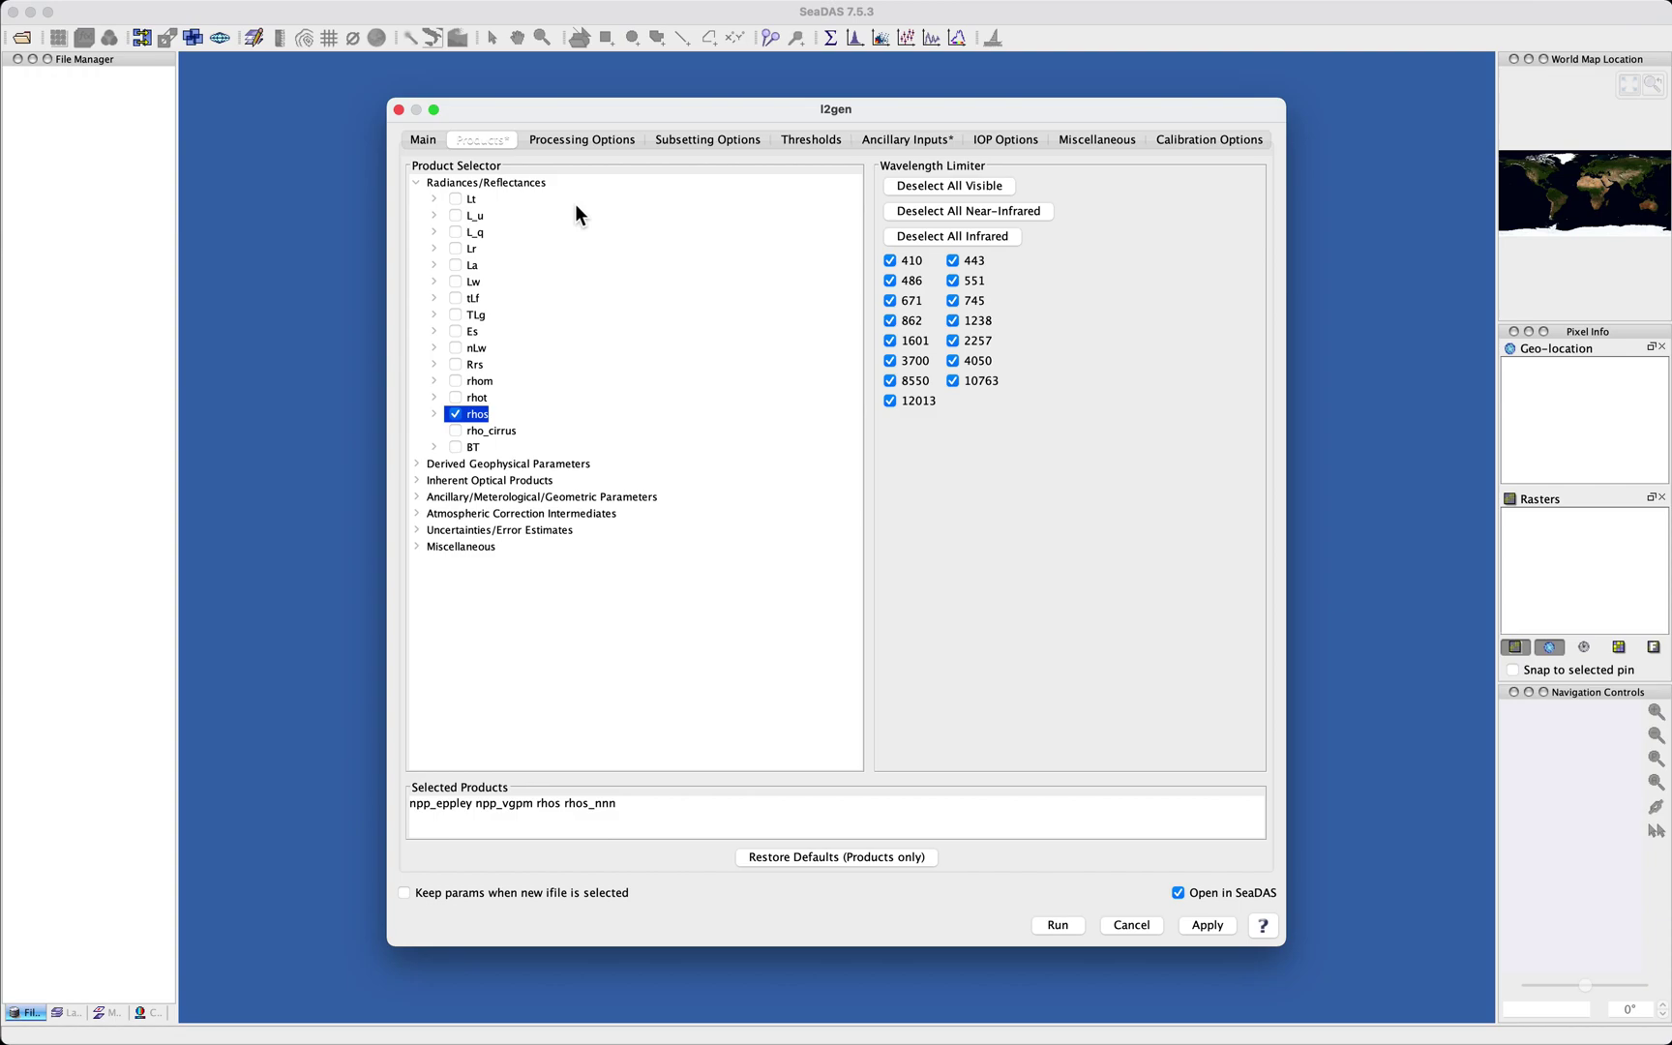
click(417, 183)
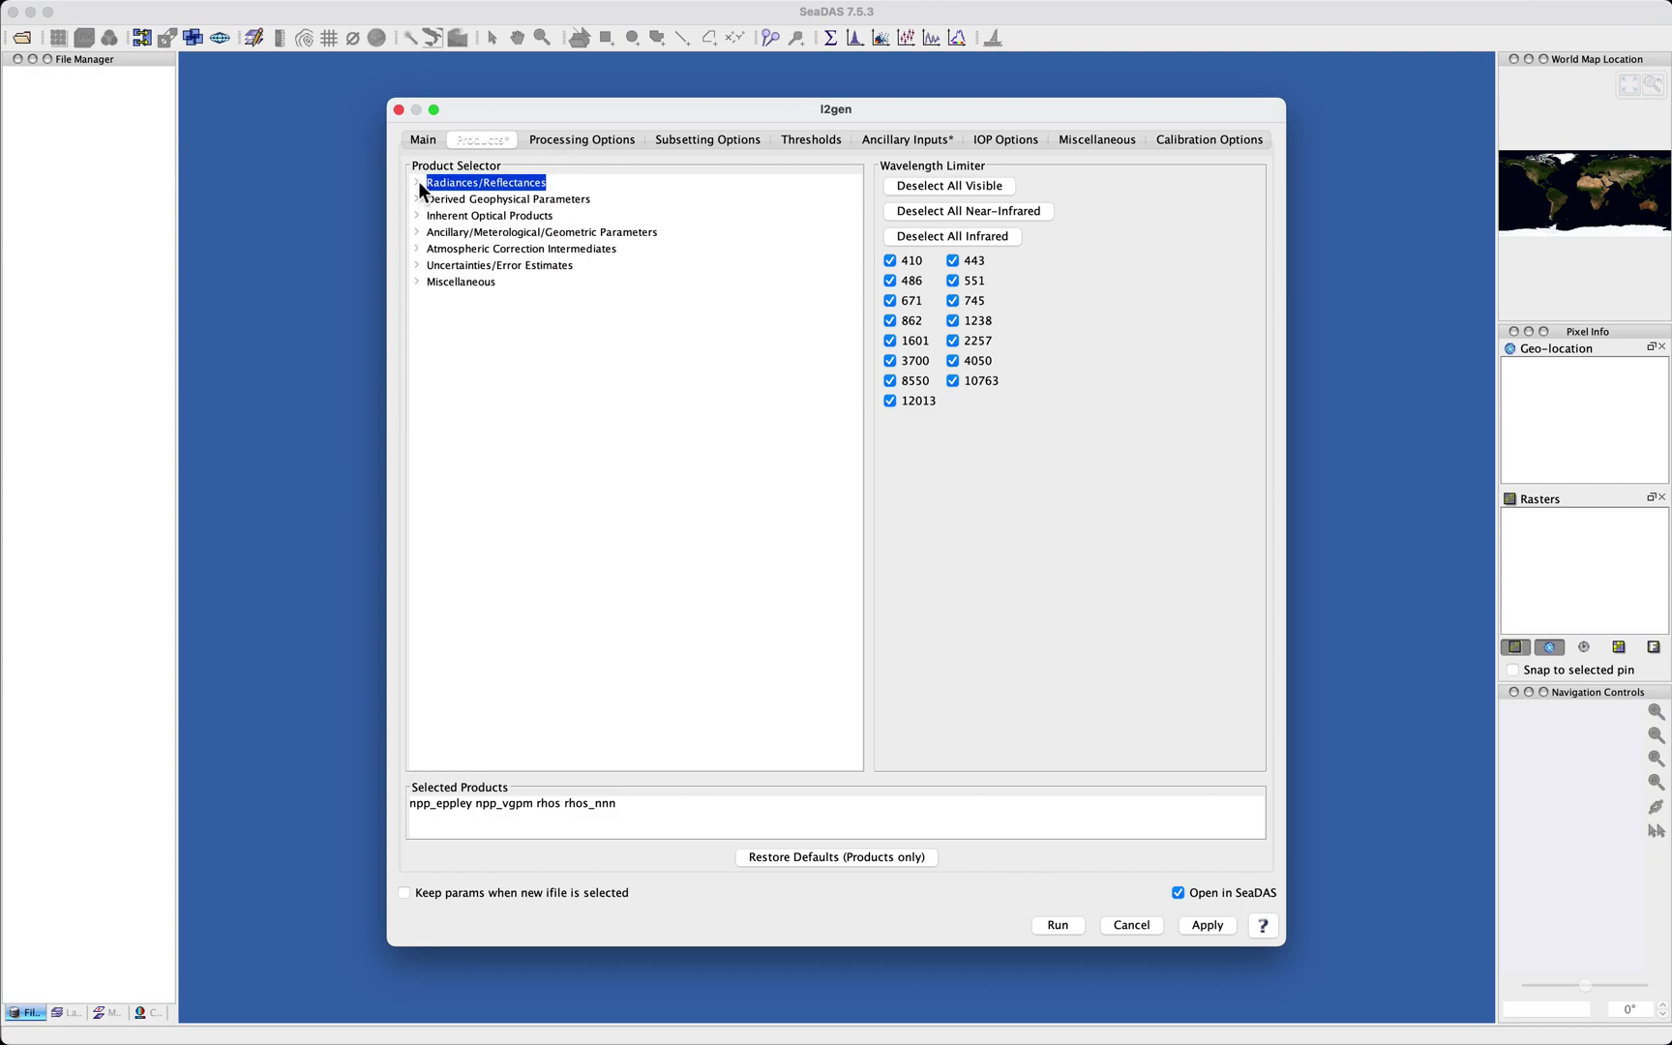
click(417, 183)
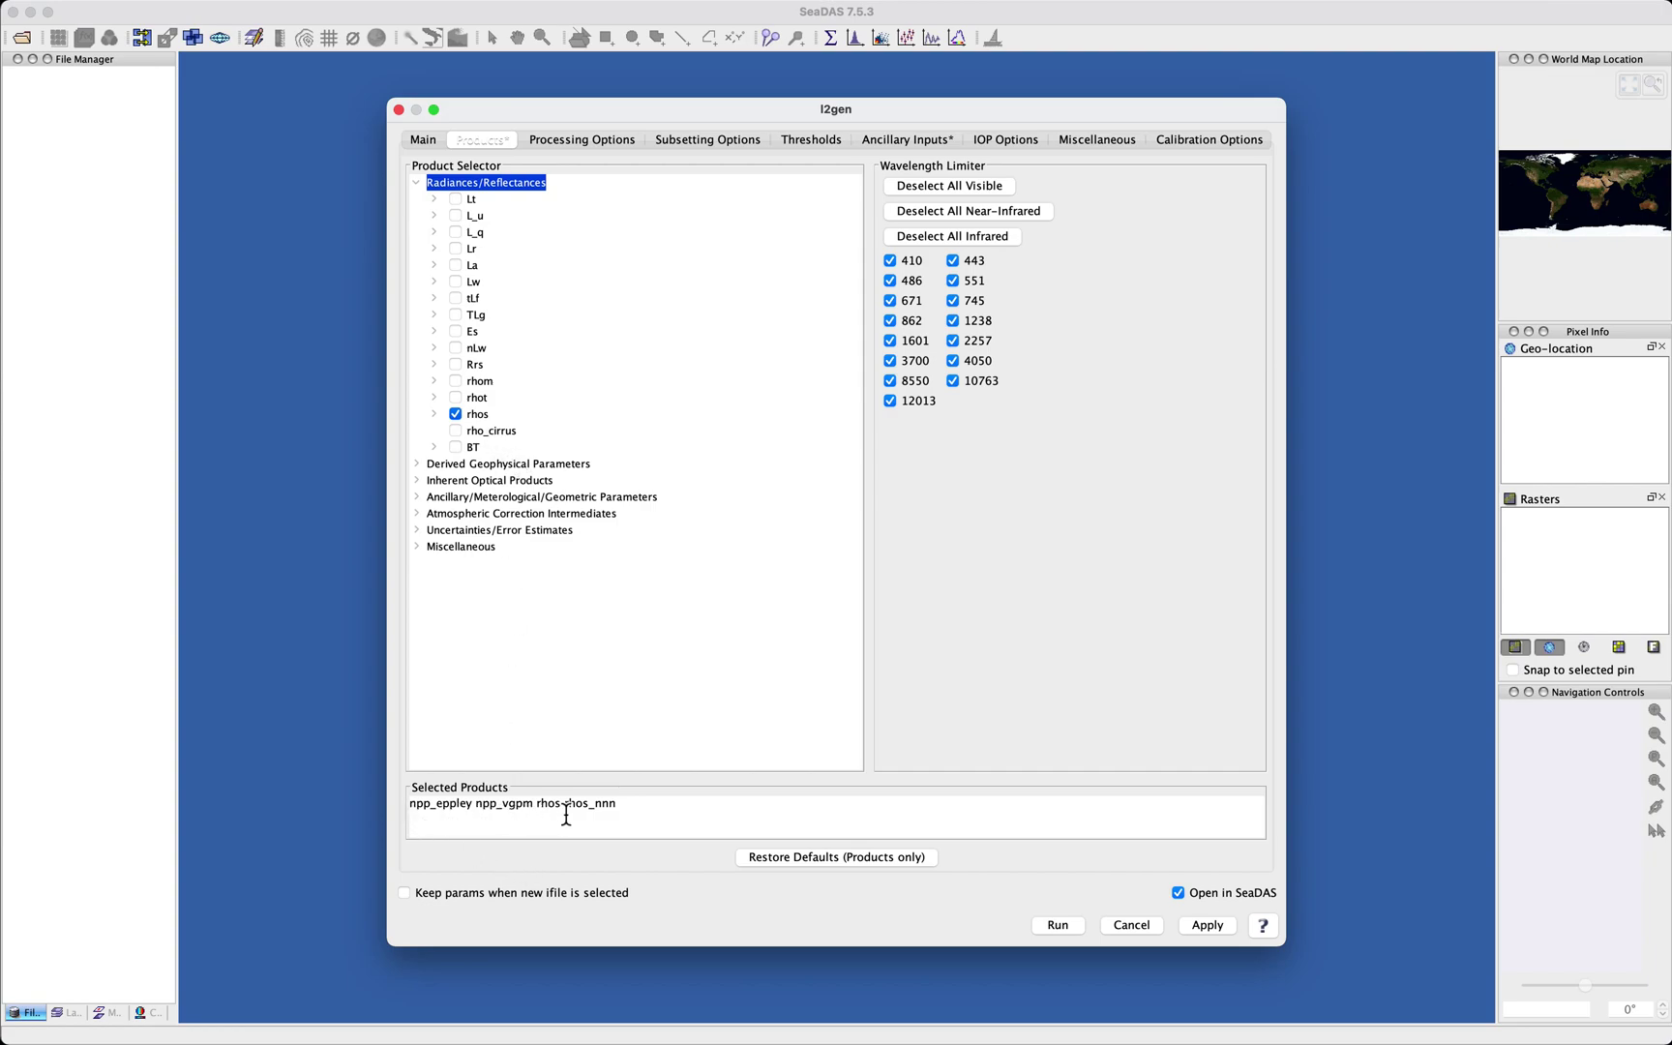
- Check the selected products list and the matching l2prod line in the parfile
click(679, 810)
click(424, 140)
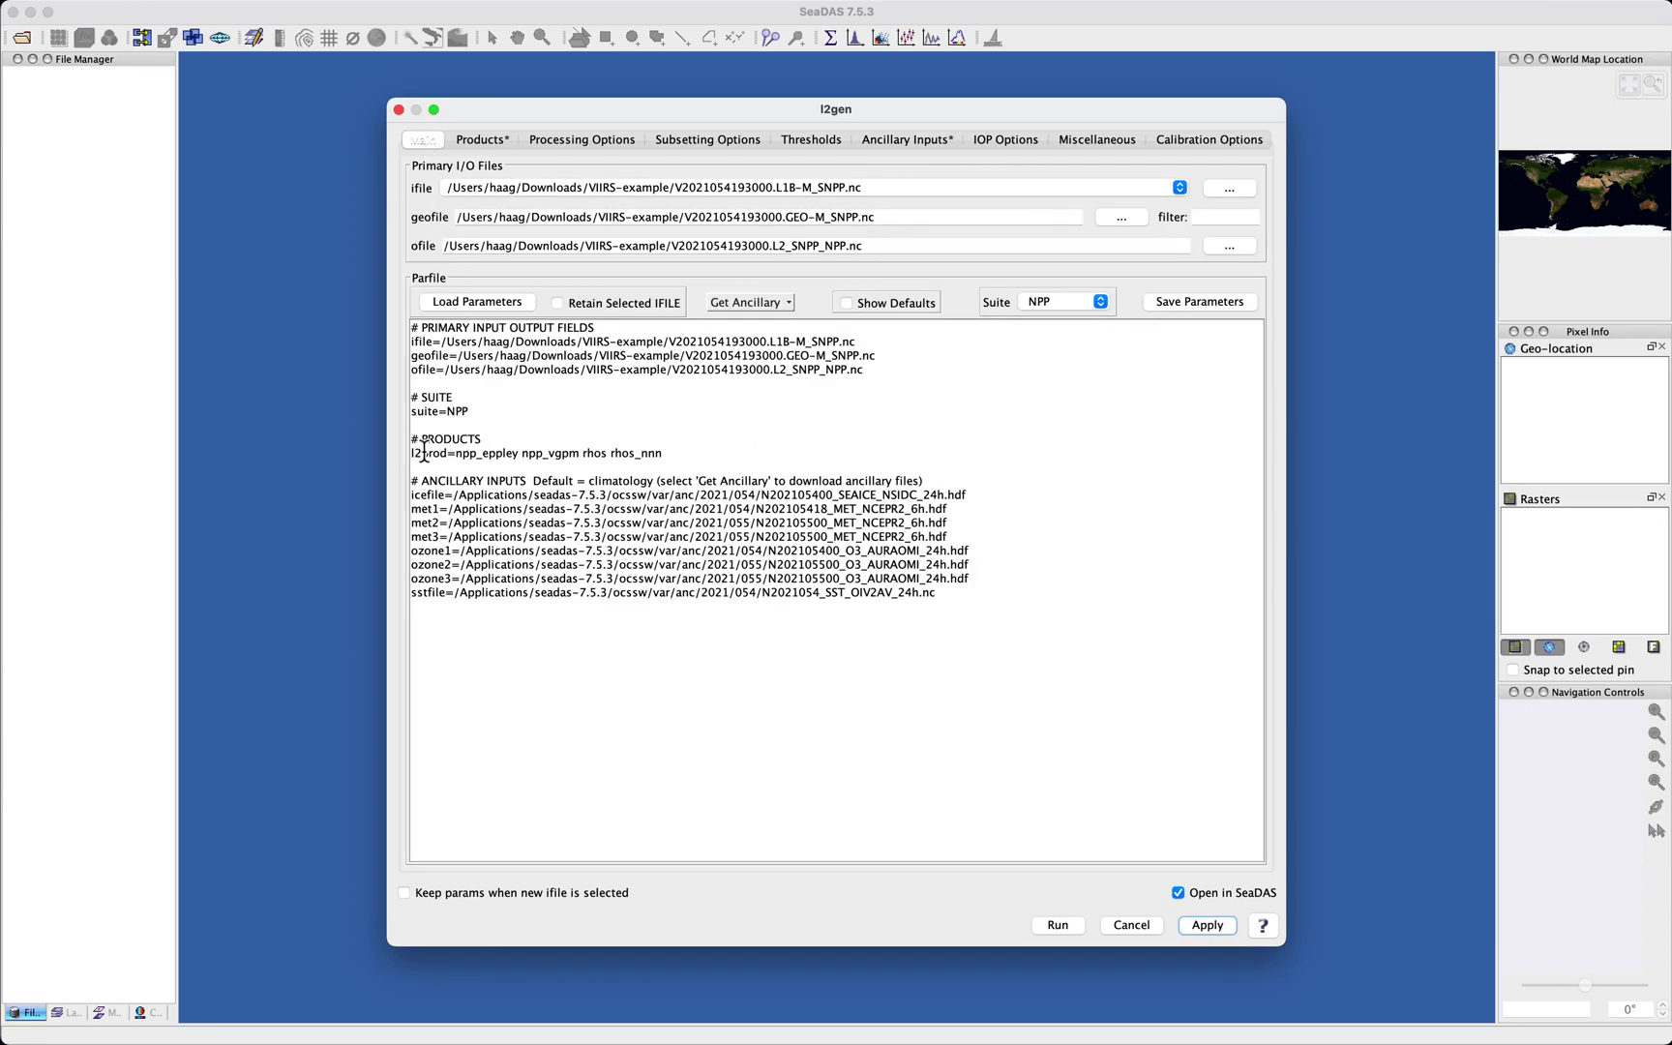
drag(421, 453, 692, 460)
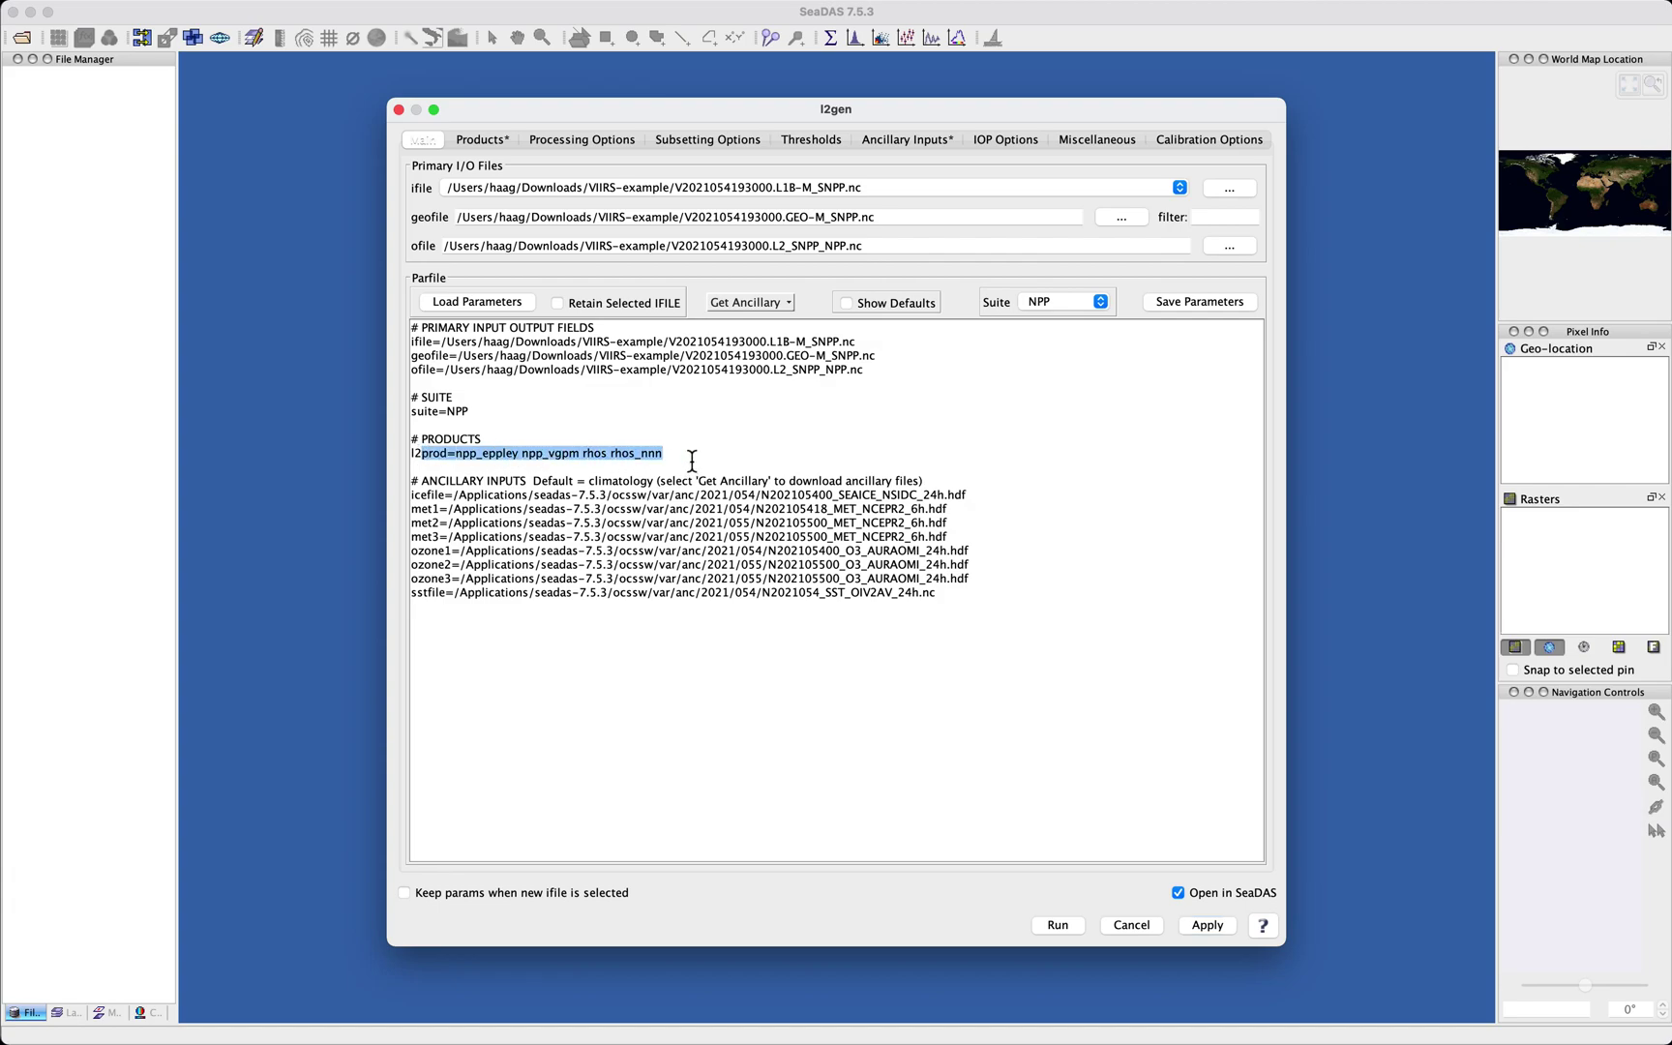
click(692, 460)
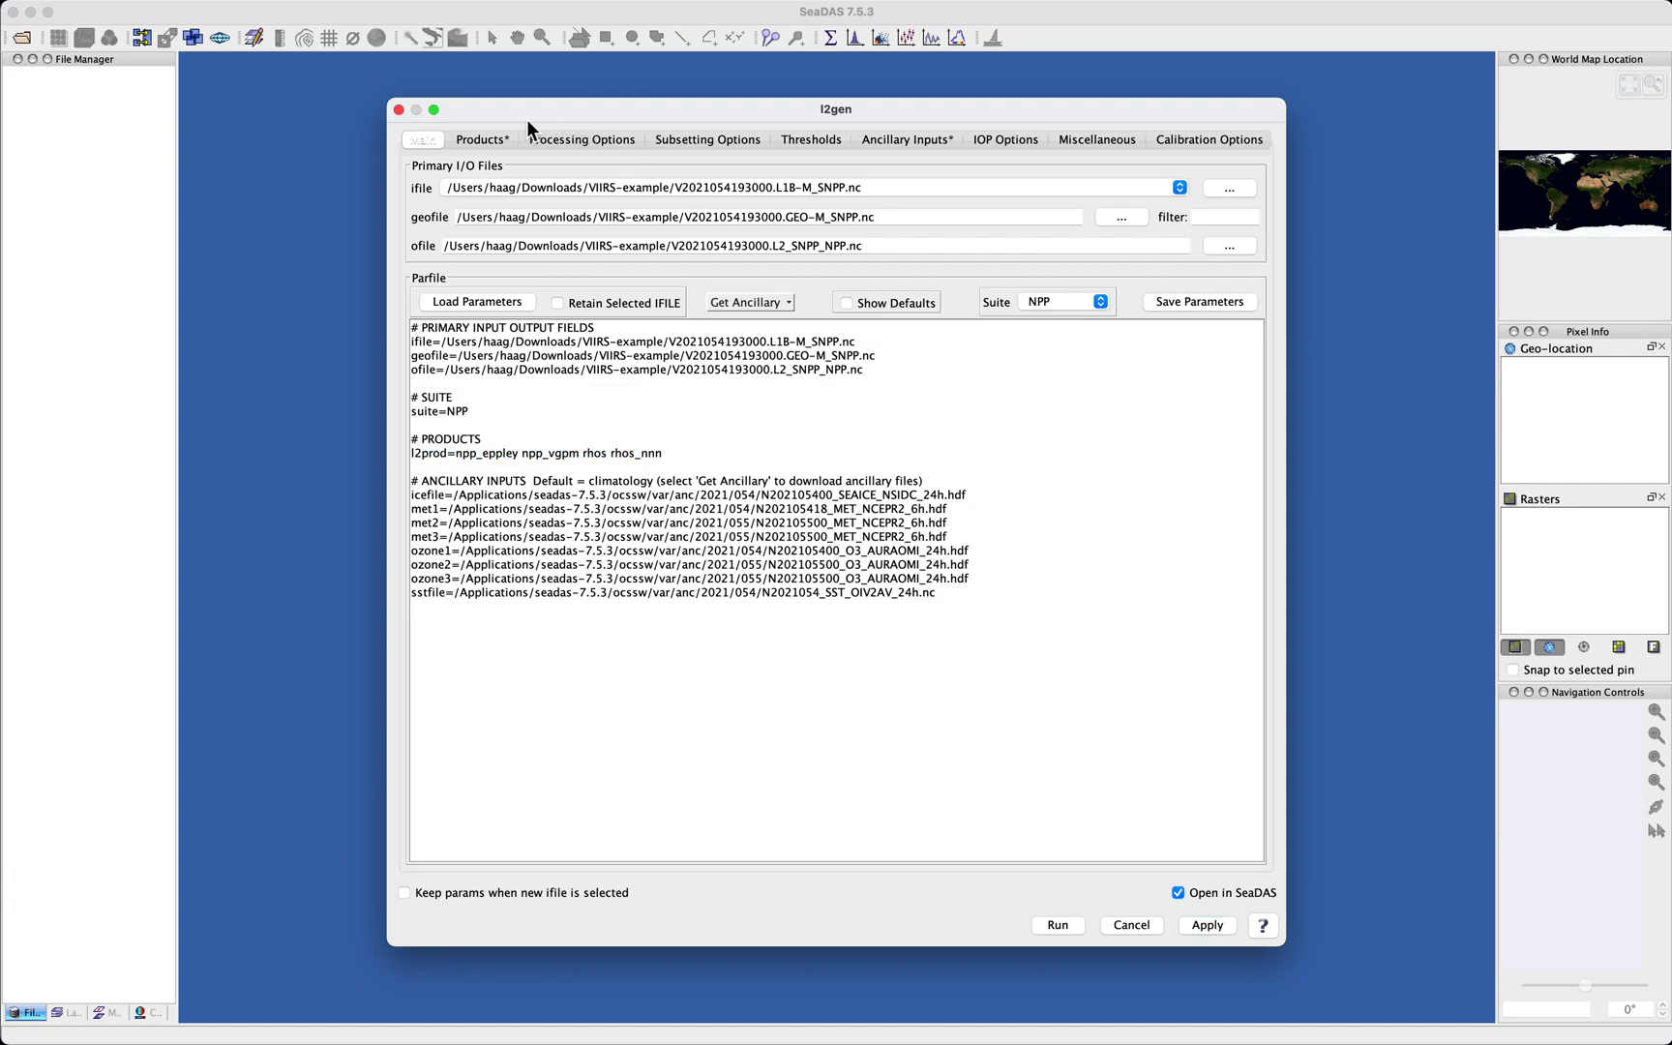
- Review the processing options, including the aermodels list and the available absaer_opt choices
click(484, 140)
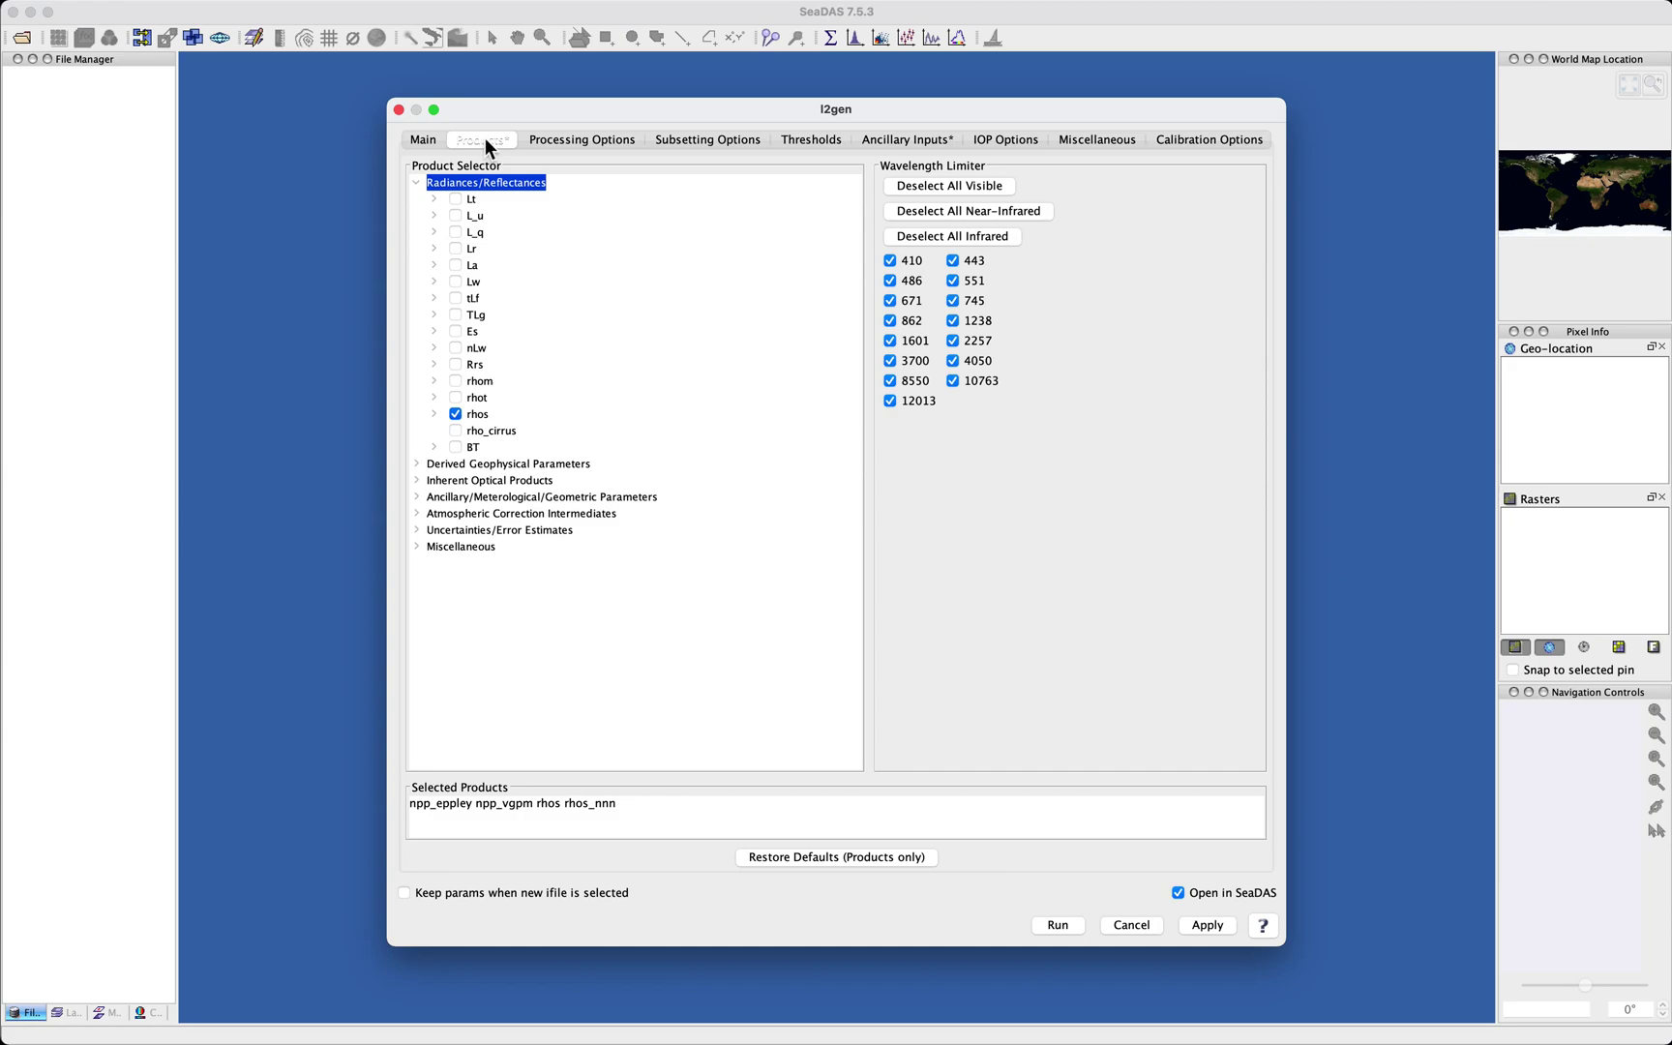
click(586, 141)
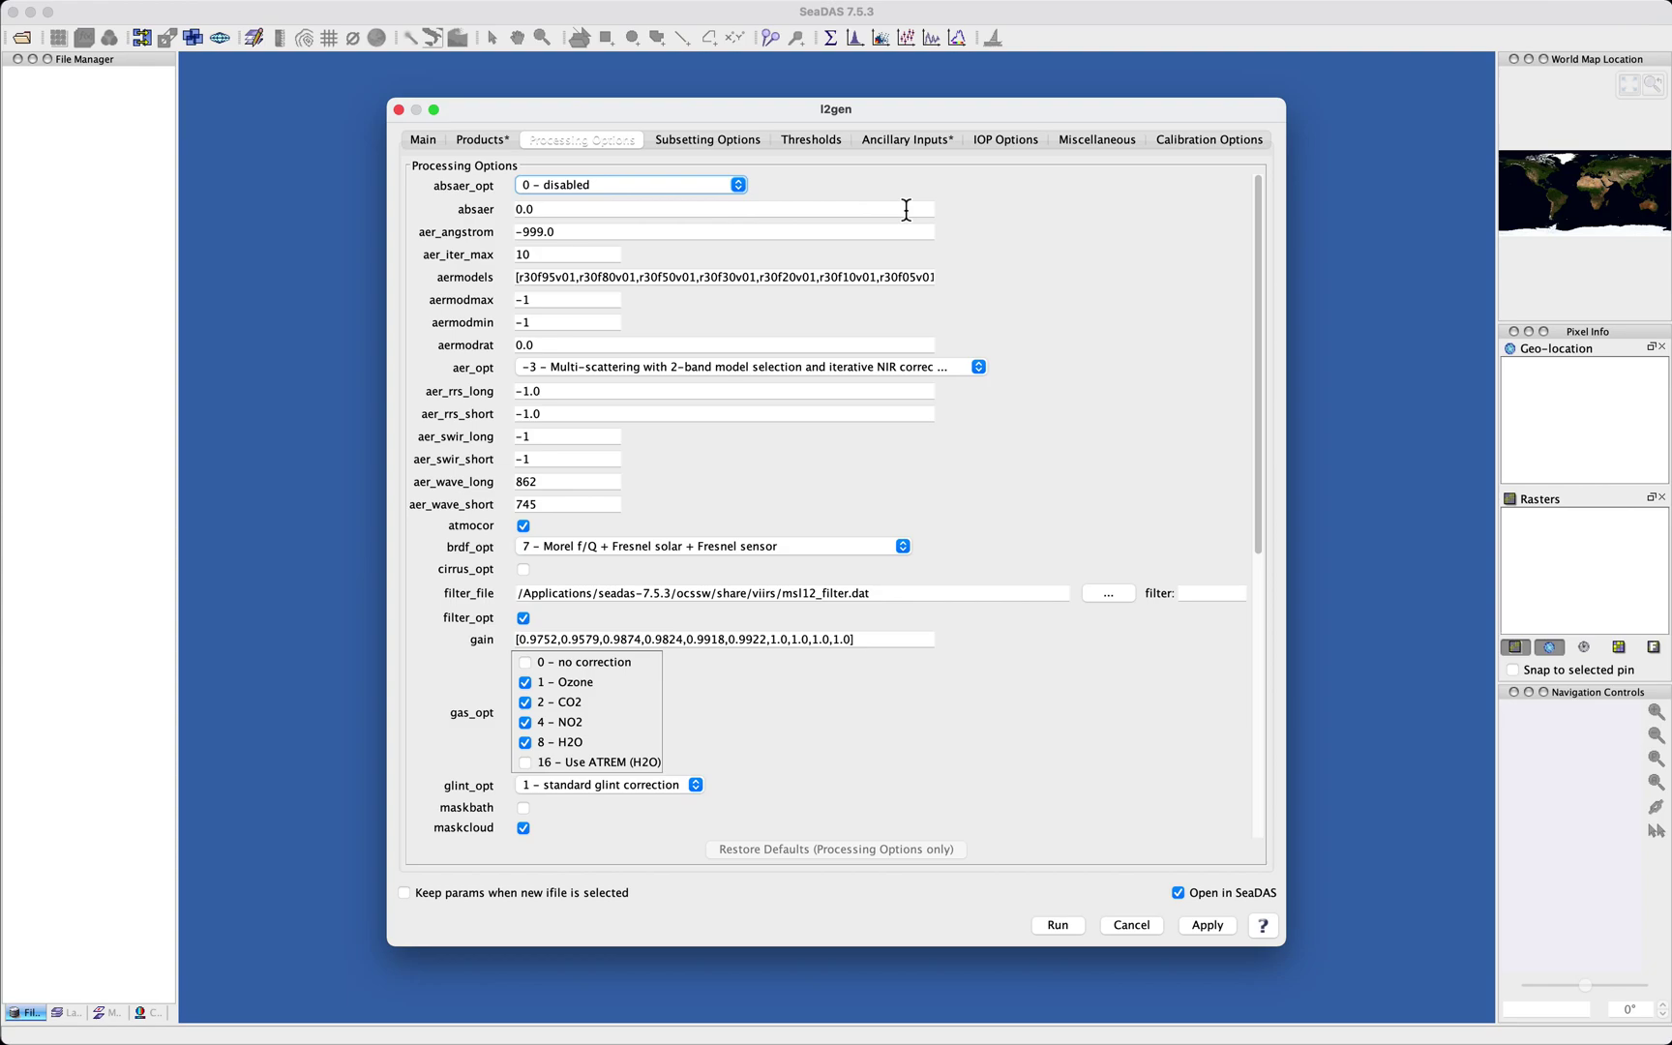
mouse_move(1257, 317)
mouse_down()
mouse_move(1276, 653)
mouse_move(1264, 304)
mouse_up()
double_click(538, 278)
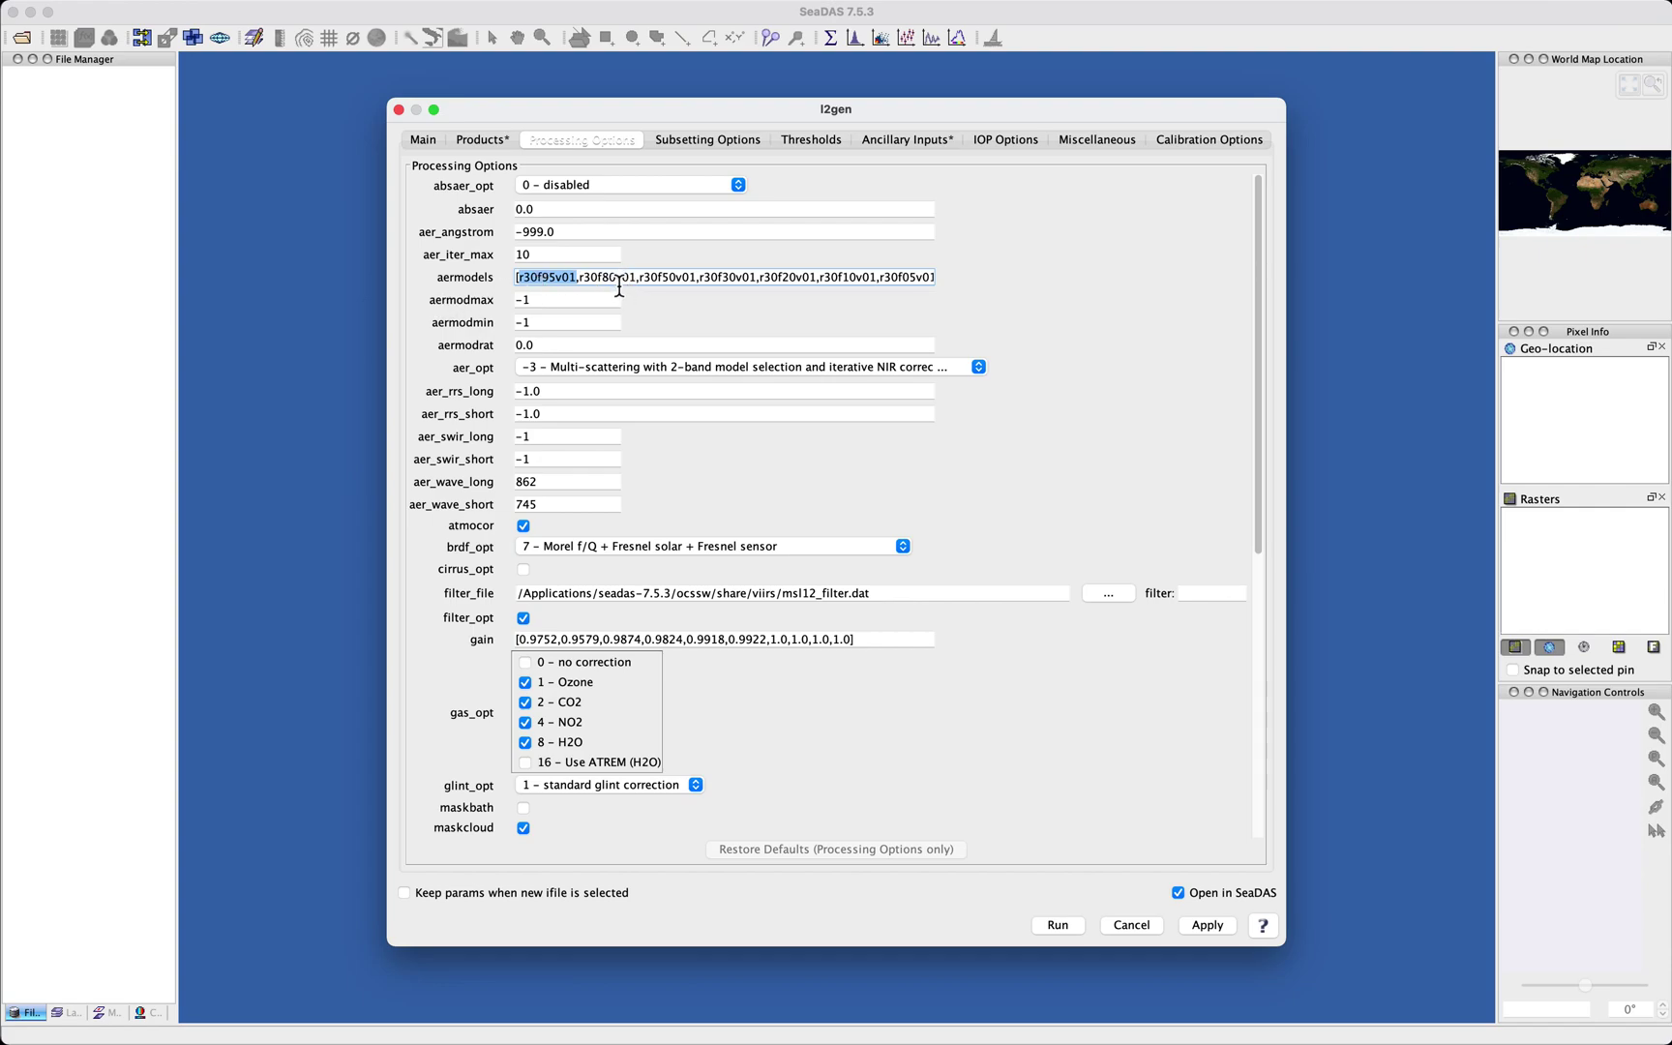
click(543, 182)
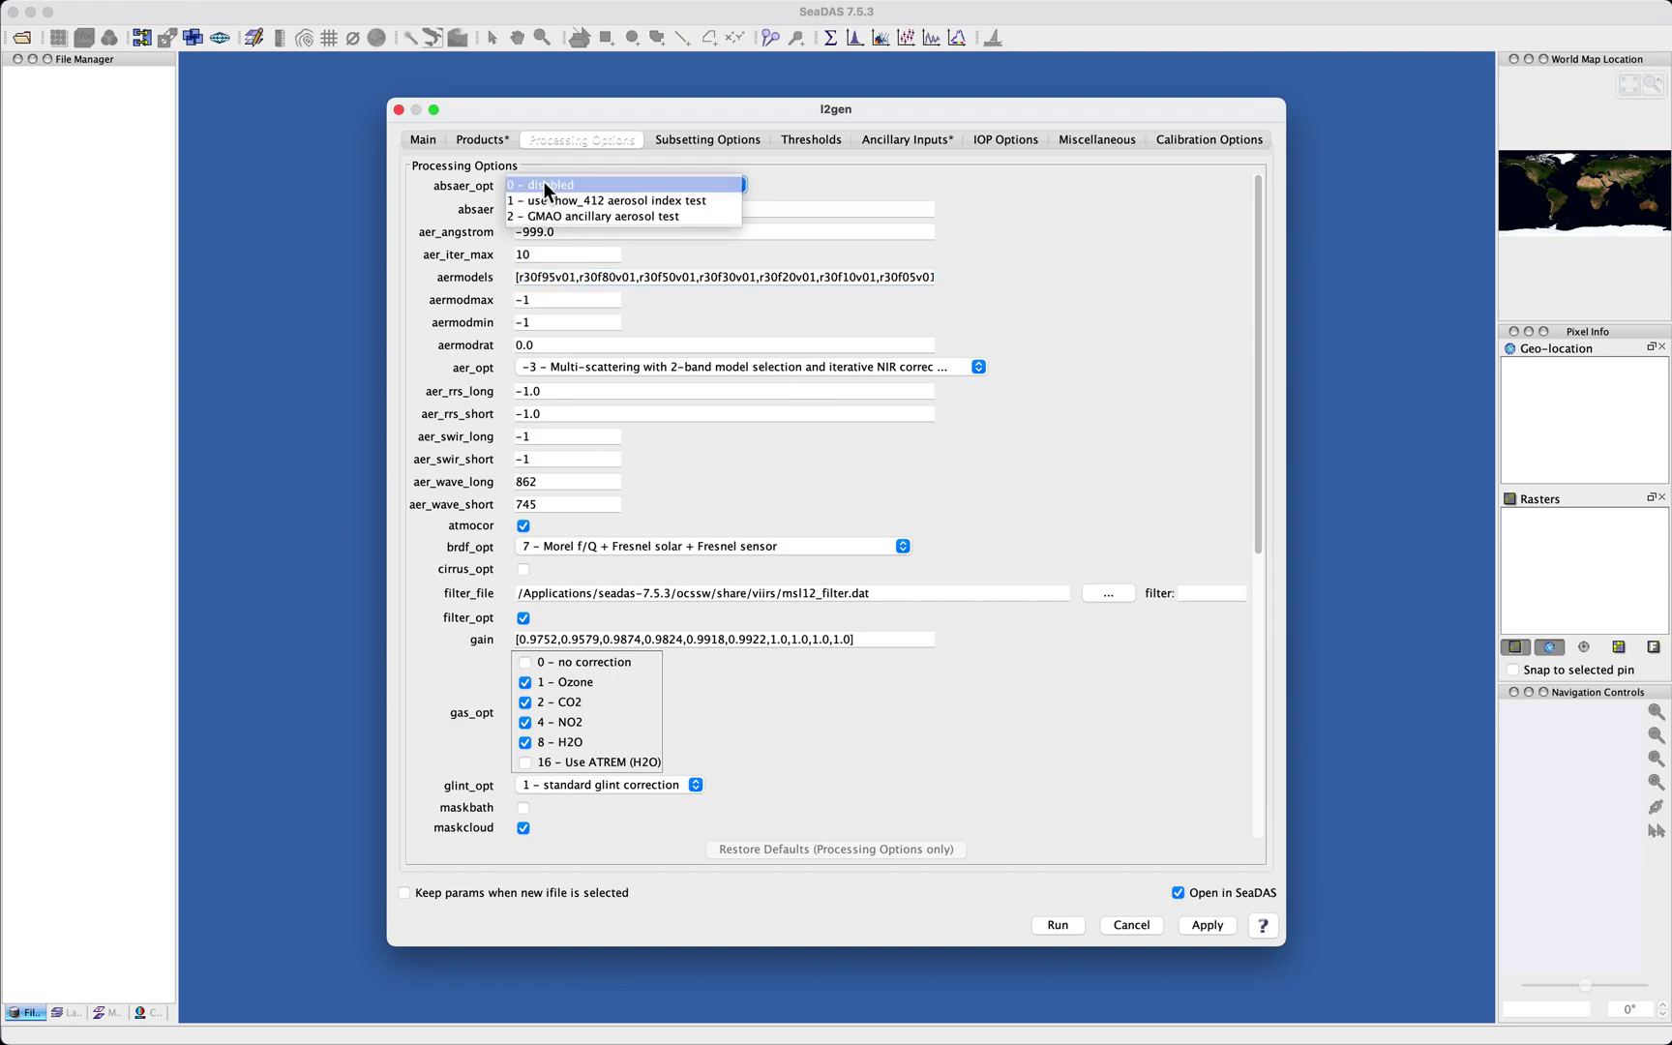
click(398, 354)
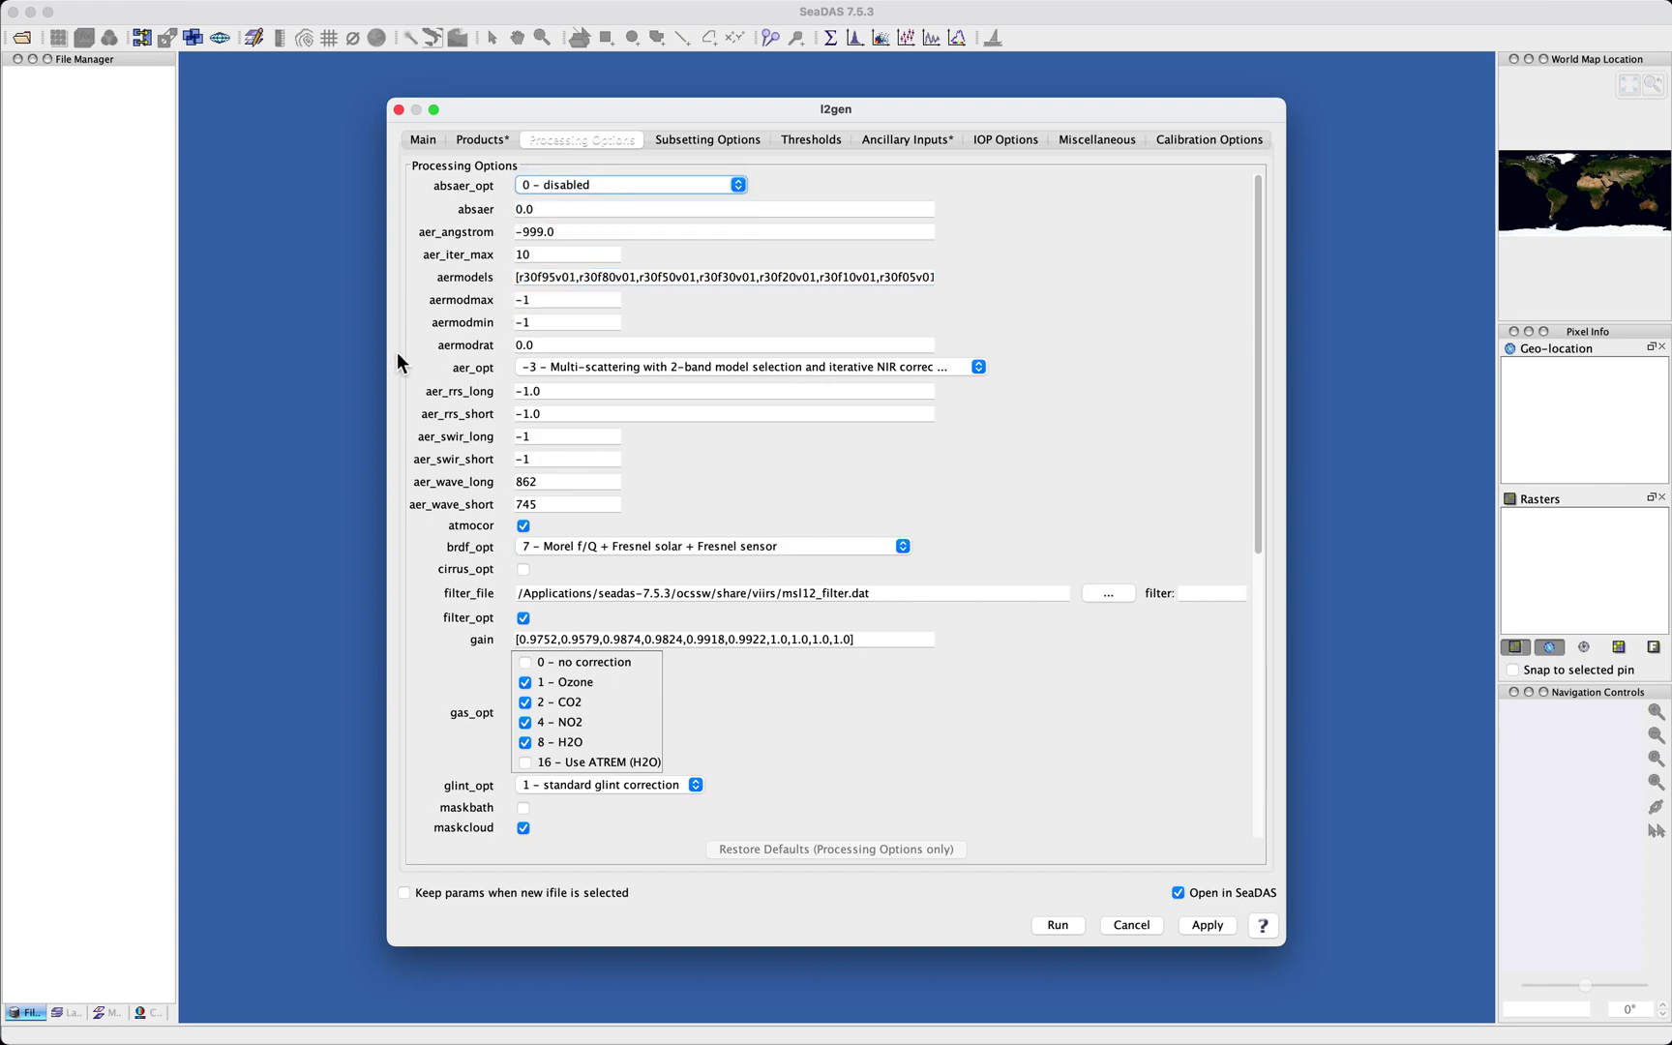
- Set the aerosol option aer_opt to -99 - No aerosol subtraction
click(645, 369)
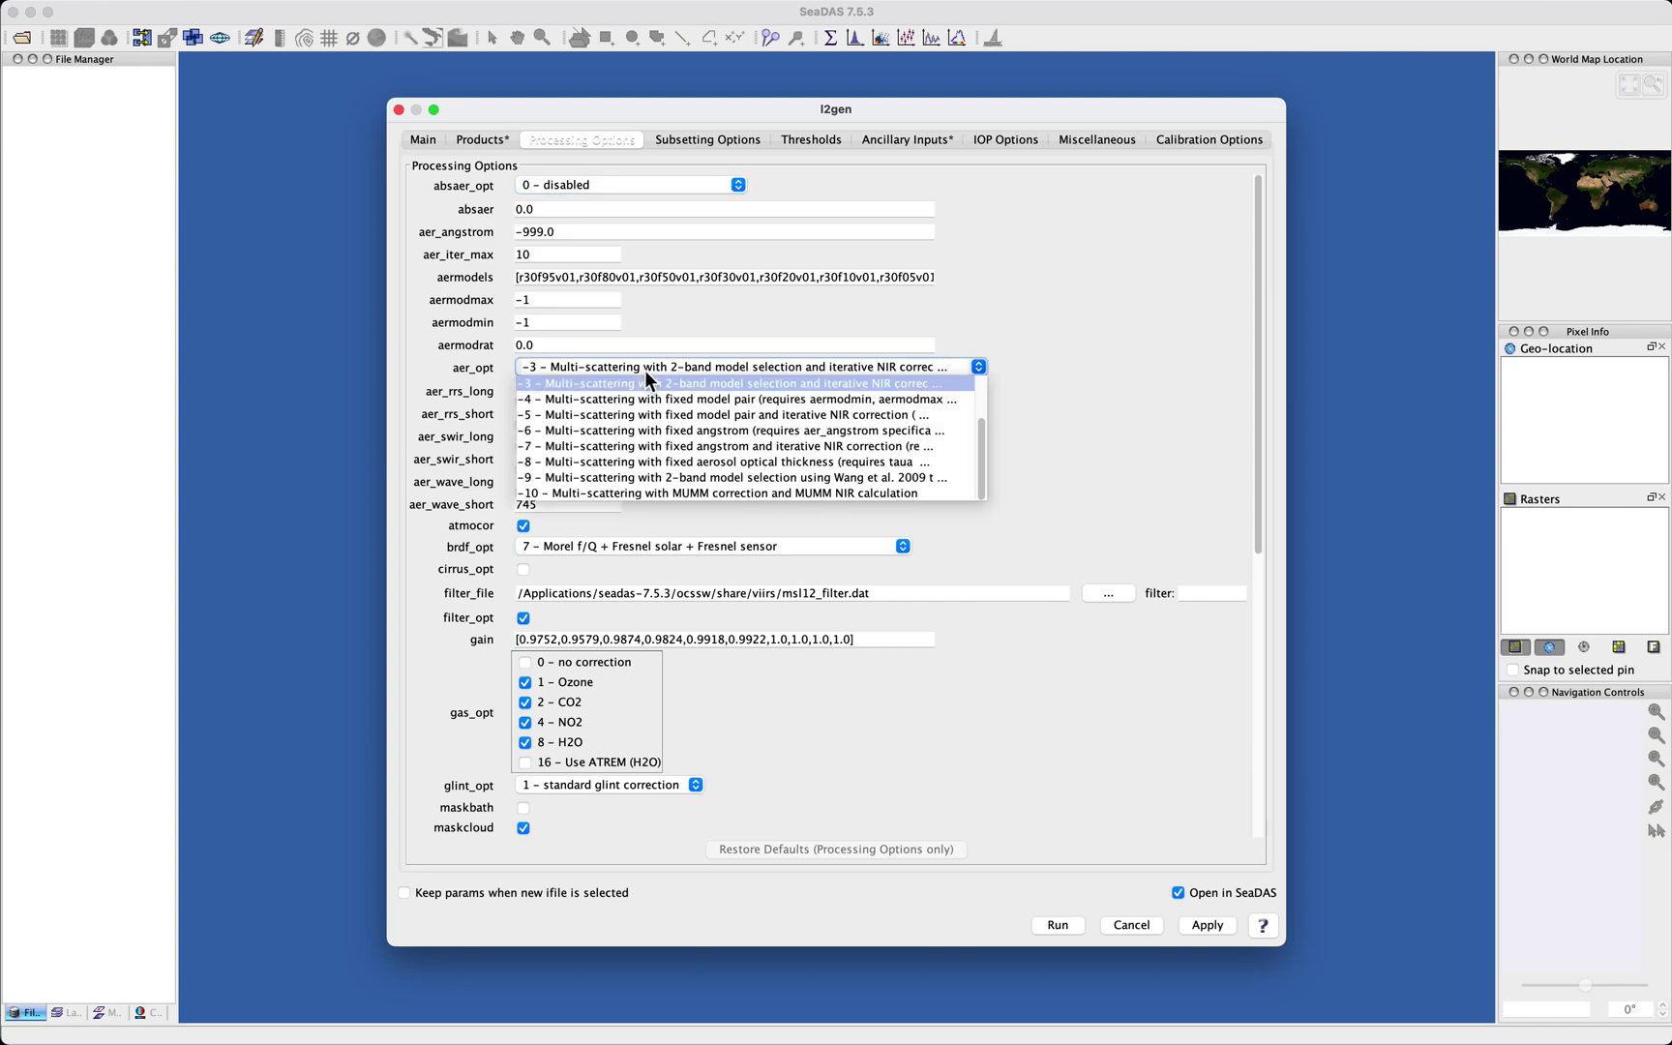
scroll(650, 413, up, 2)
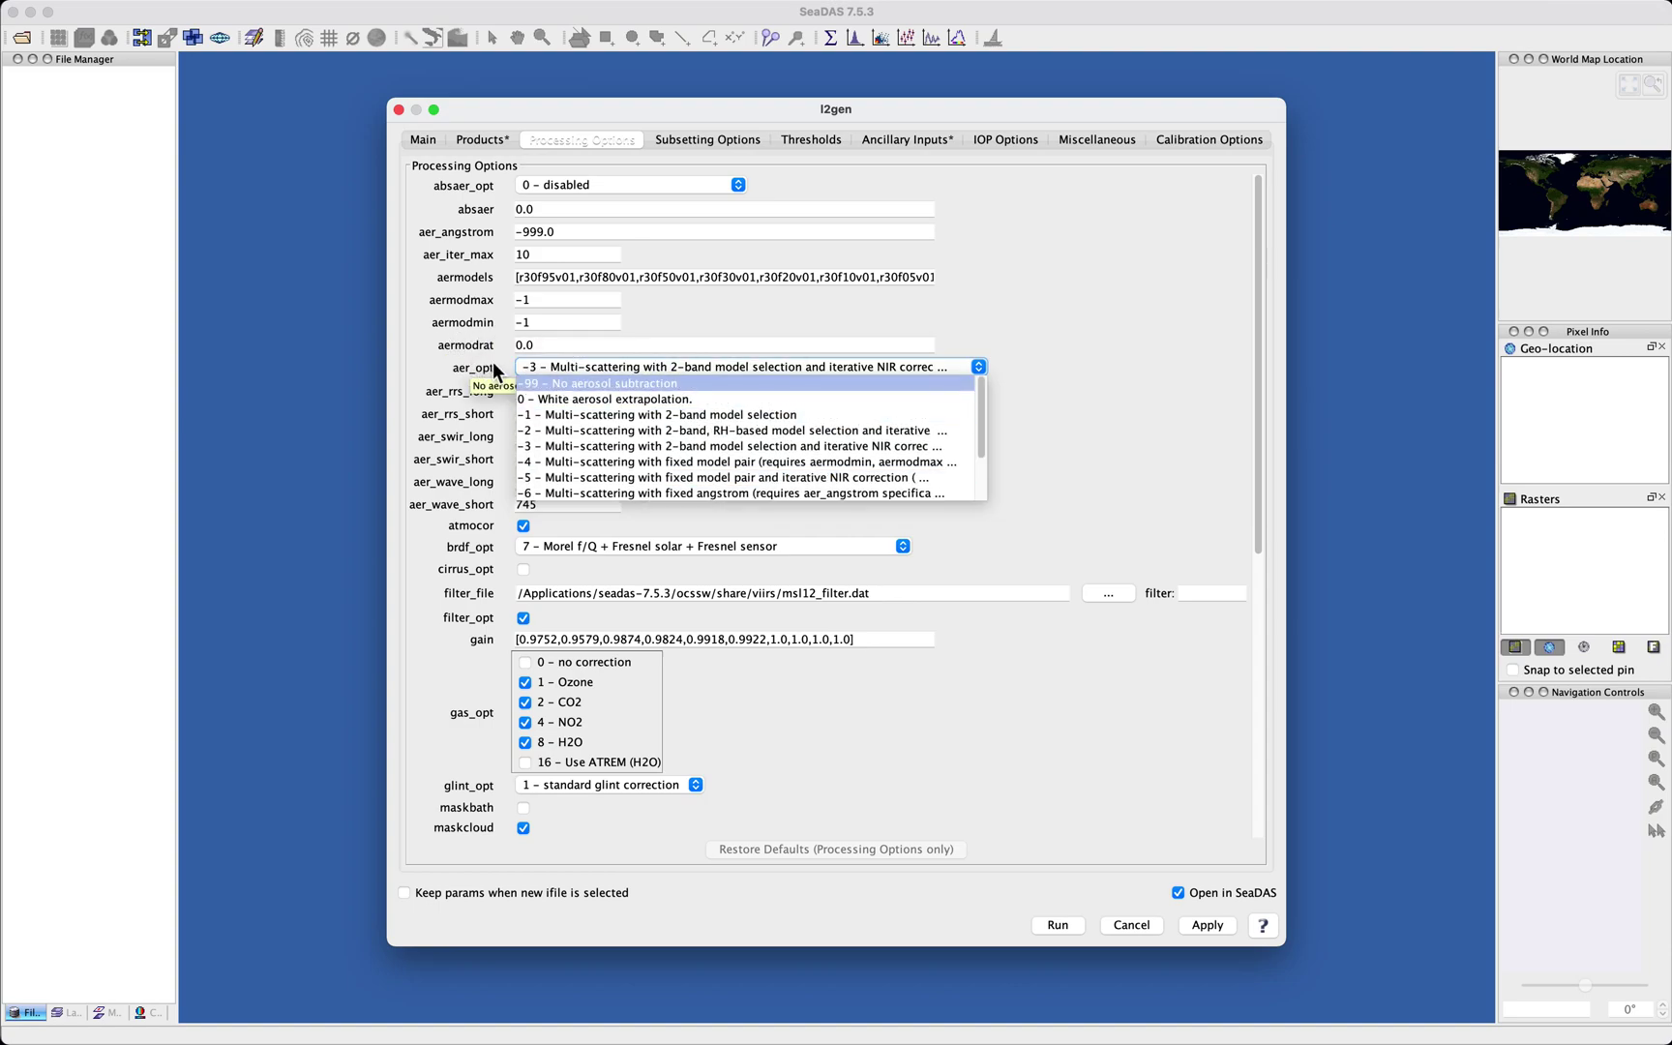
click(643, 385)
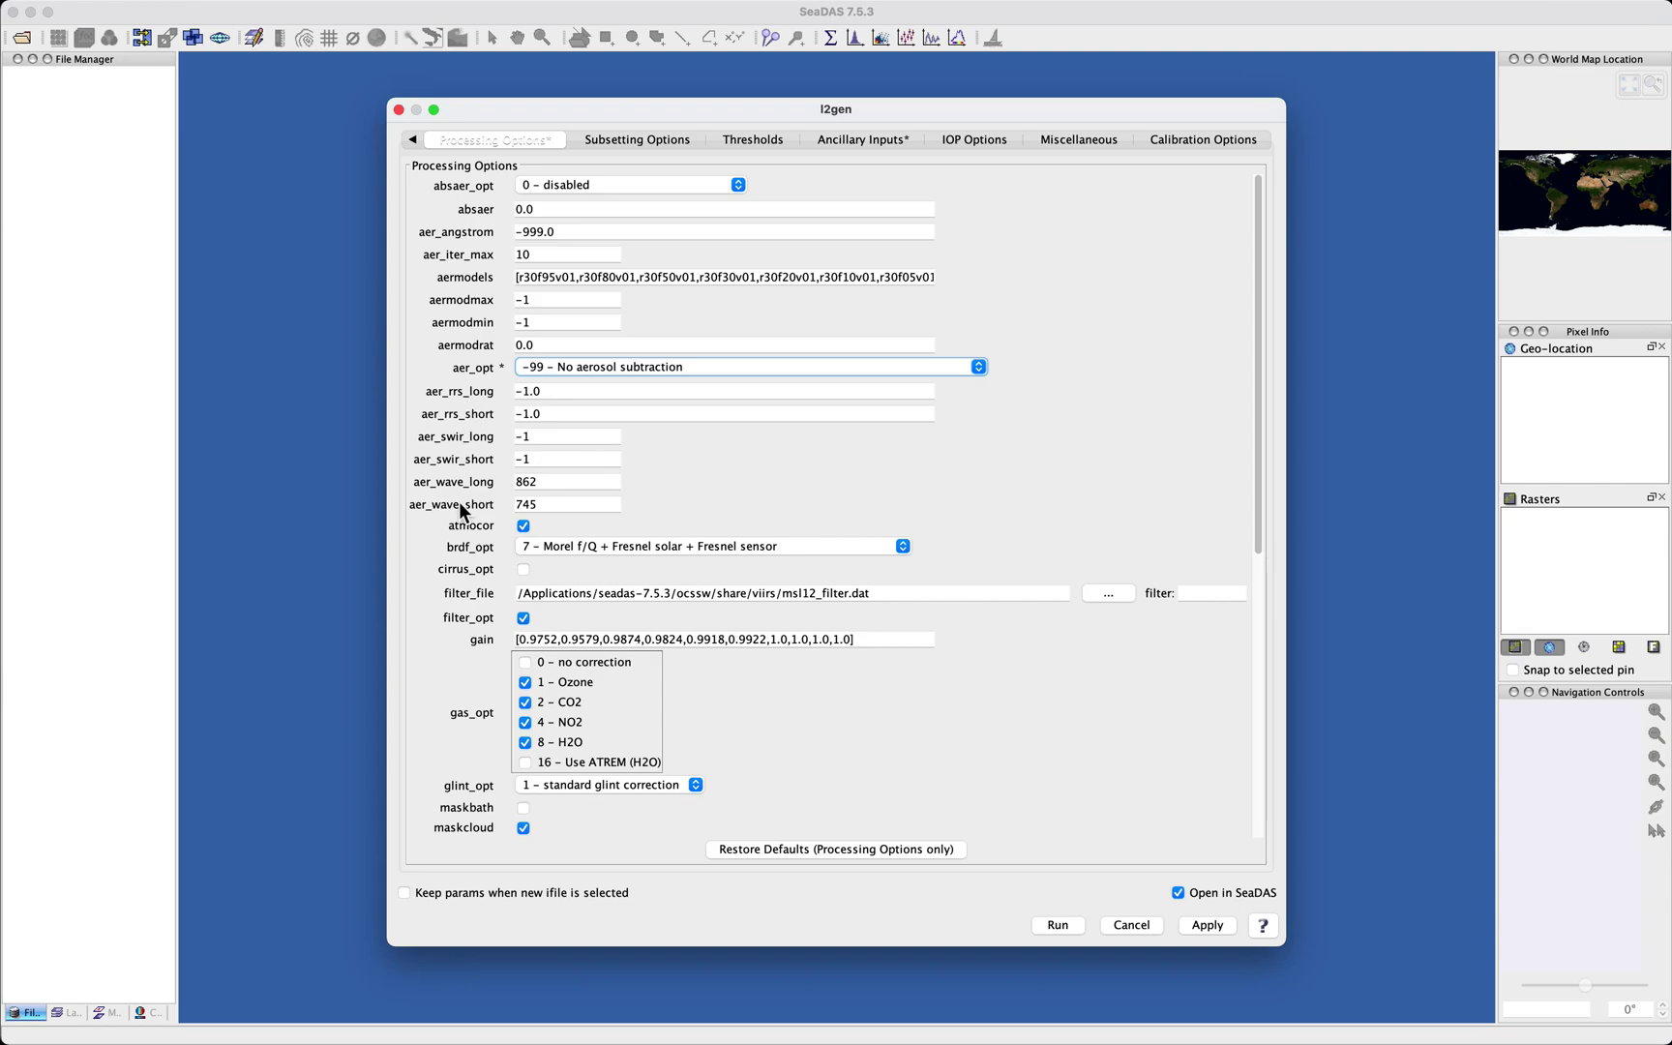
- Disable the atmocor atmospheric correction and set brdf_opt to 0 - no correction
click(523, 526)
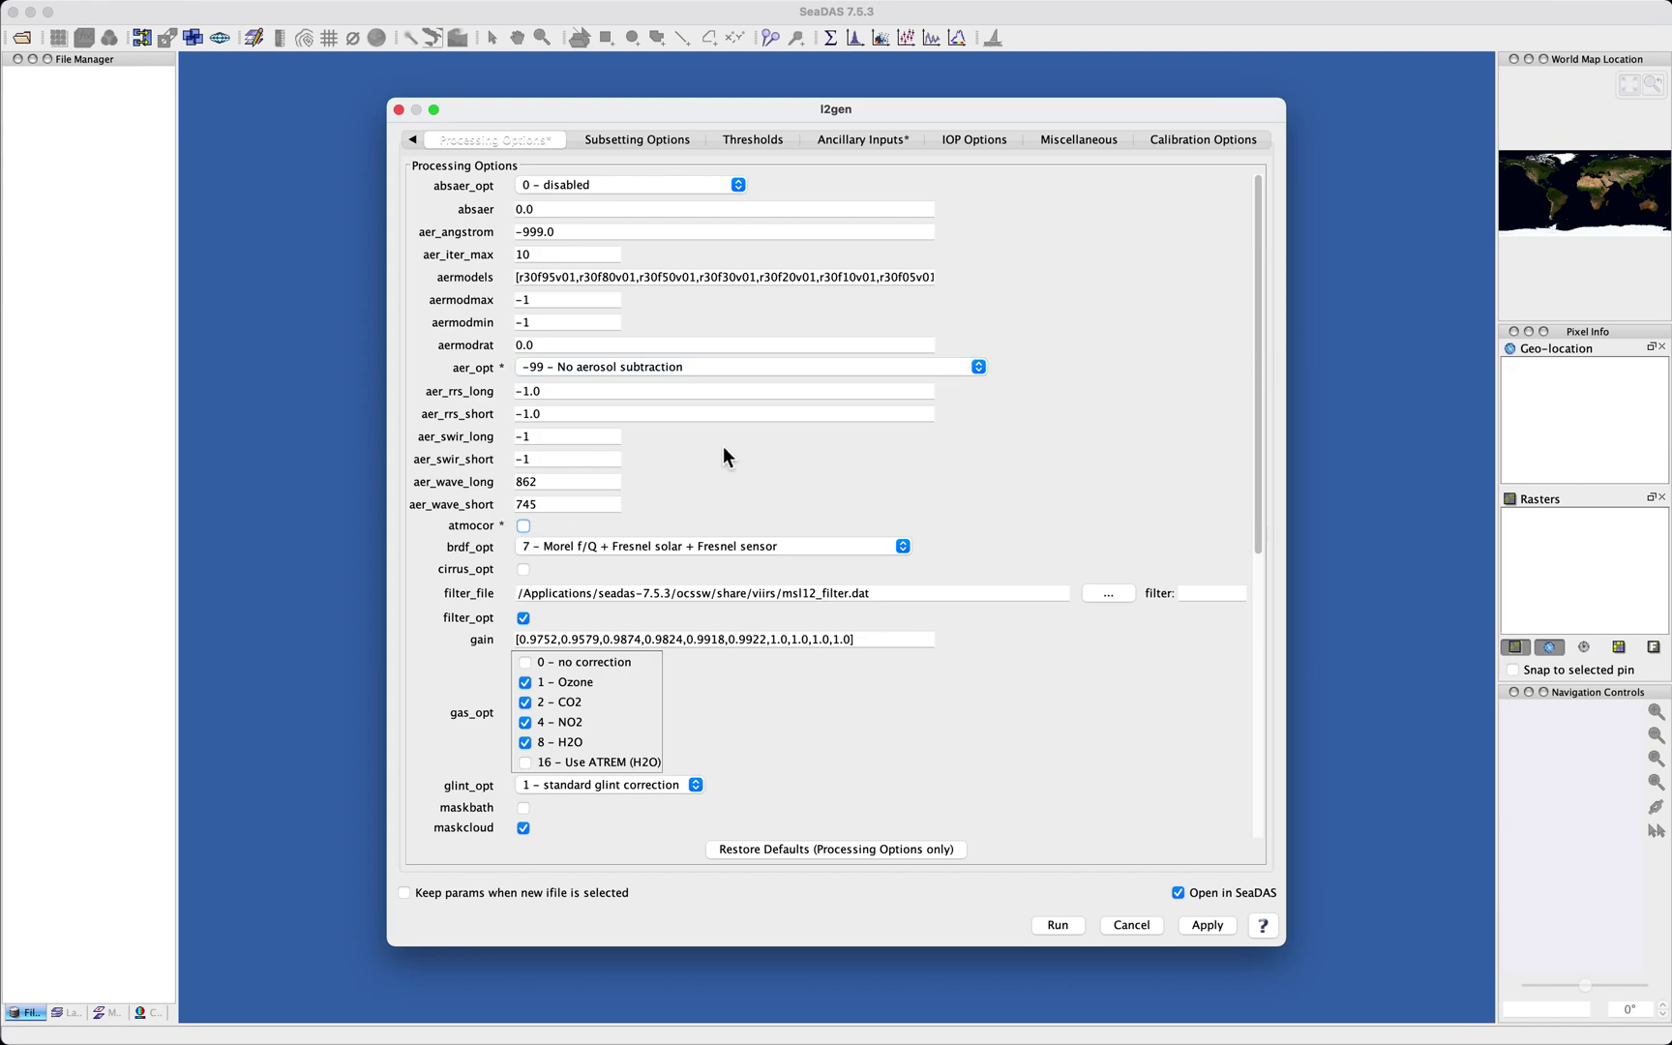
click(610, 545)
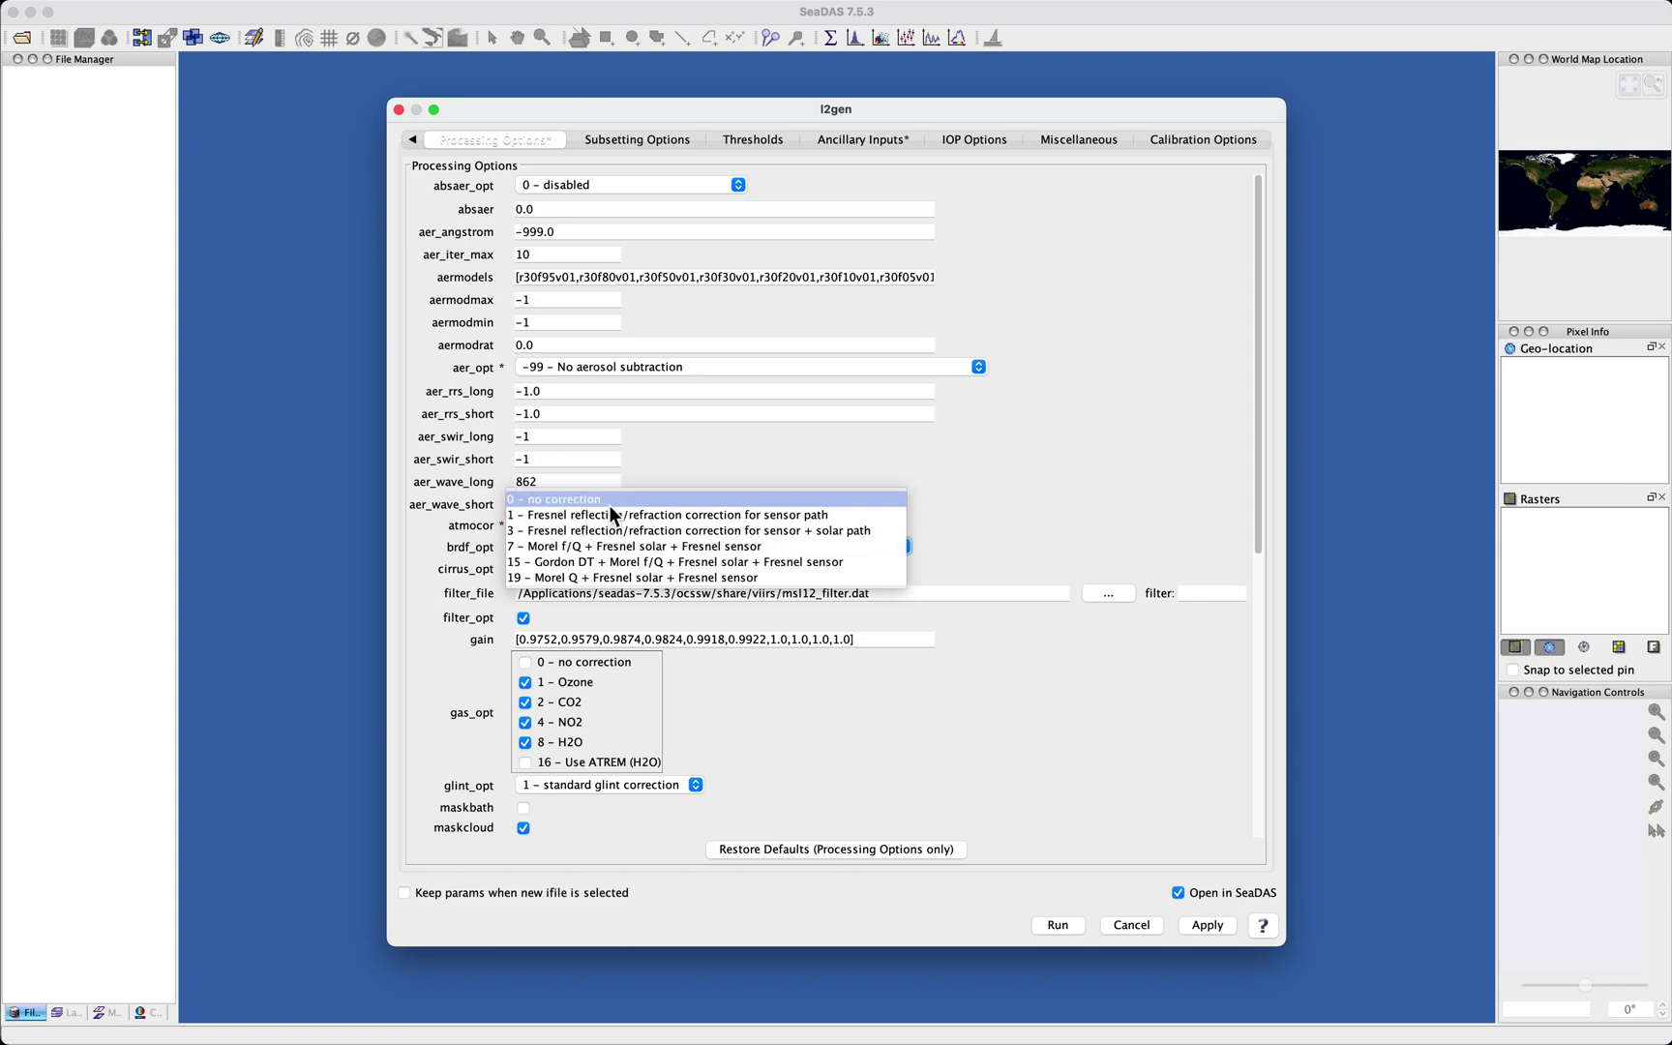
click(609, 503)
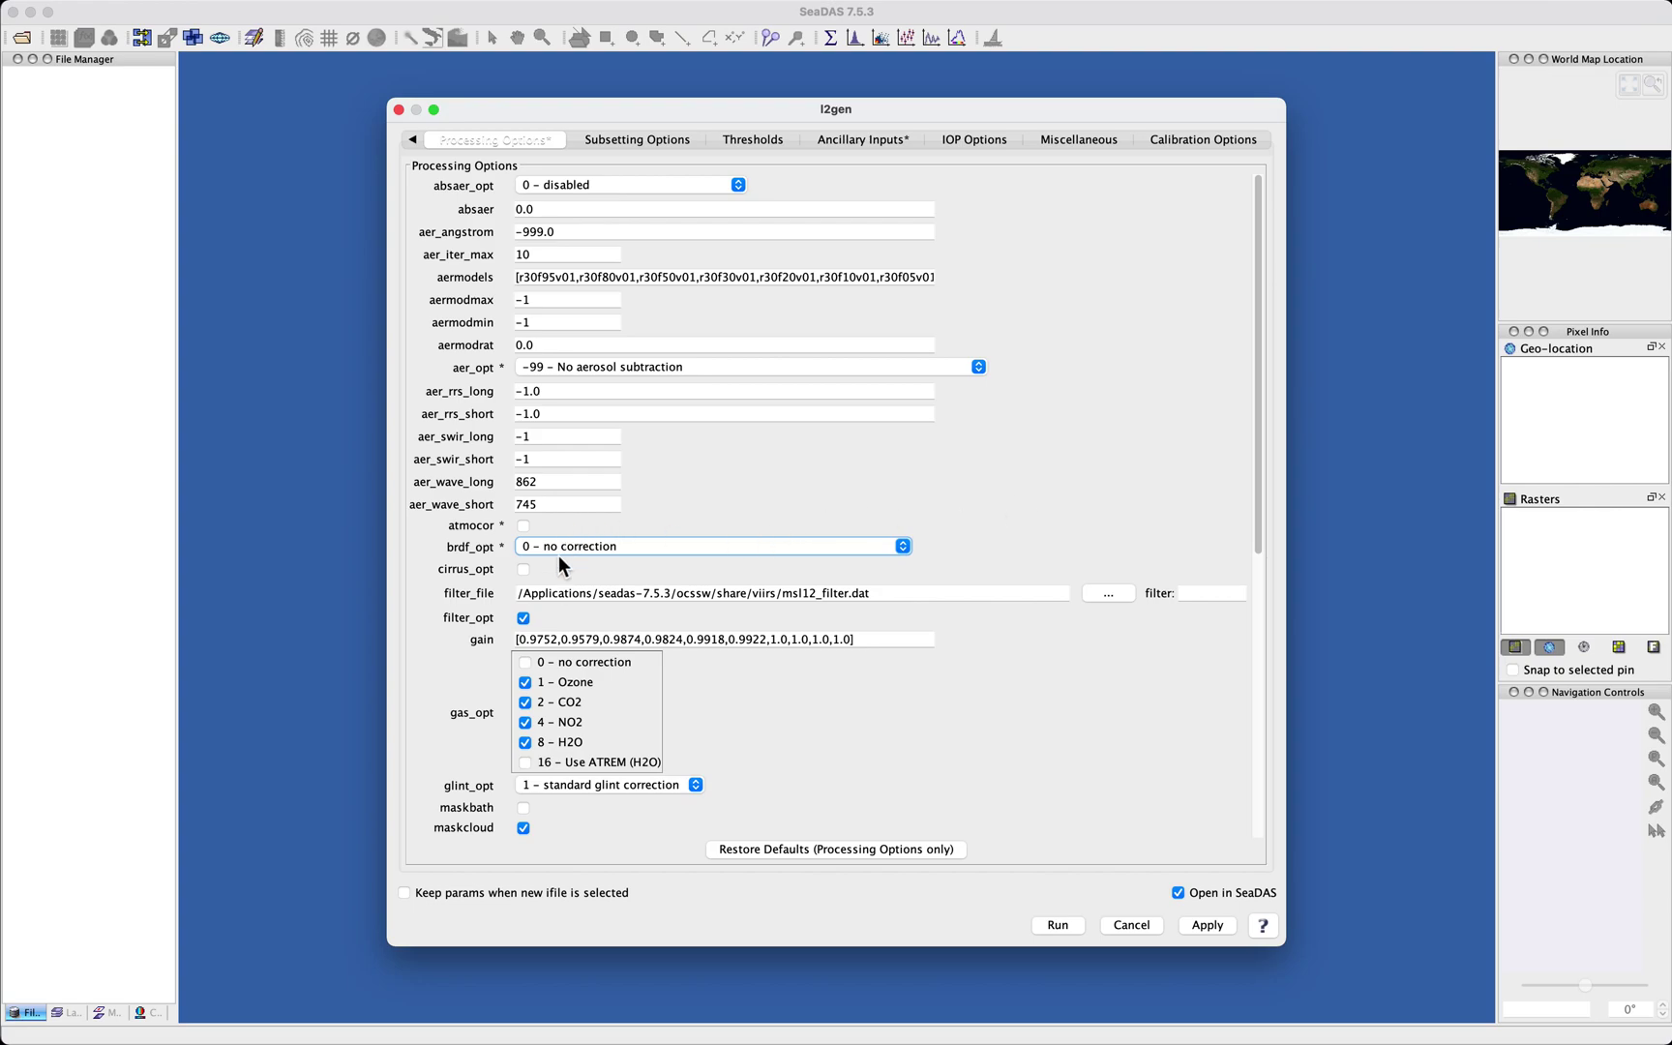
- Open the default filter file's folder, /Applications/seadas-7.5.3/ocssw/share/viirs/, in Finder
triple_click(554, 601)
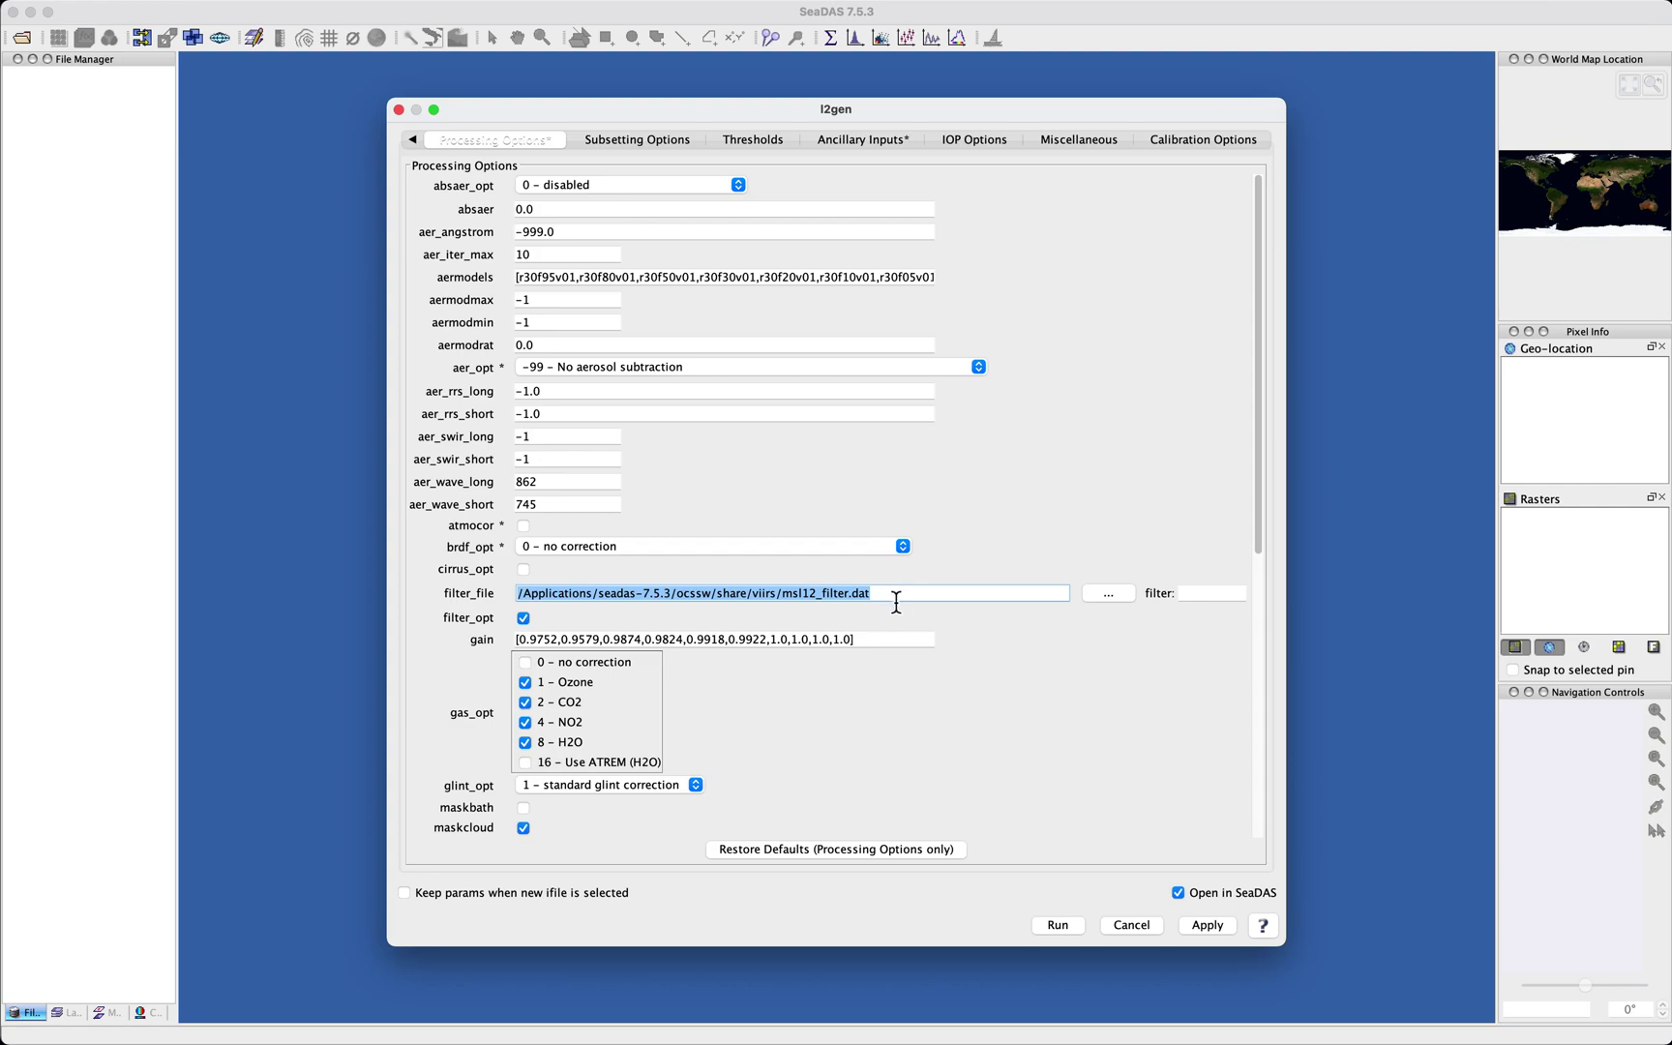
click(885, 600)
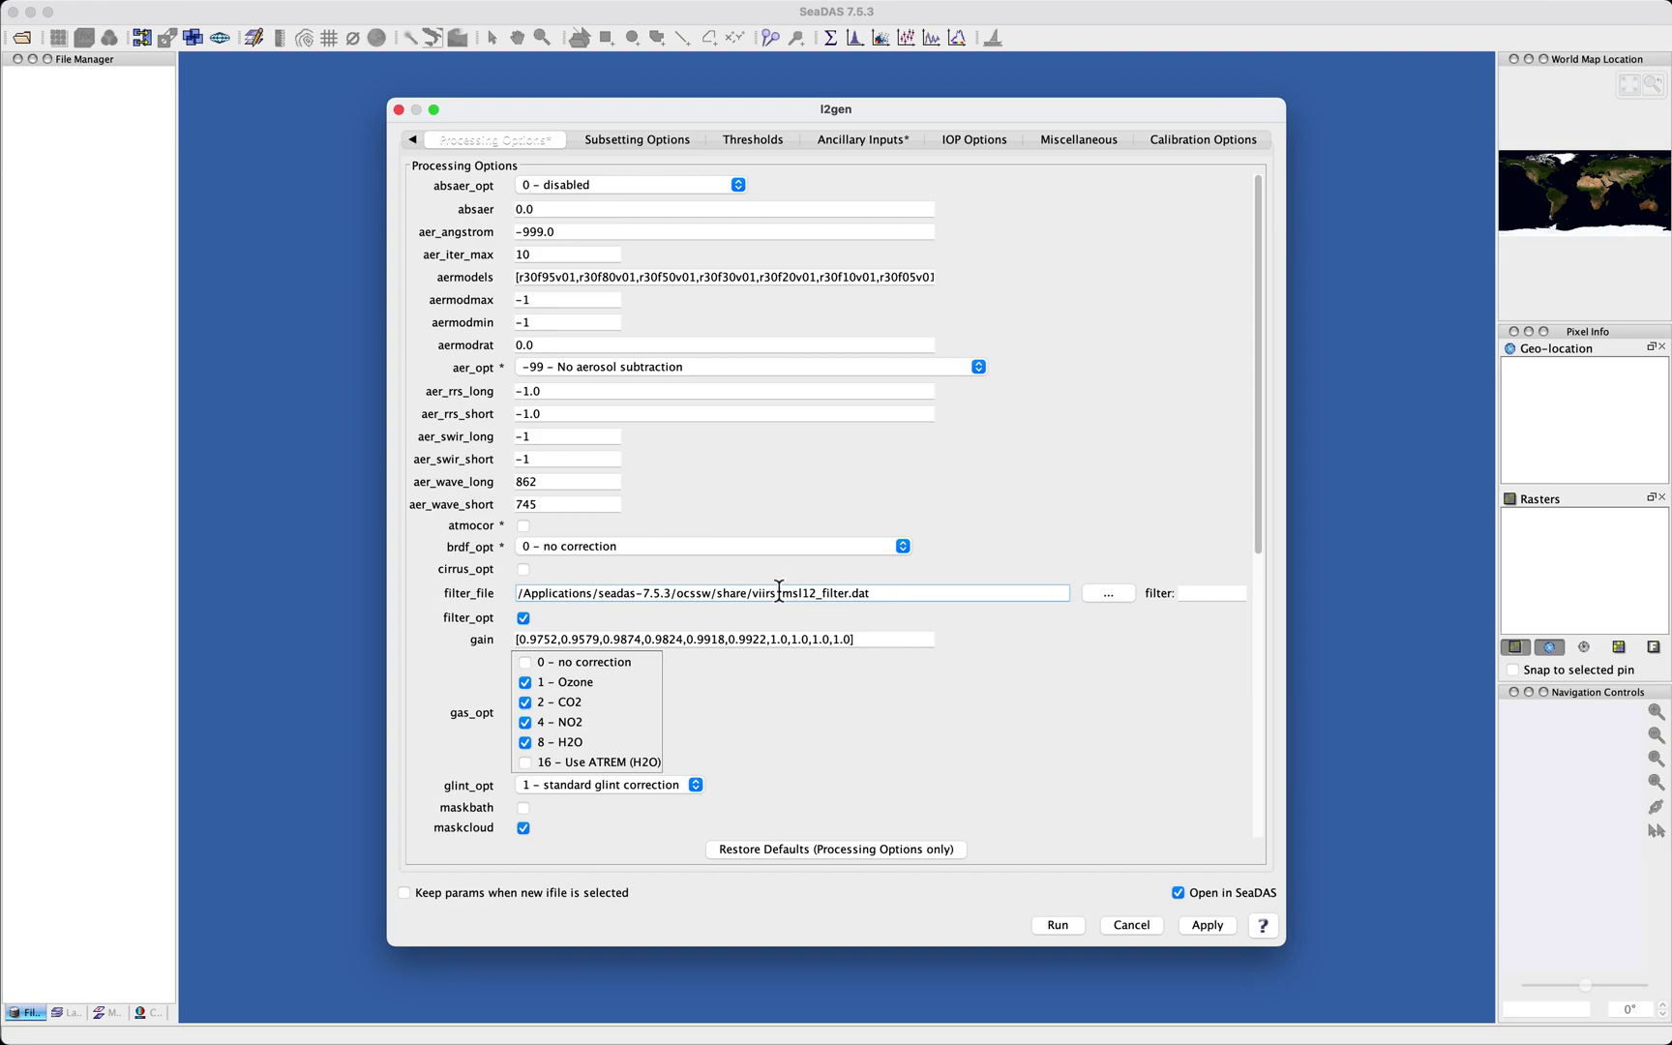
drag(785, 600, 491, 600)
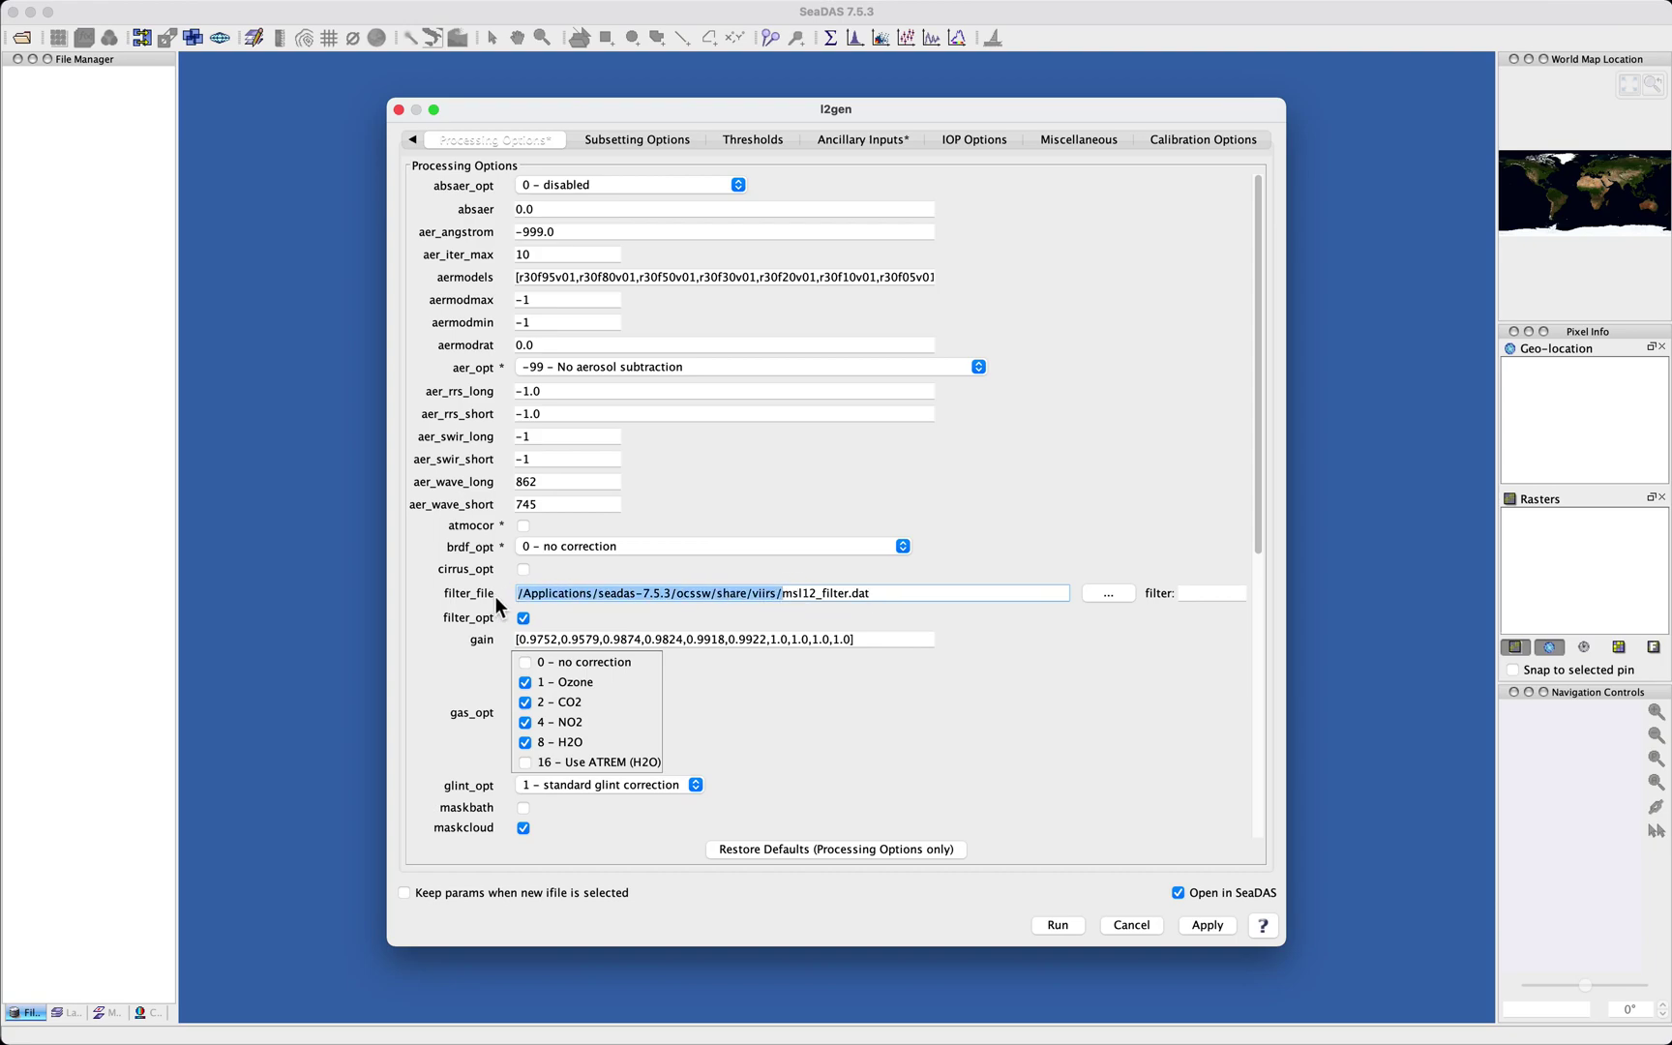
key(super+Tab)
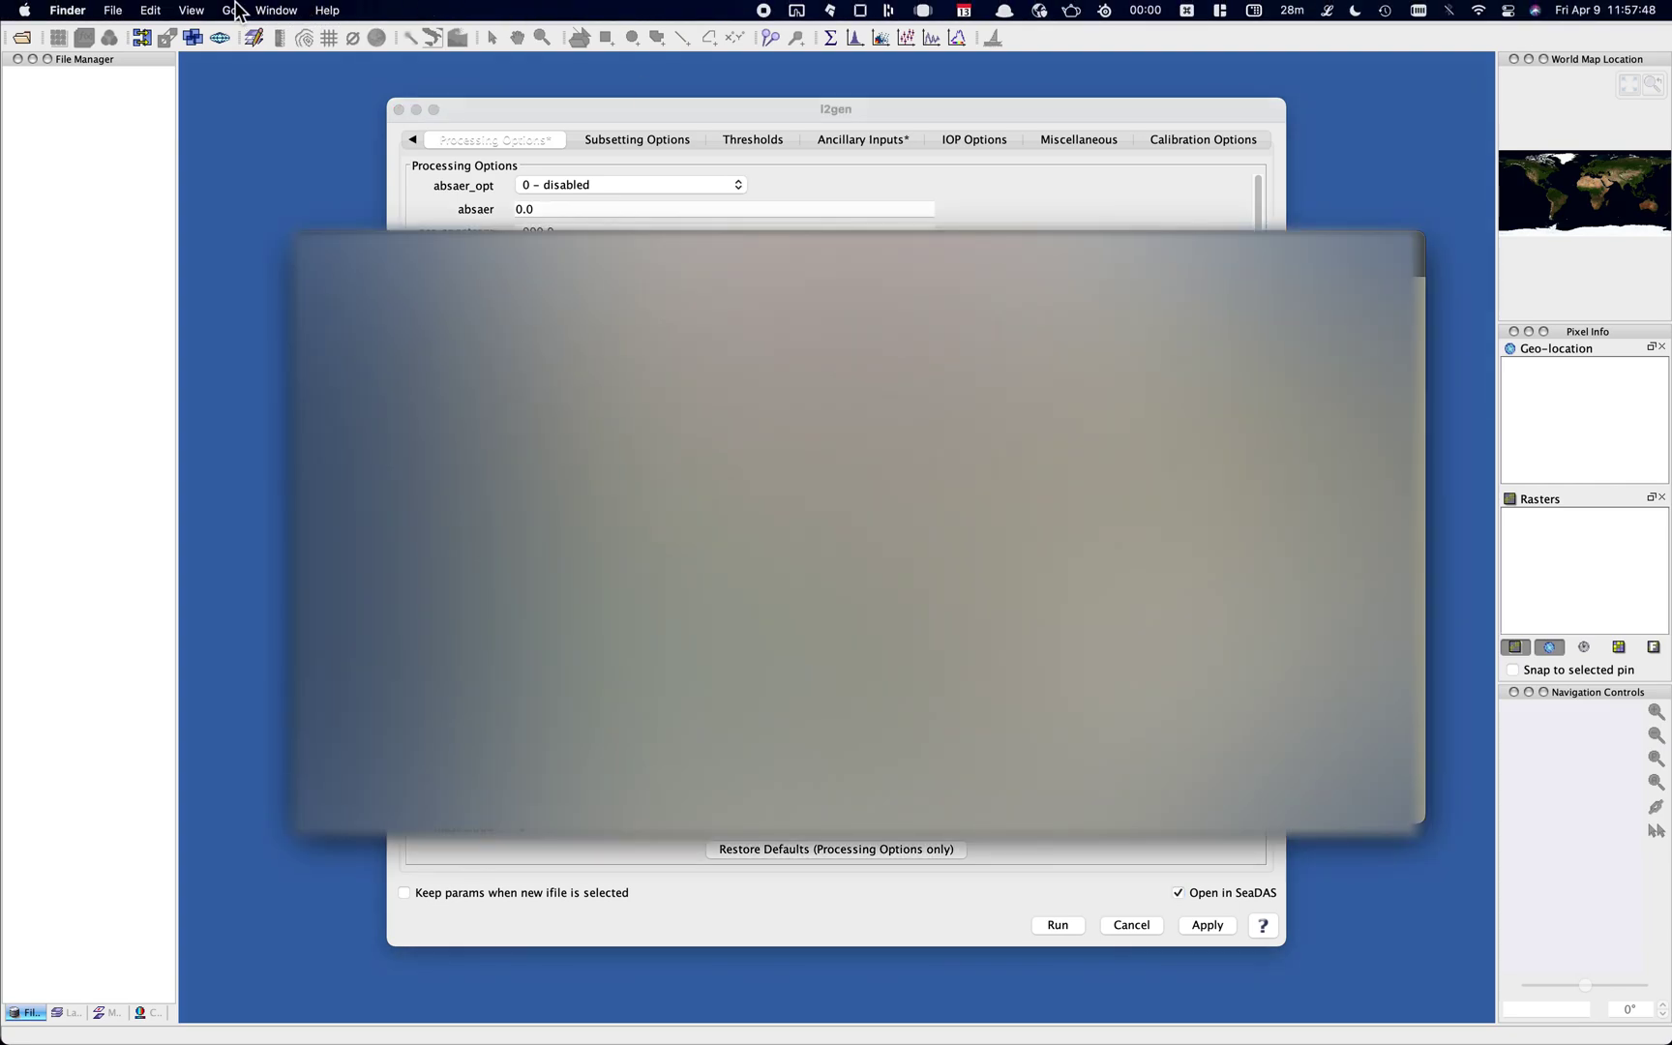
click(233, 10)
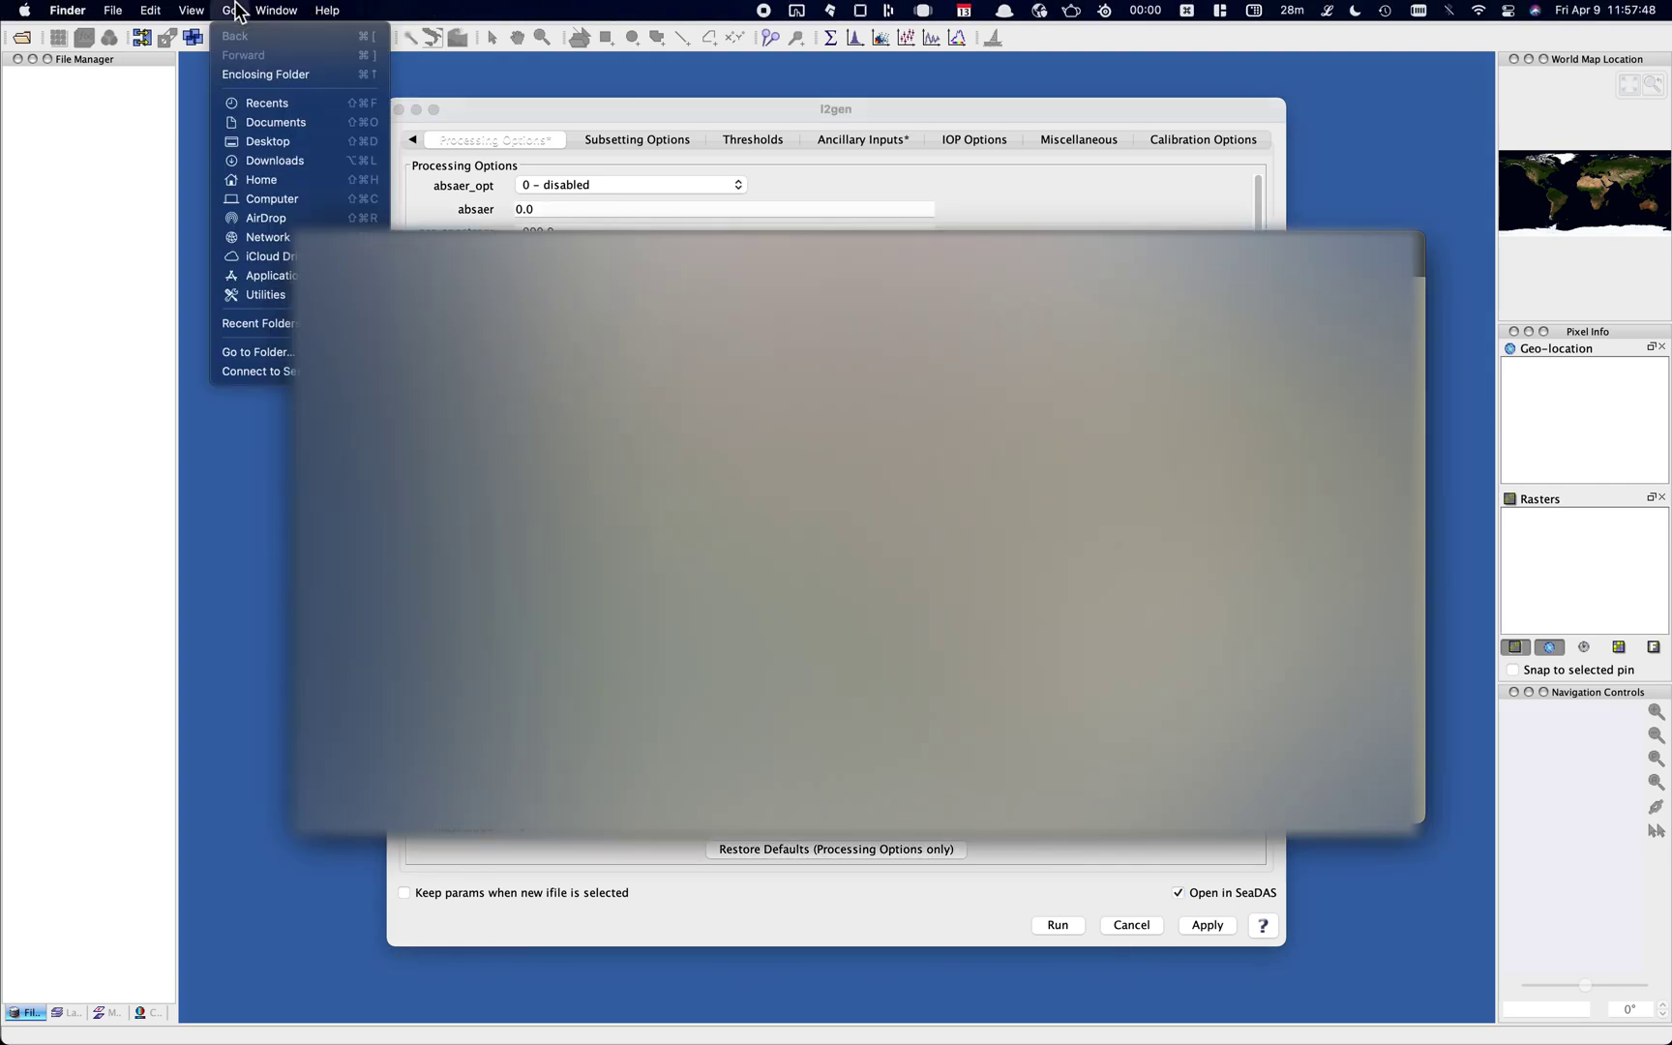
click(248, 353)
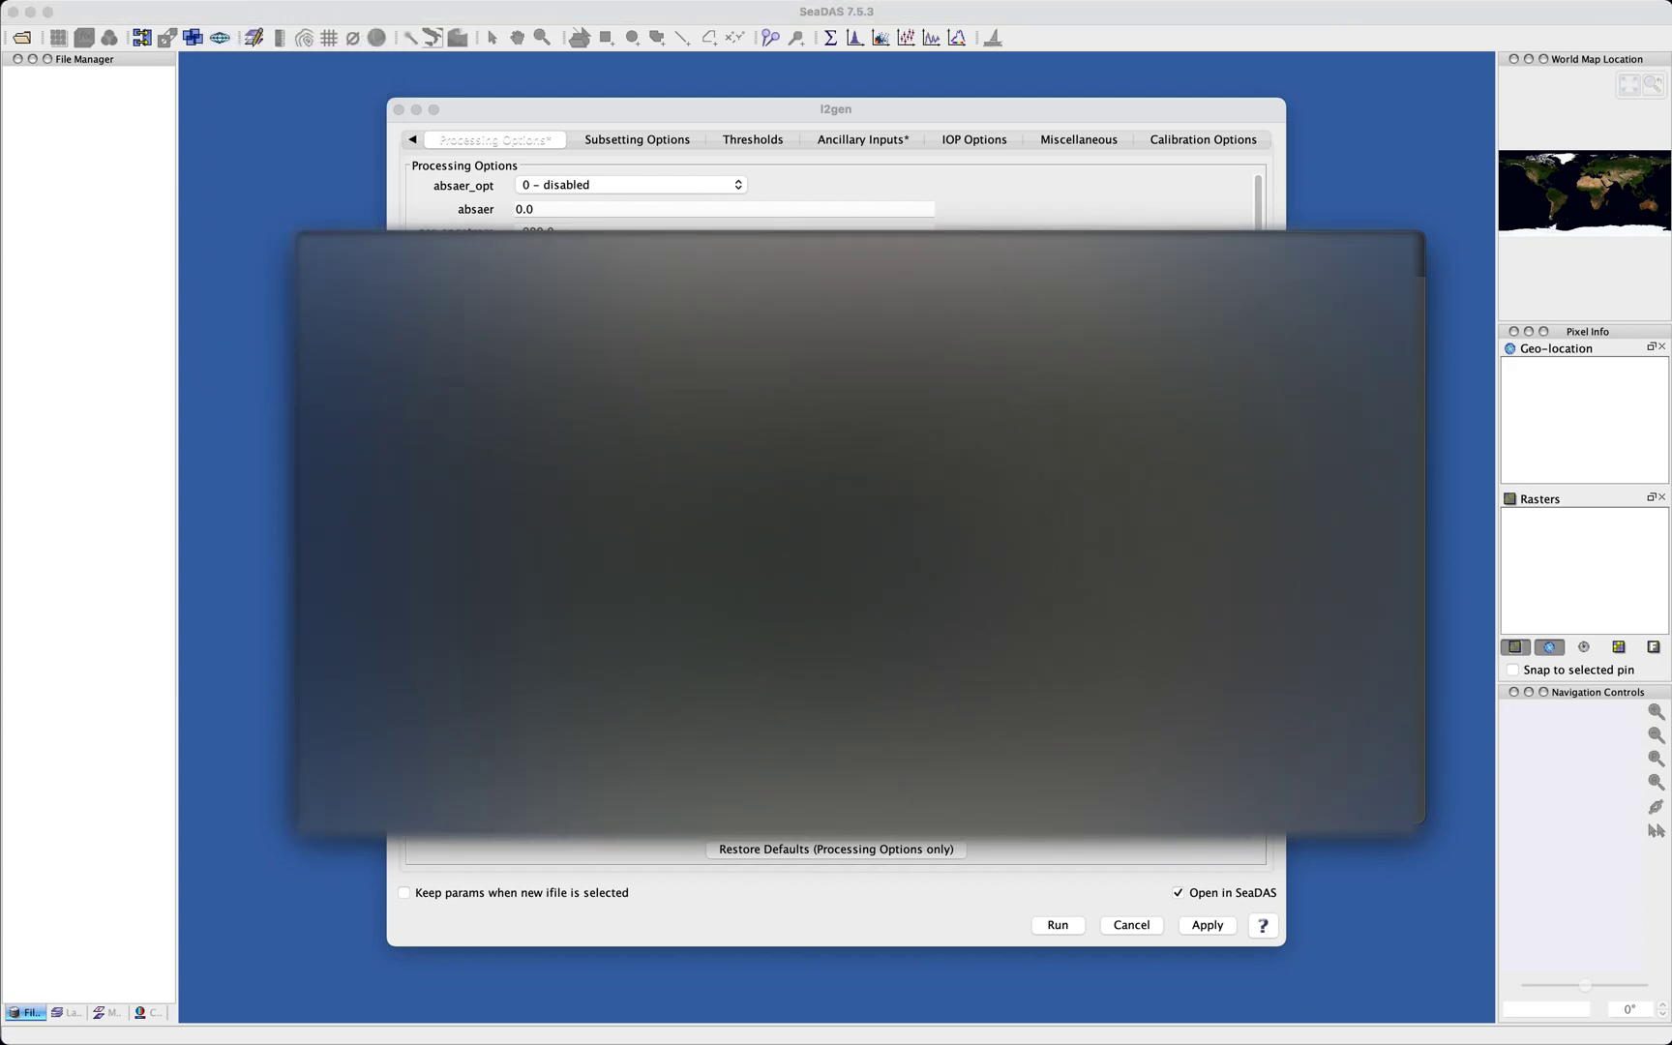
key(Return)
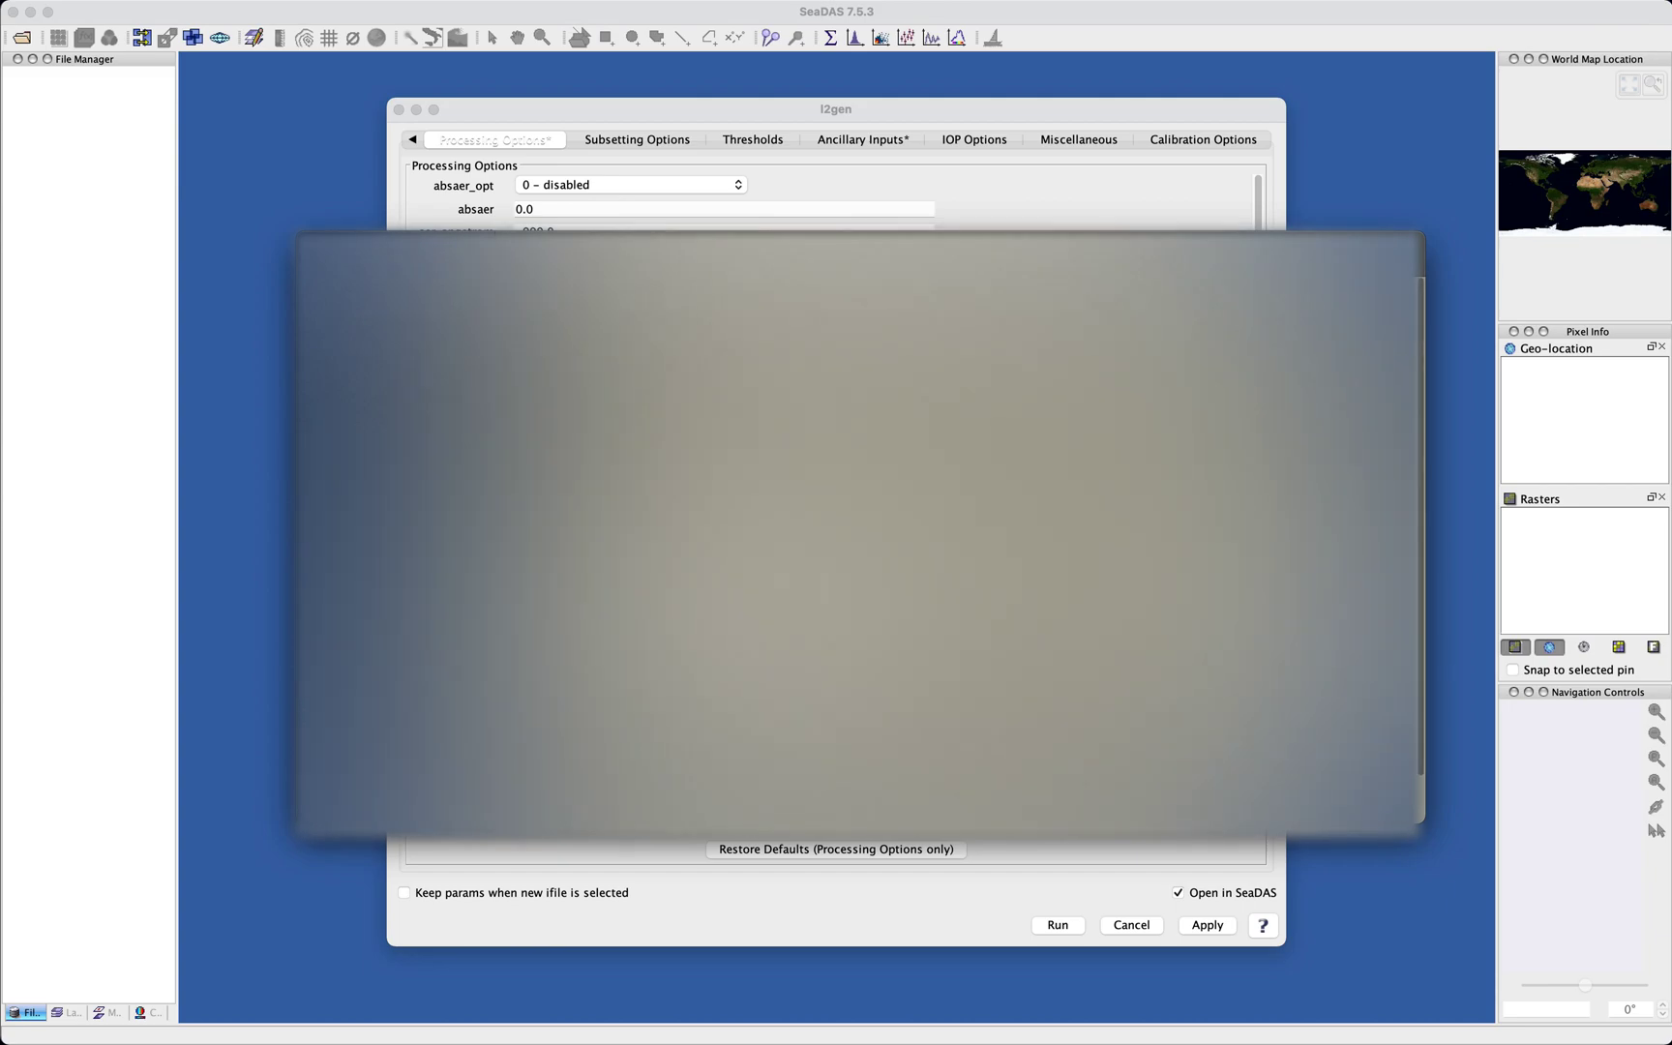
- Copy msl12_filter.dat from the viirs share folder into the VIIRS-example folder
click(987, 254)
scroll(859, 534, down, 10)
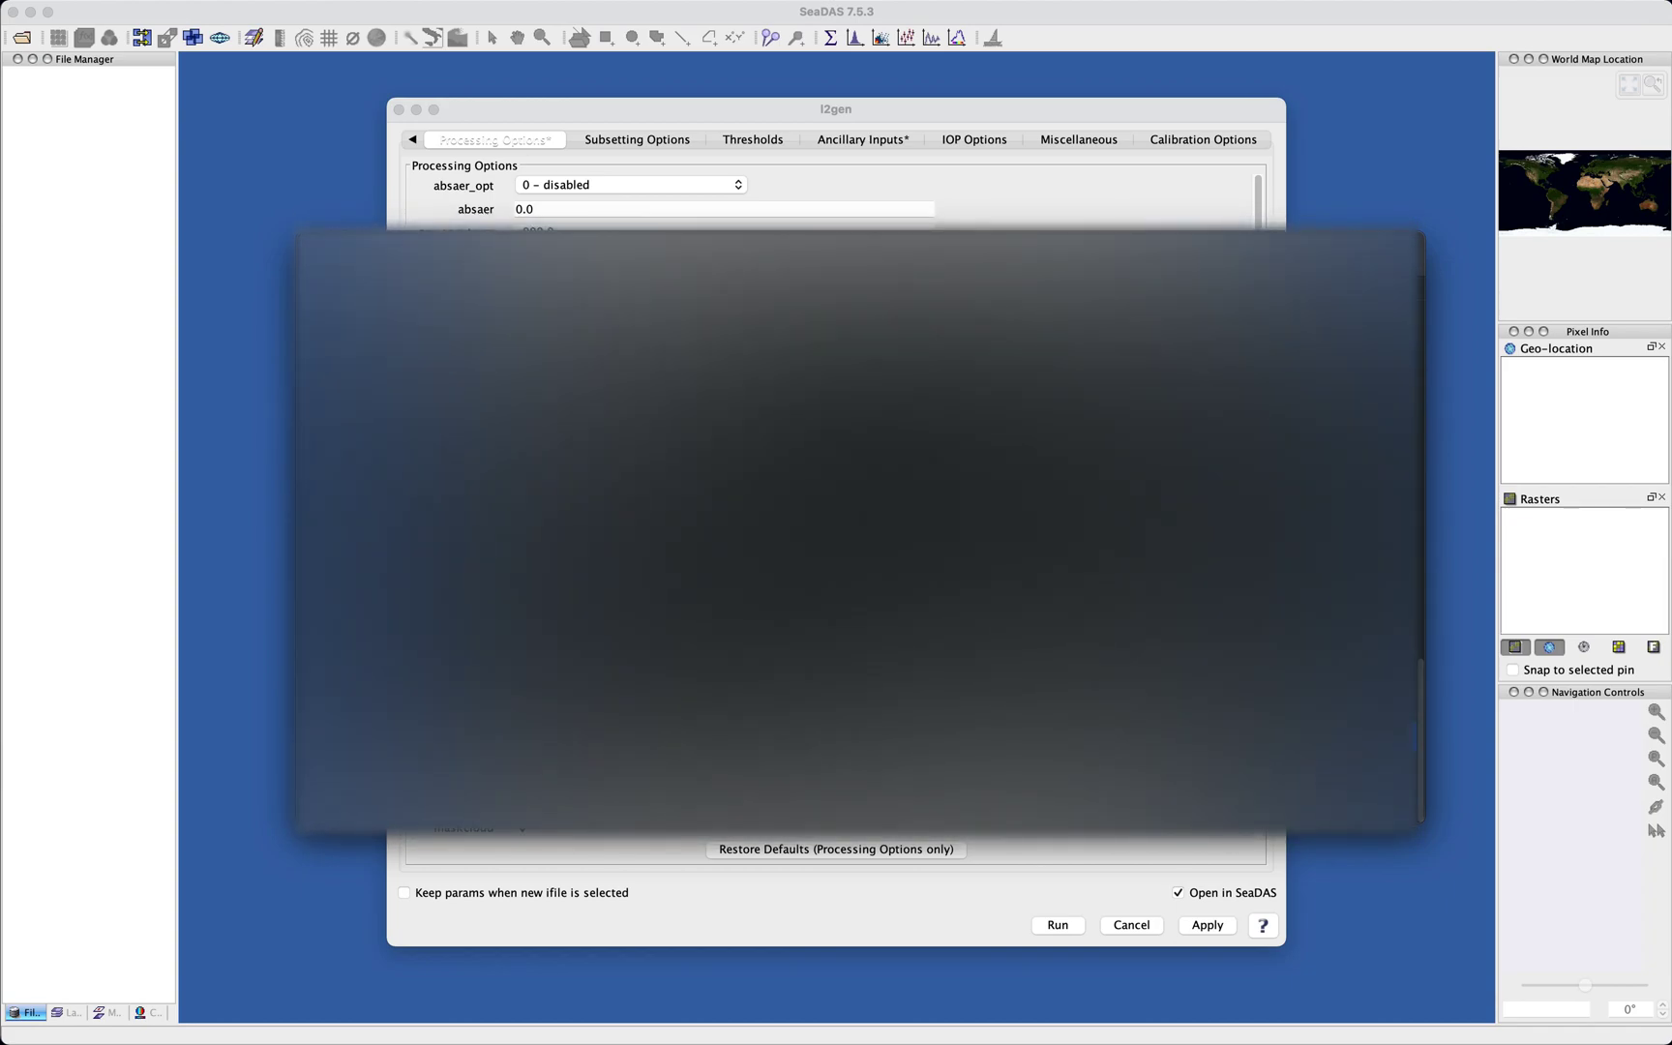
right_click(615, 735)
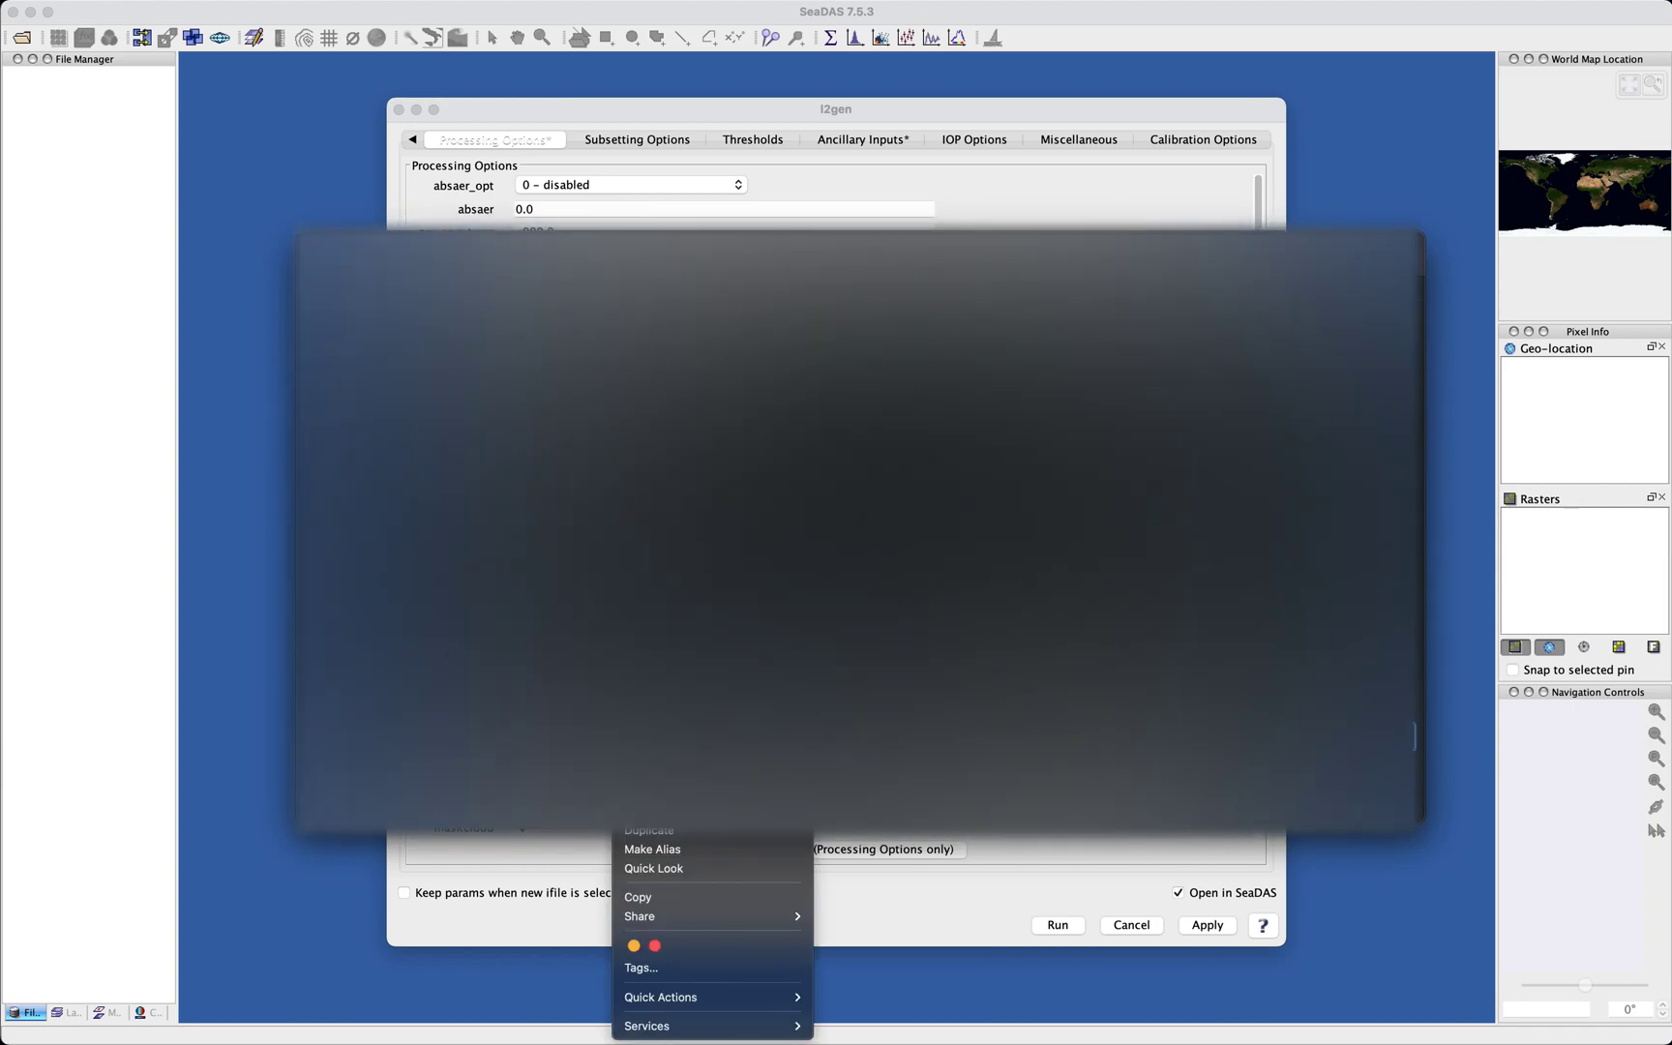
click(678, 896)
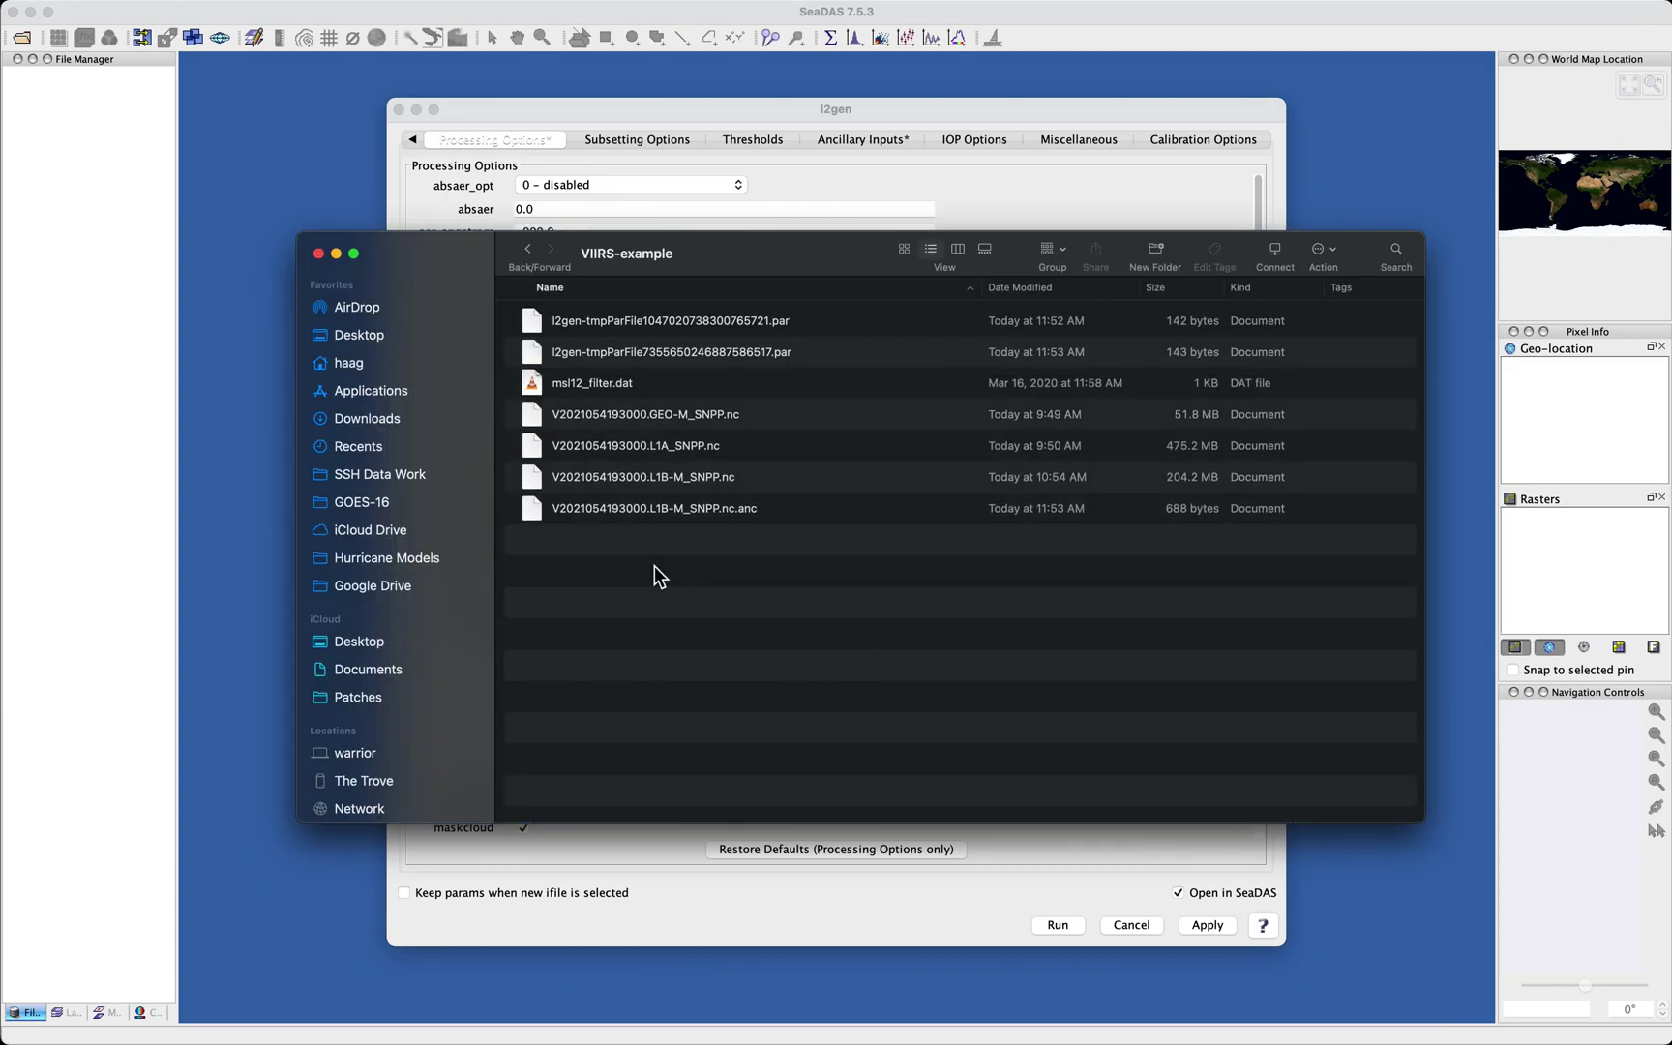
- Open the copied msl12_filter.dat in TextEdit and enlarge its window to view the whole file
right_click(532, 395)
mouse_move(609, 418)
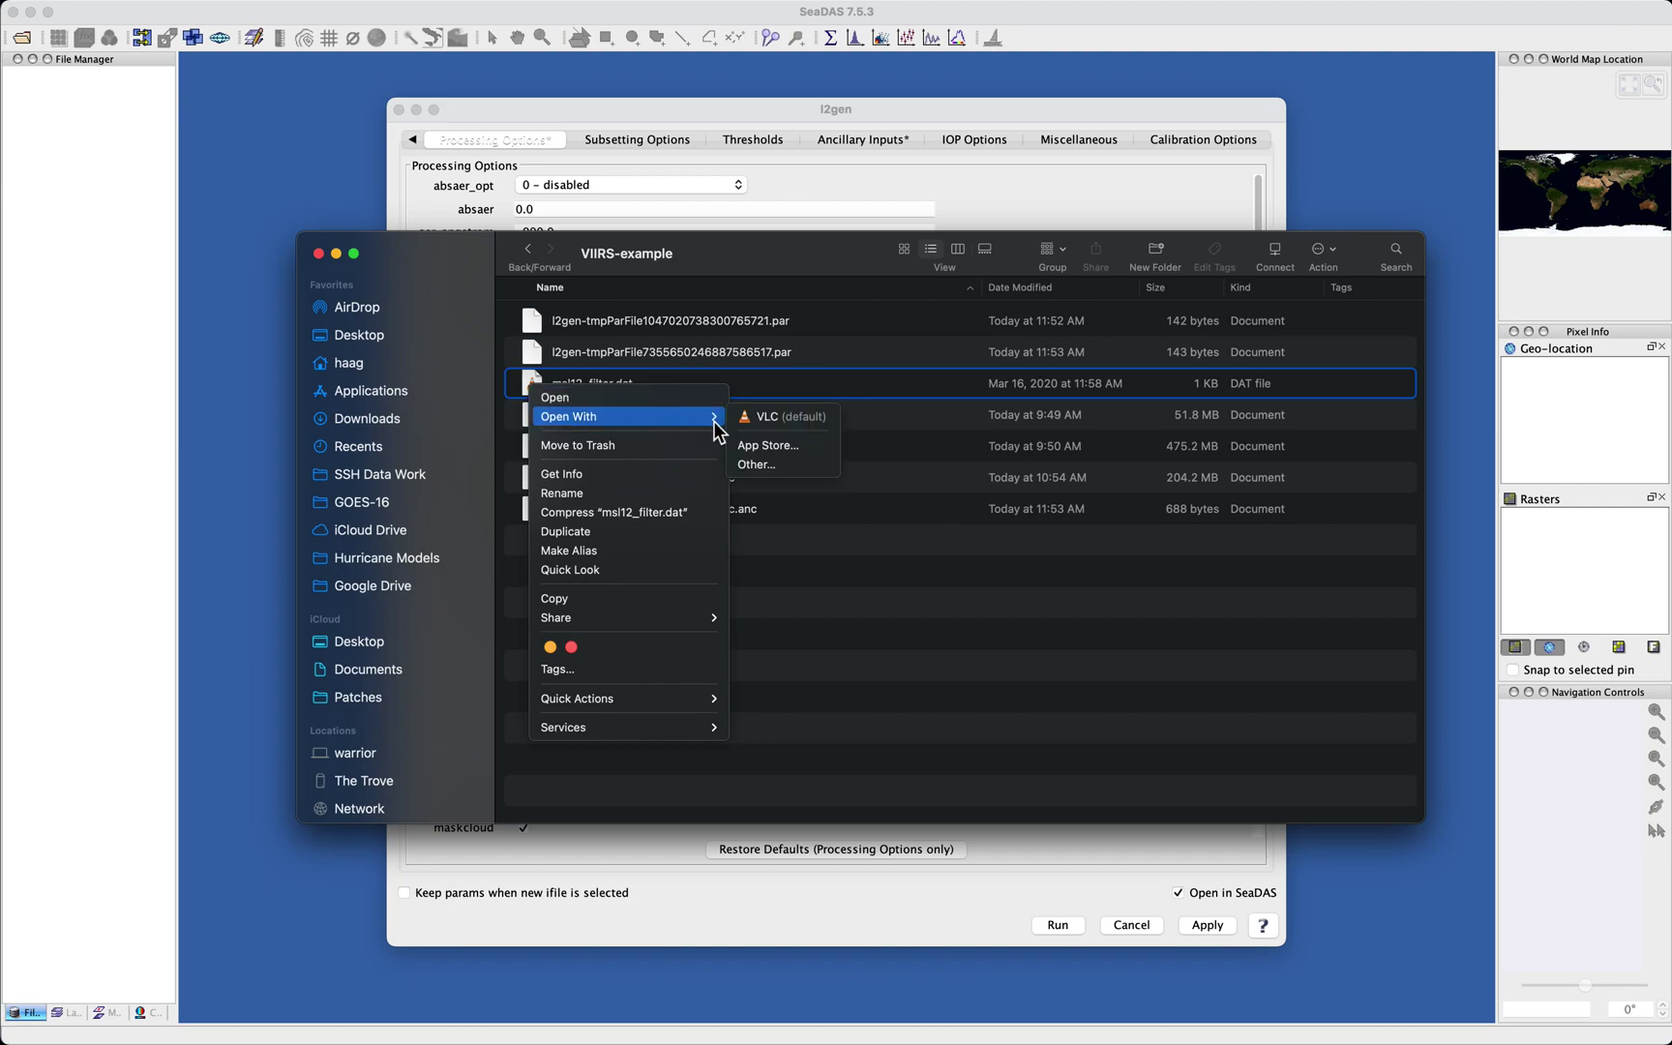
click(759, 464)
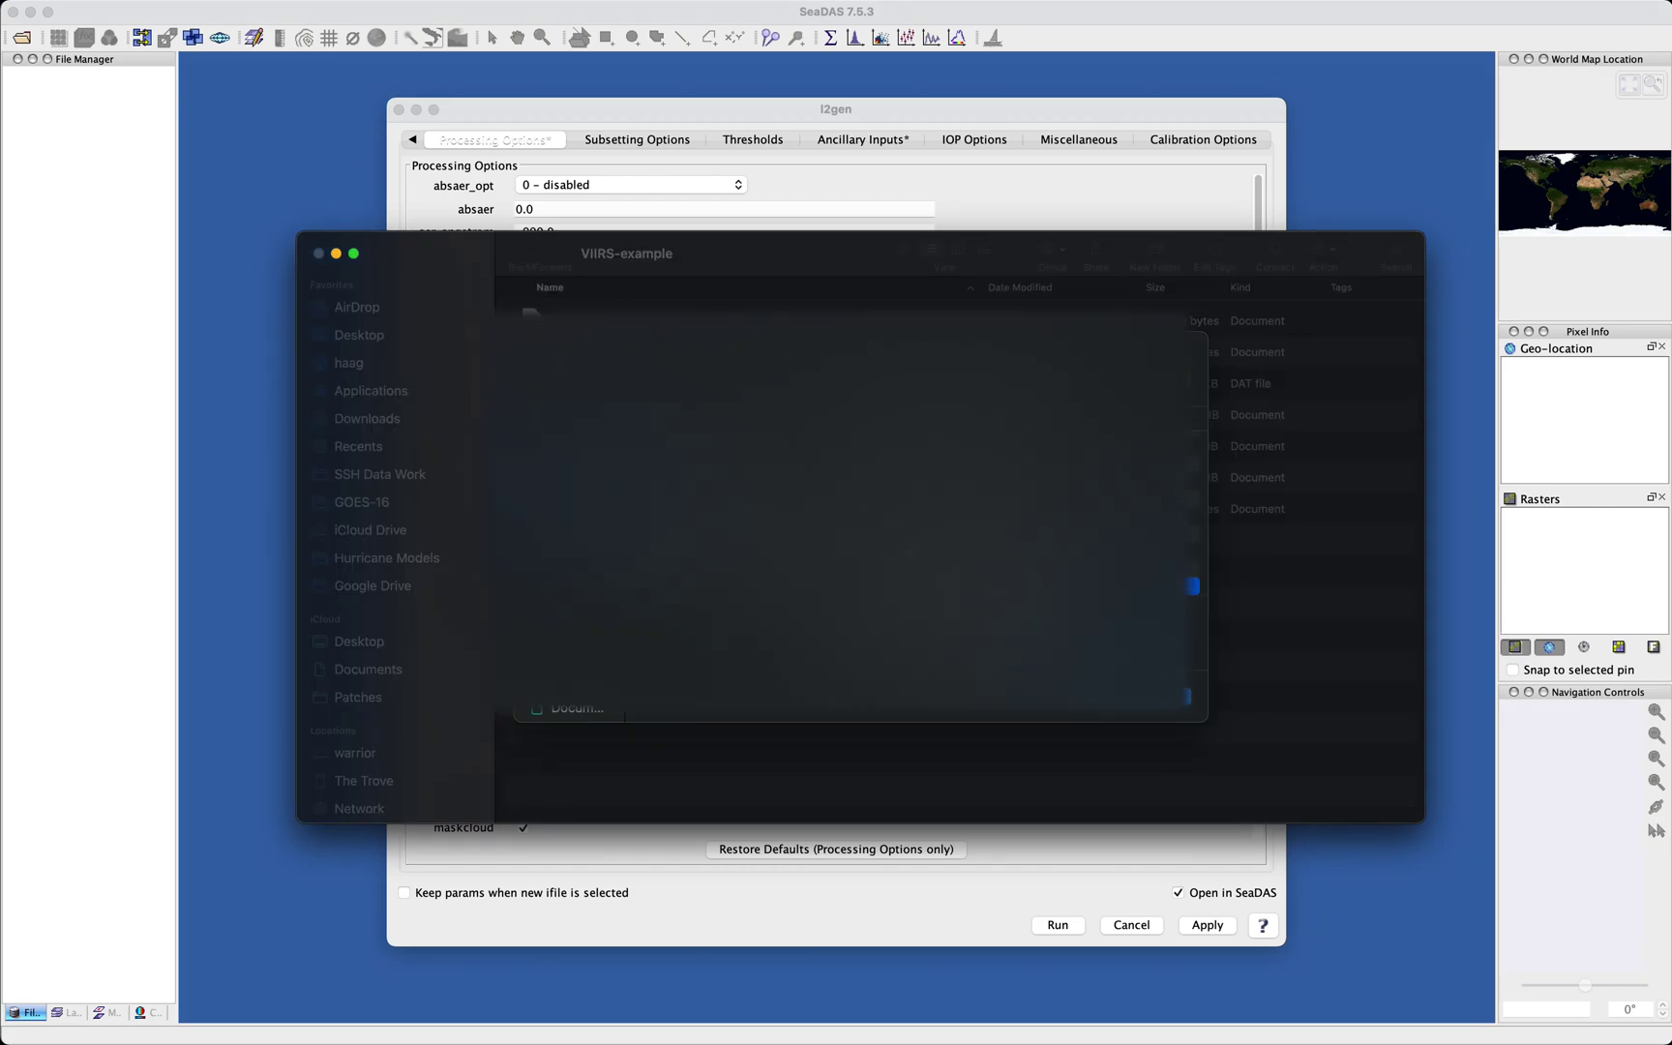
key(Return)
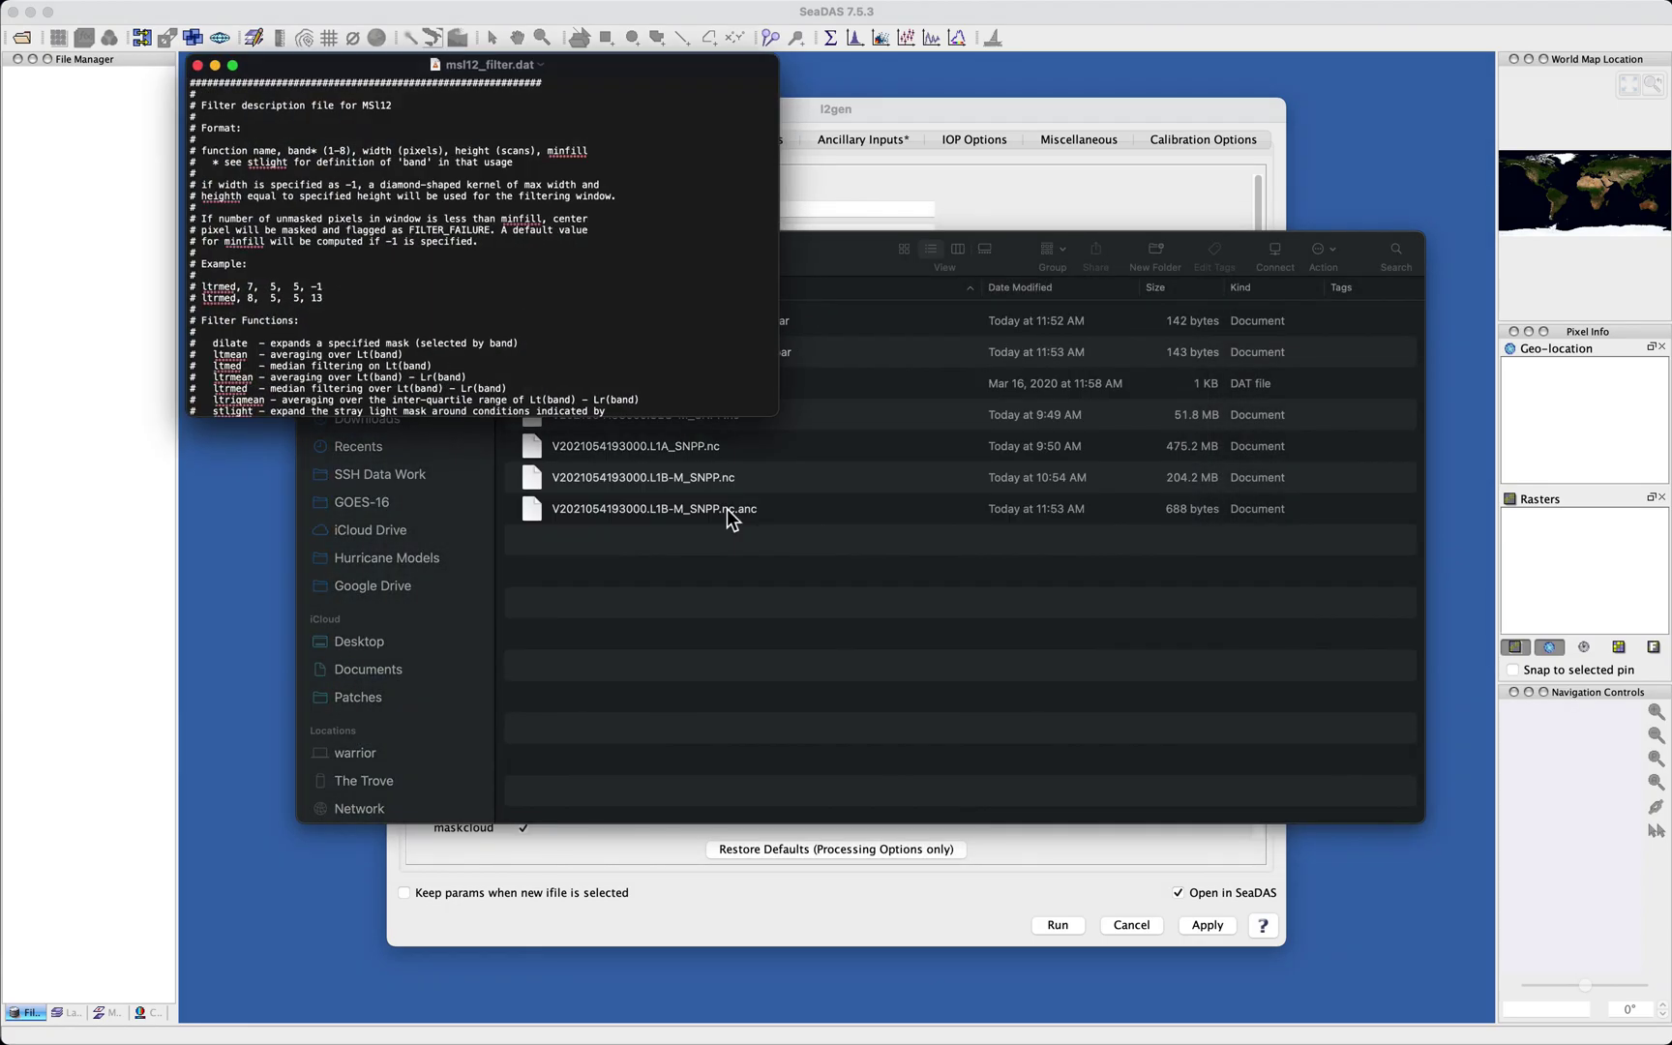
scroll(531, 264, down, 3)
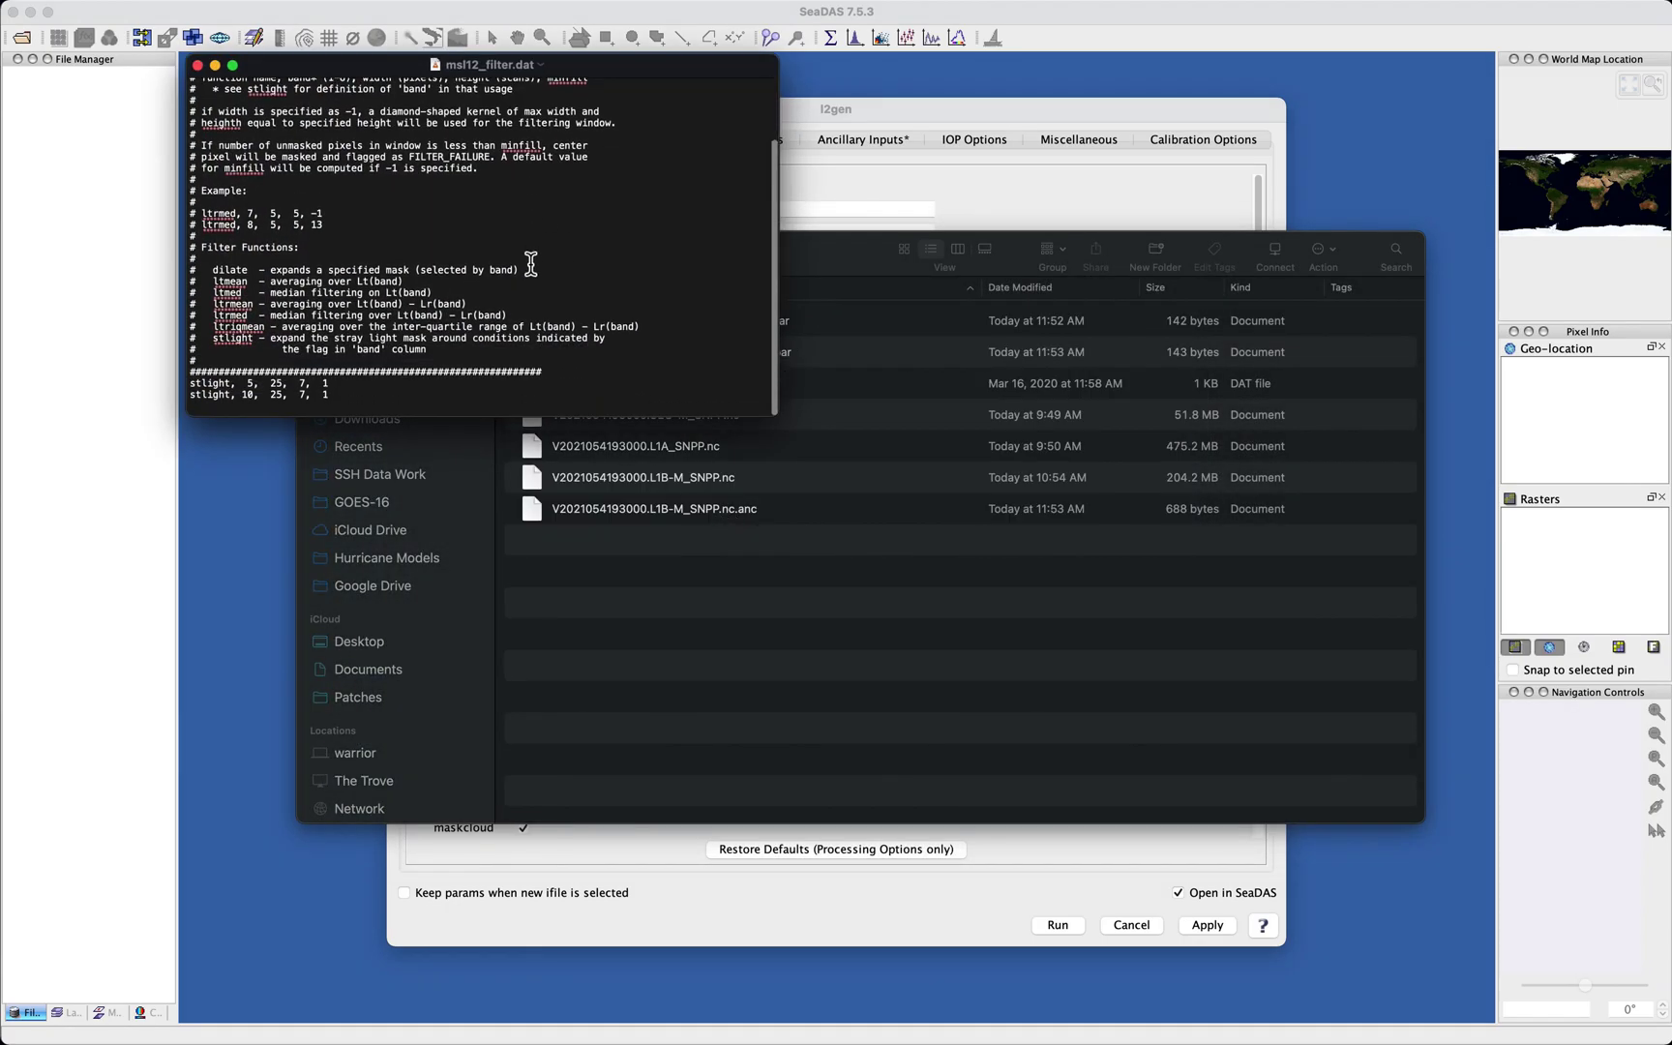
drag(778, 418, 927, 627)
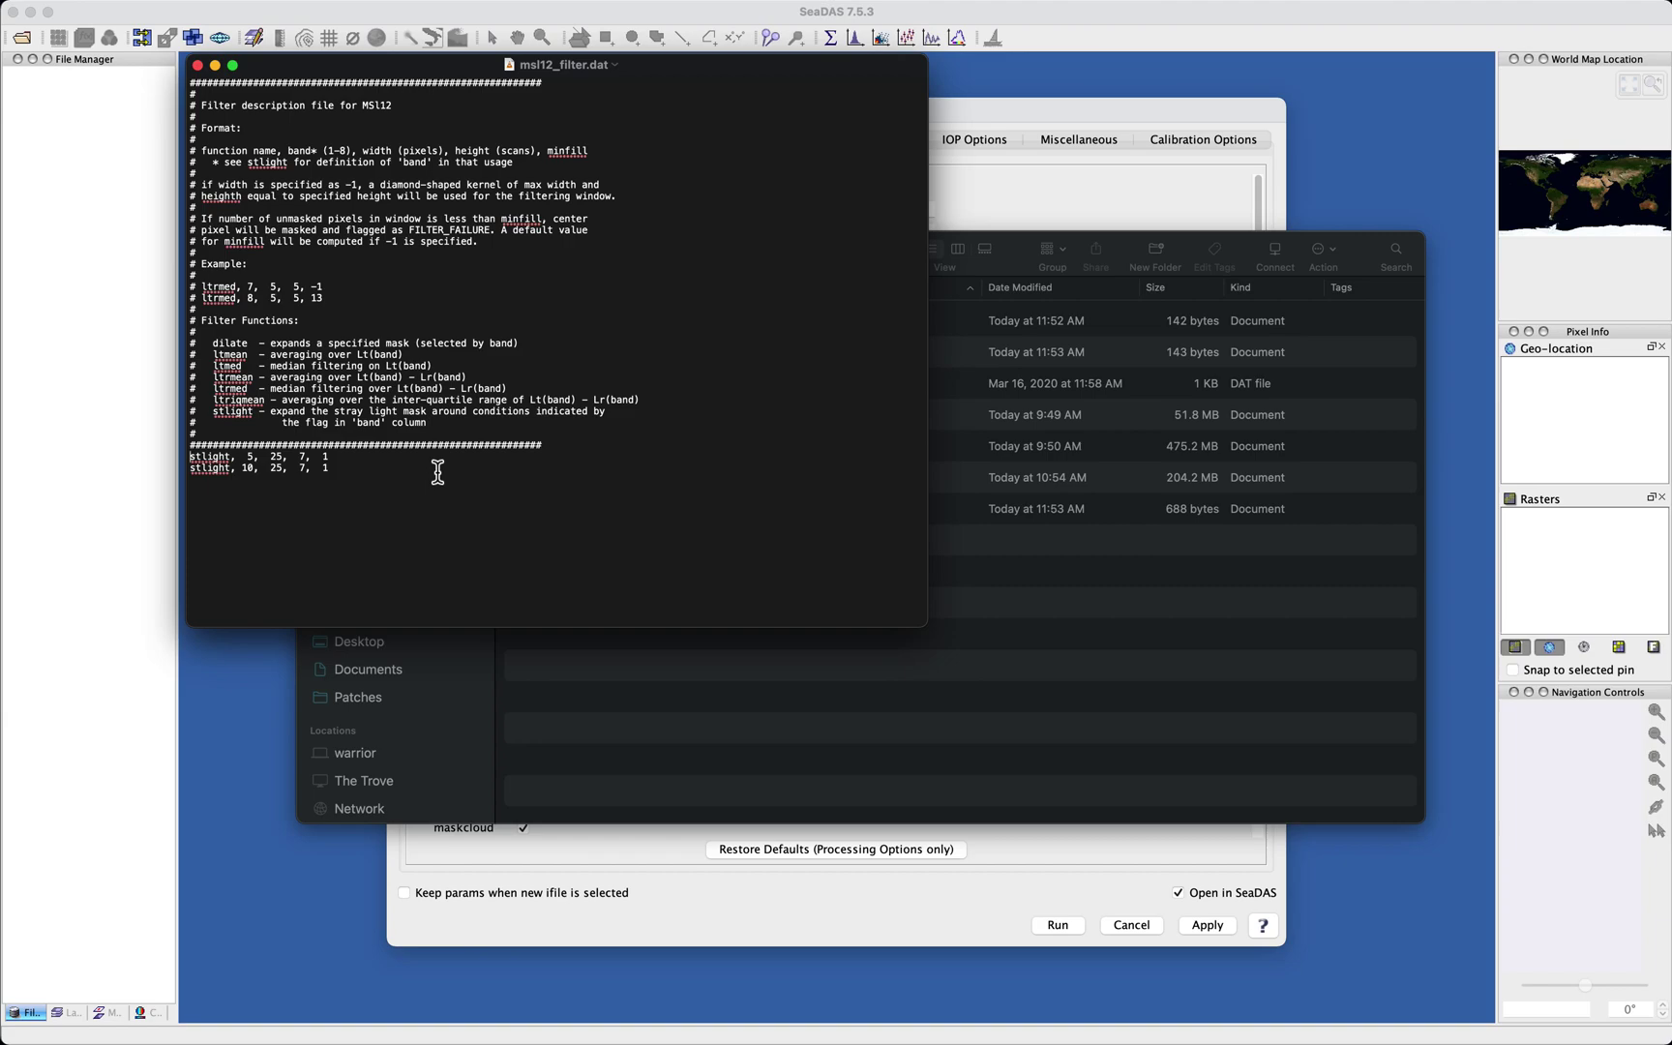
- Comment out both stlight lines at the end of msl12_filter.dat with a leading #
text(#)
key(Down)
key(Left)
text(#)
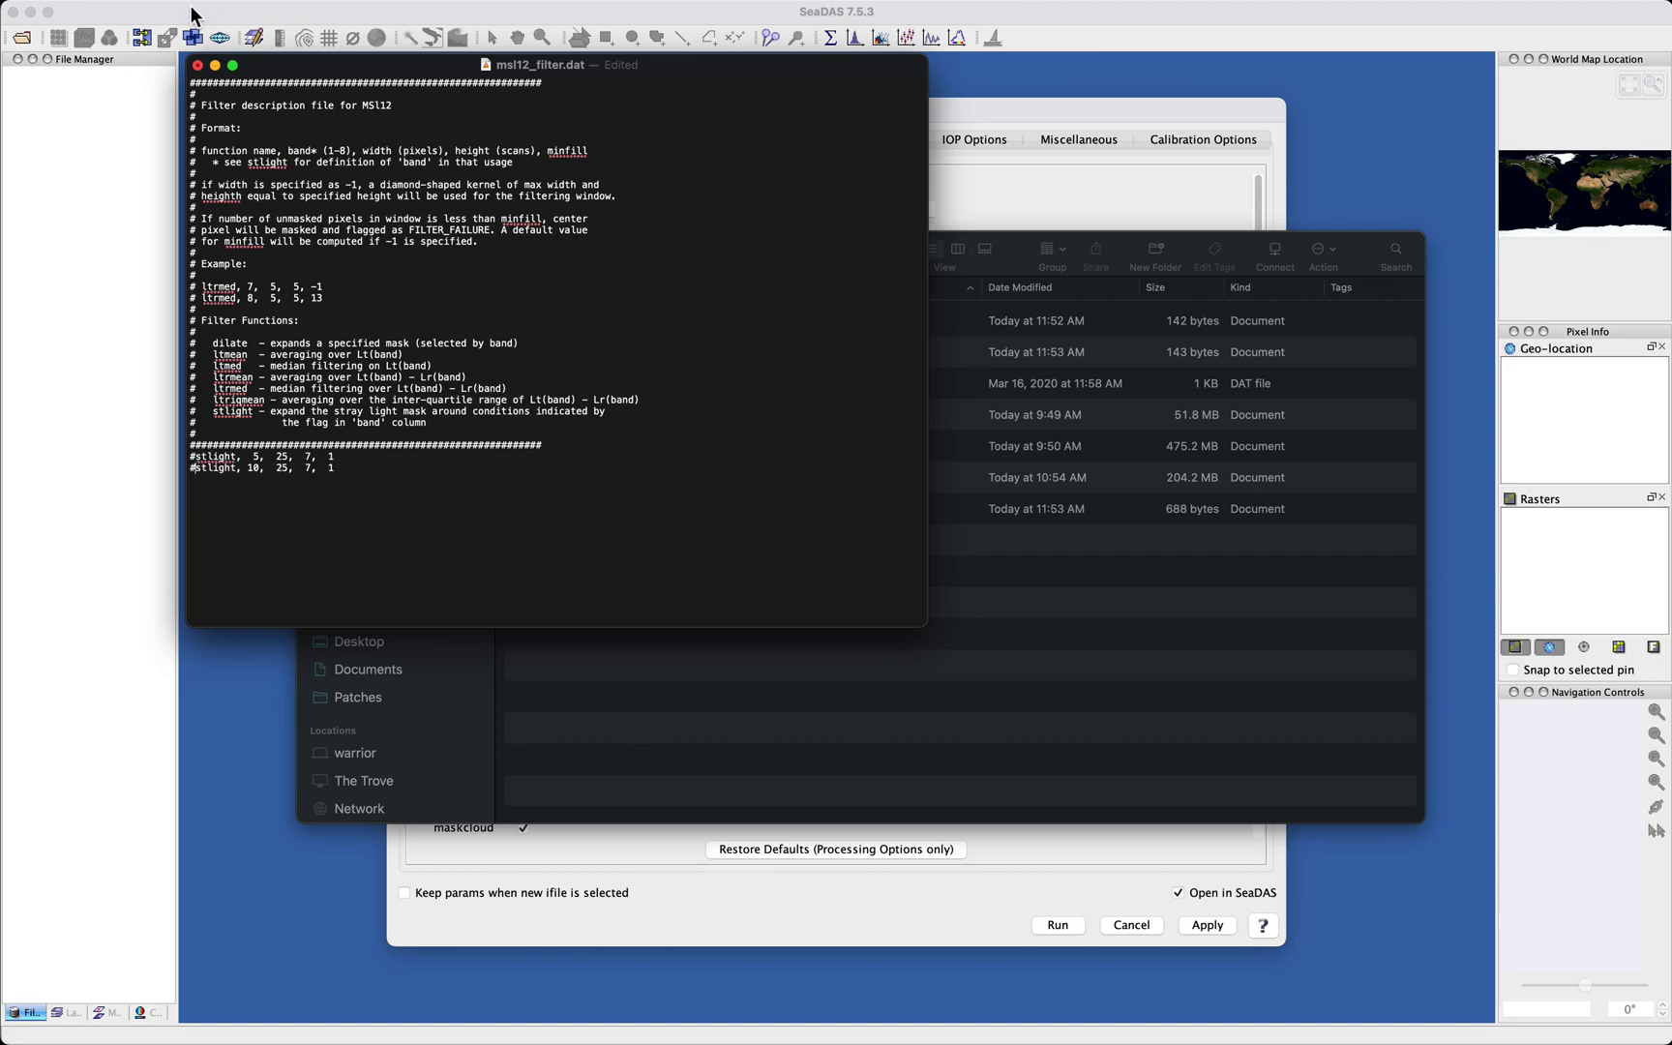
- Save the edited msl12_filter.dat and quit TextEdit
click(122, 10)
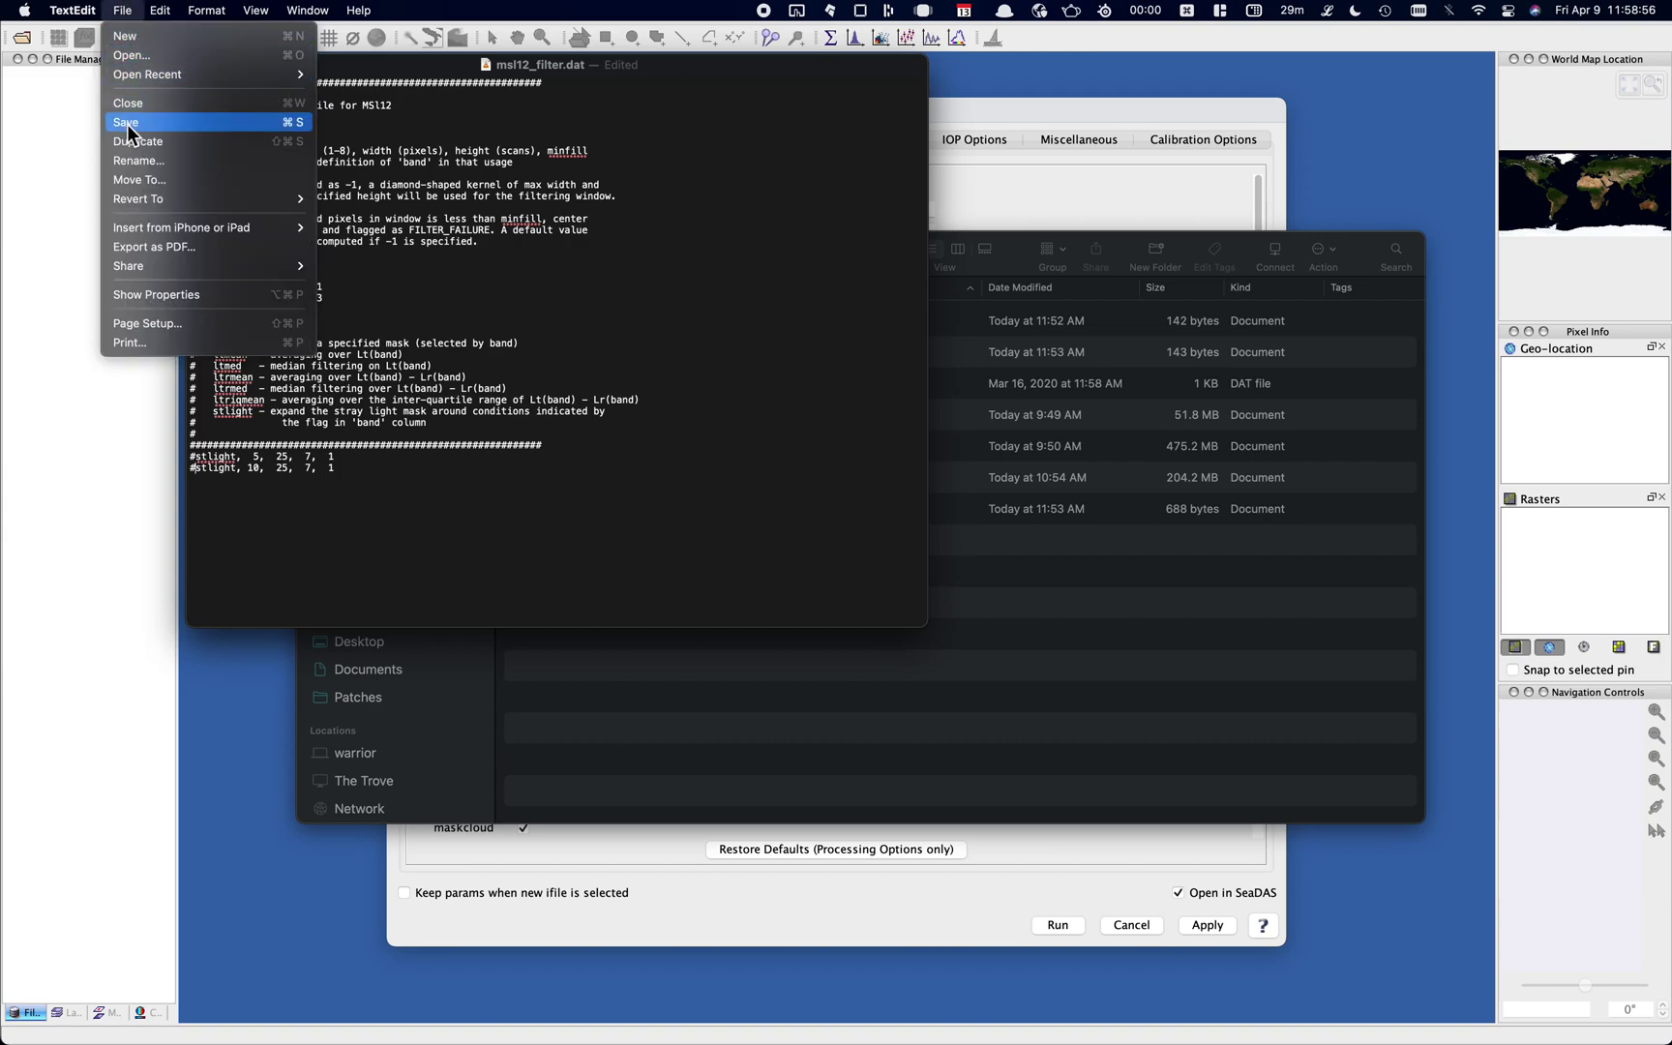
click(127, 121)
click(79, 11)
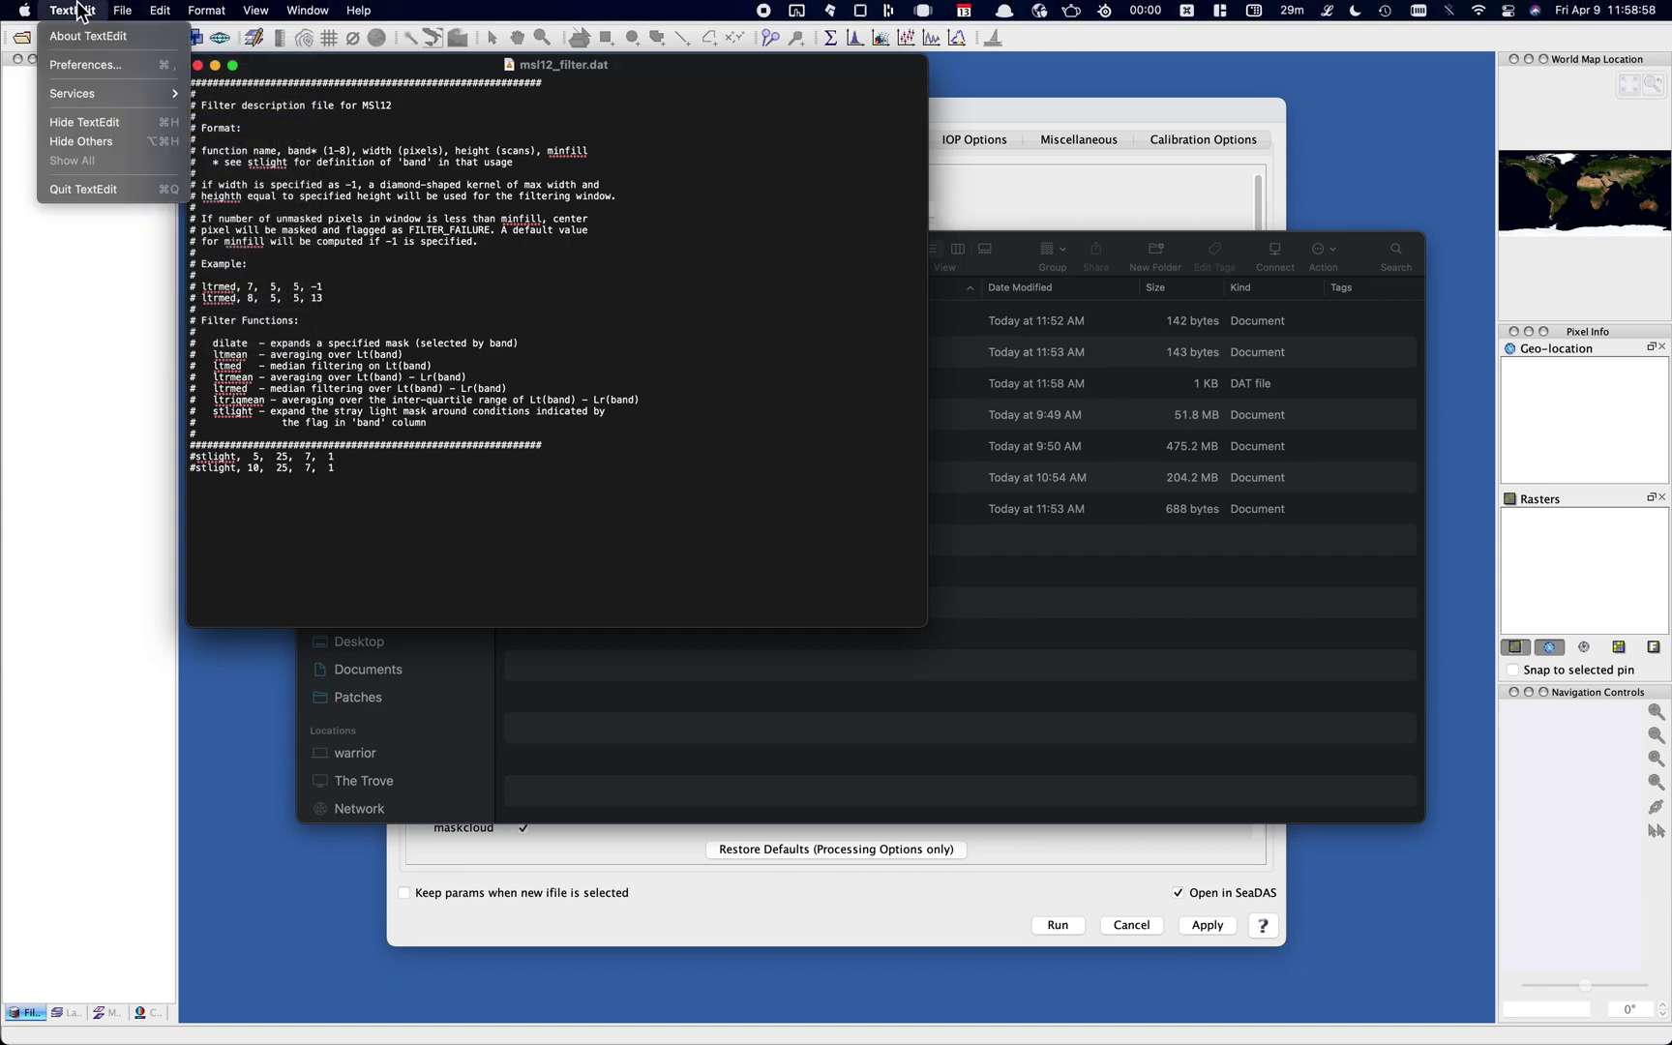
click(74, 190)
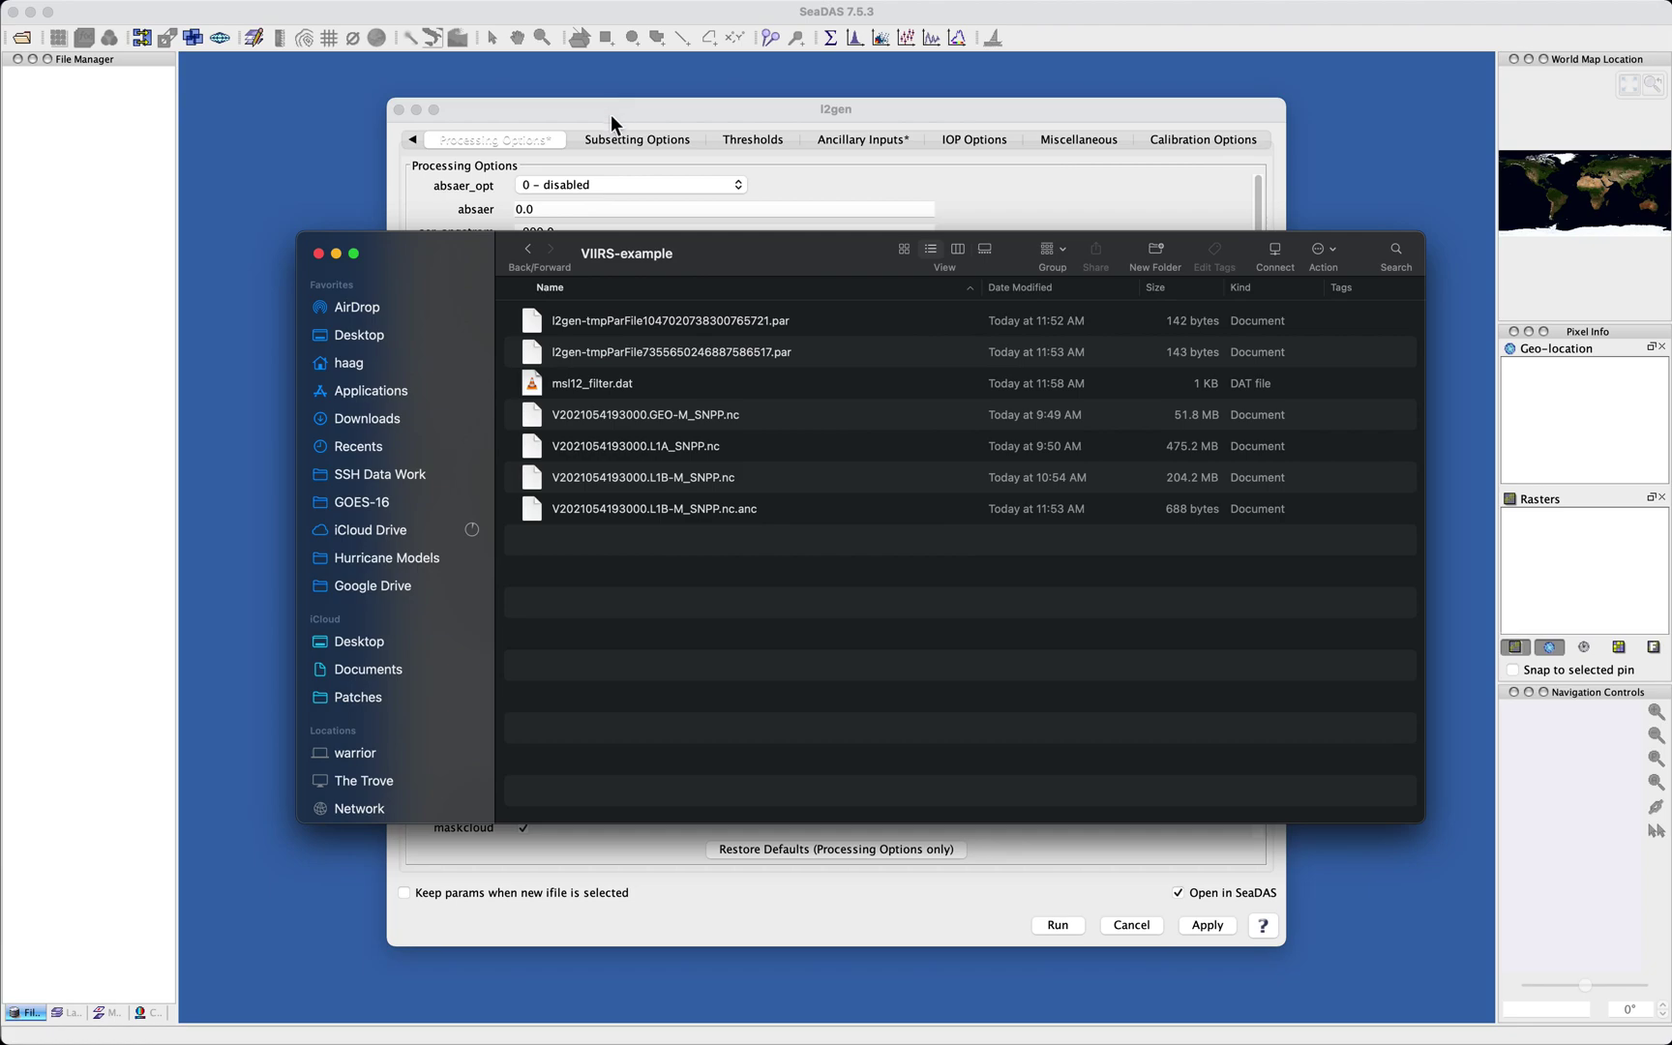
- Return to the l2gen window in SeaDAS and set filter_file to msl12_filter.dat in the VIIRS-example folder
click(609, 114)
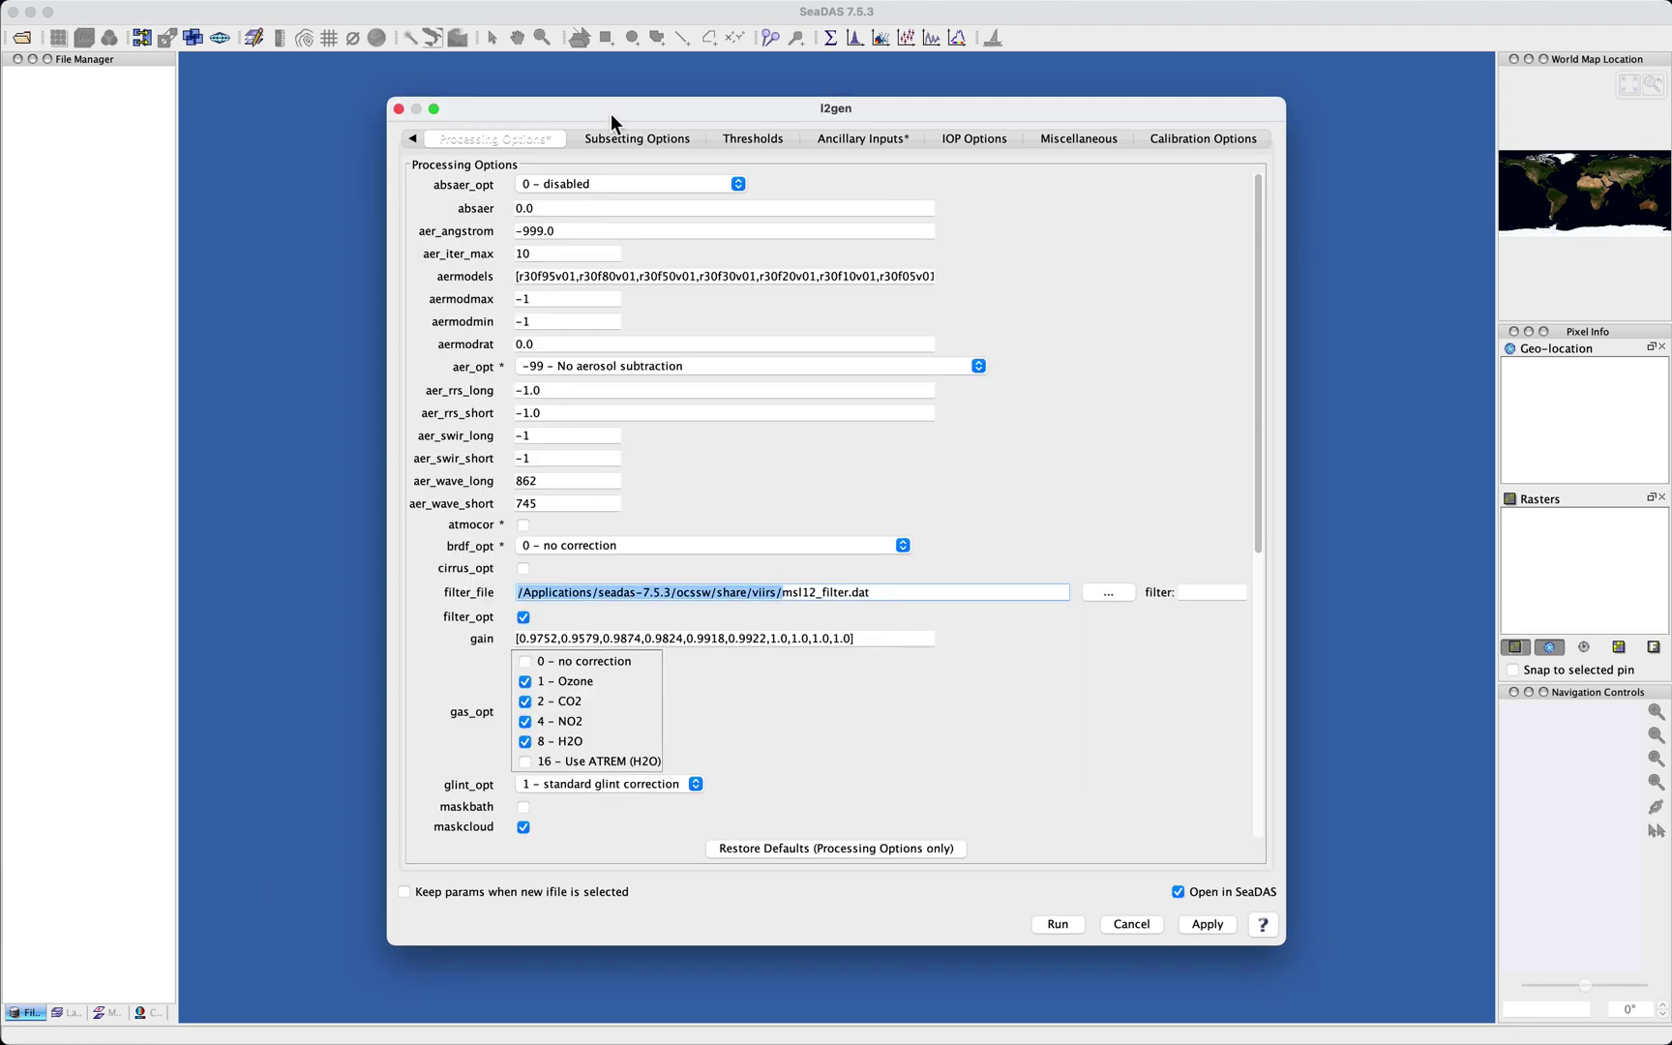
click(779, 593)
click(1109, 593)
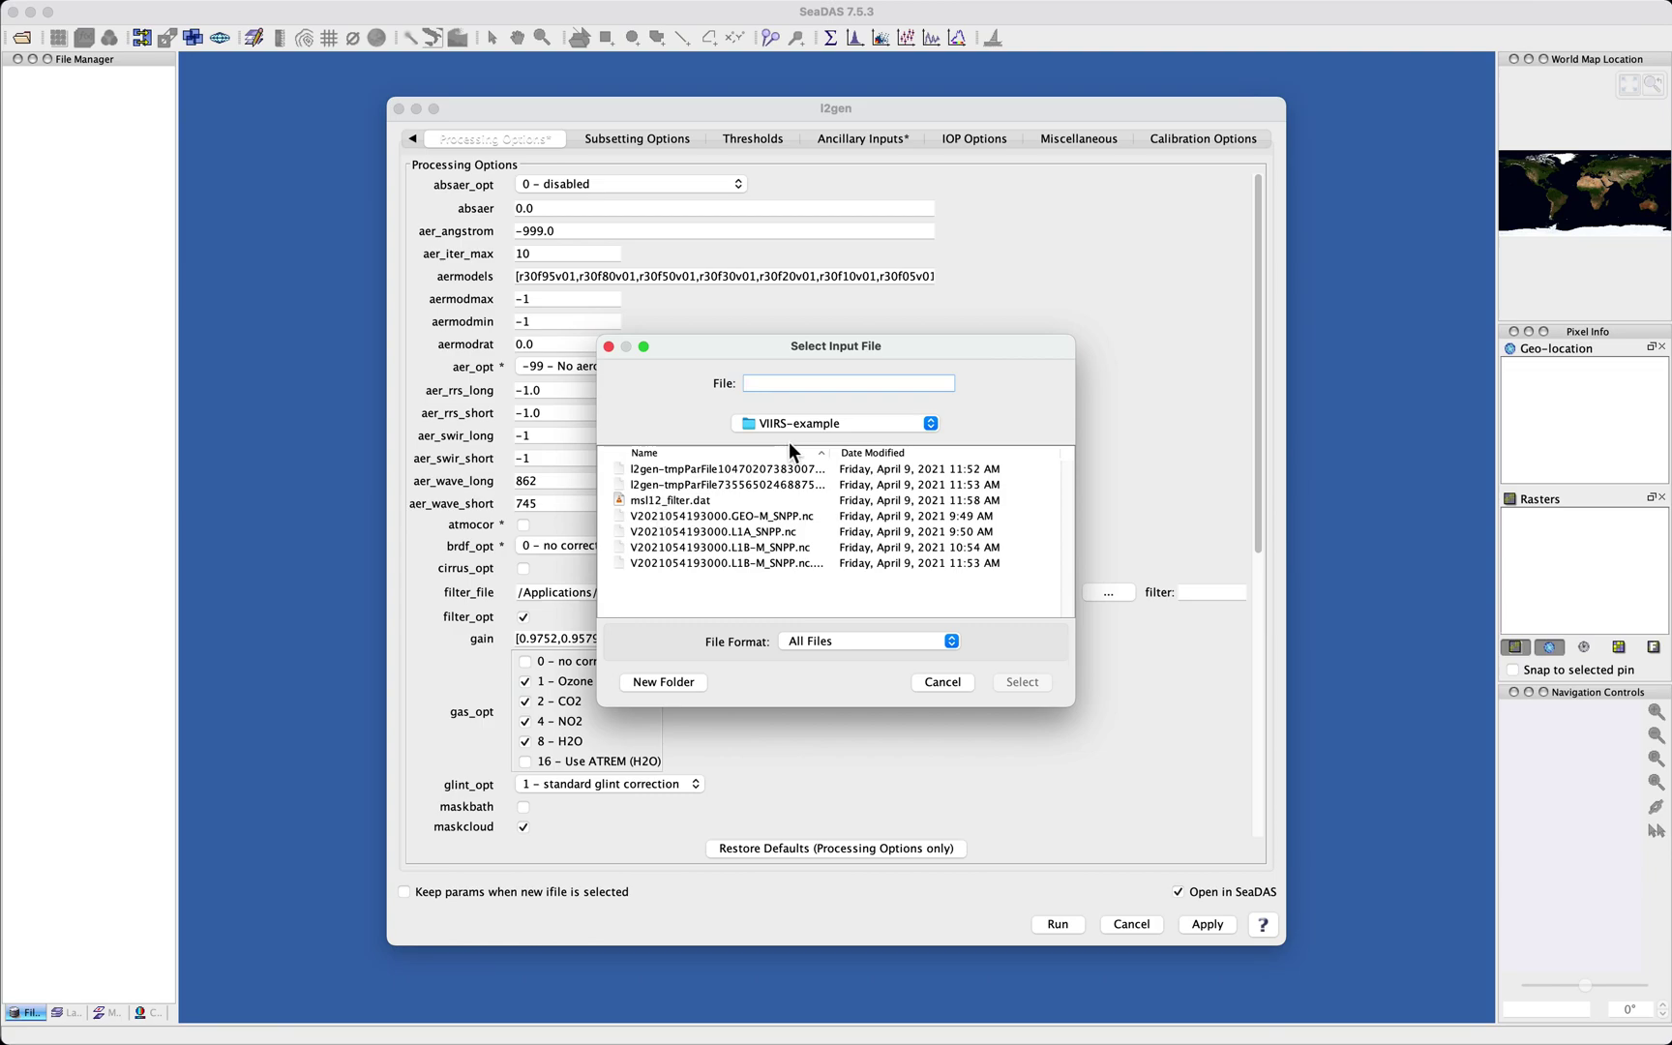
click(653, 498)
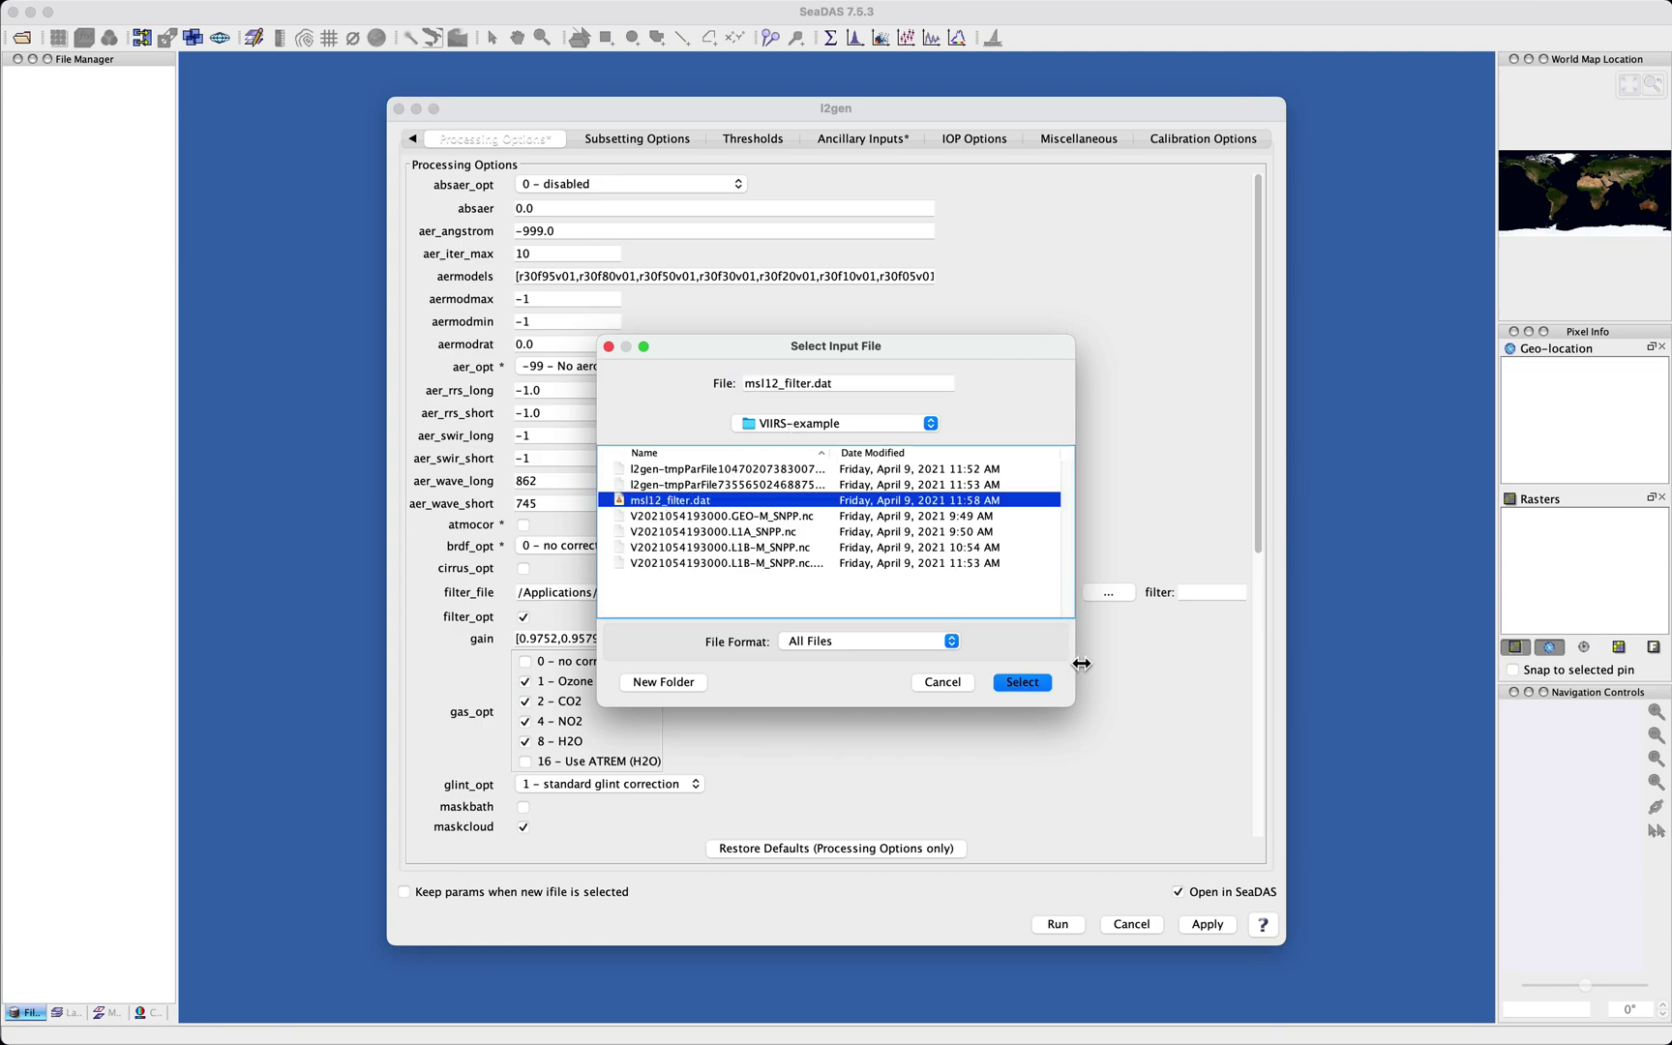
click(1018, 686)
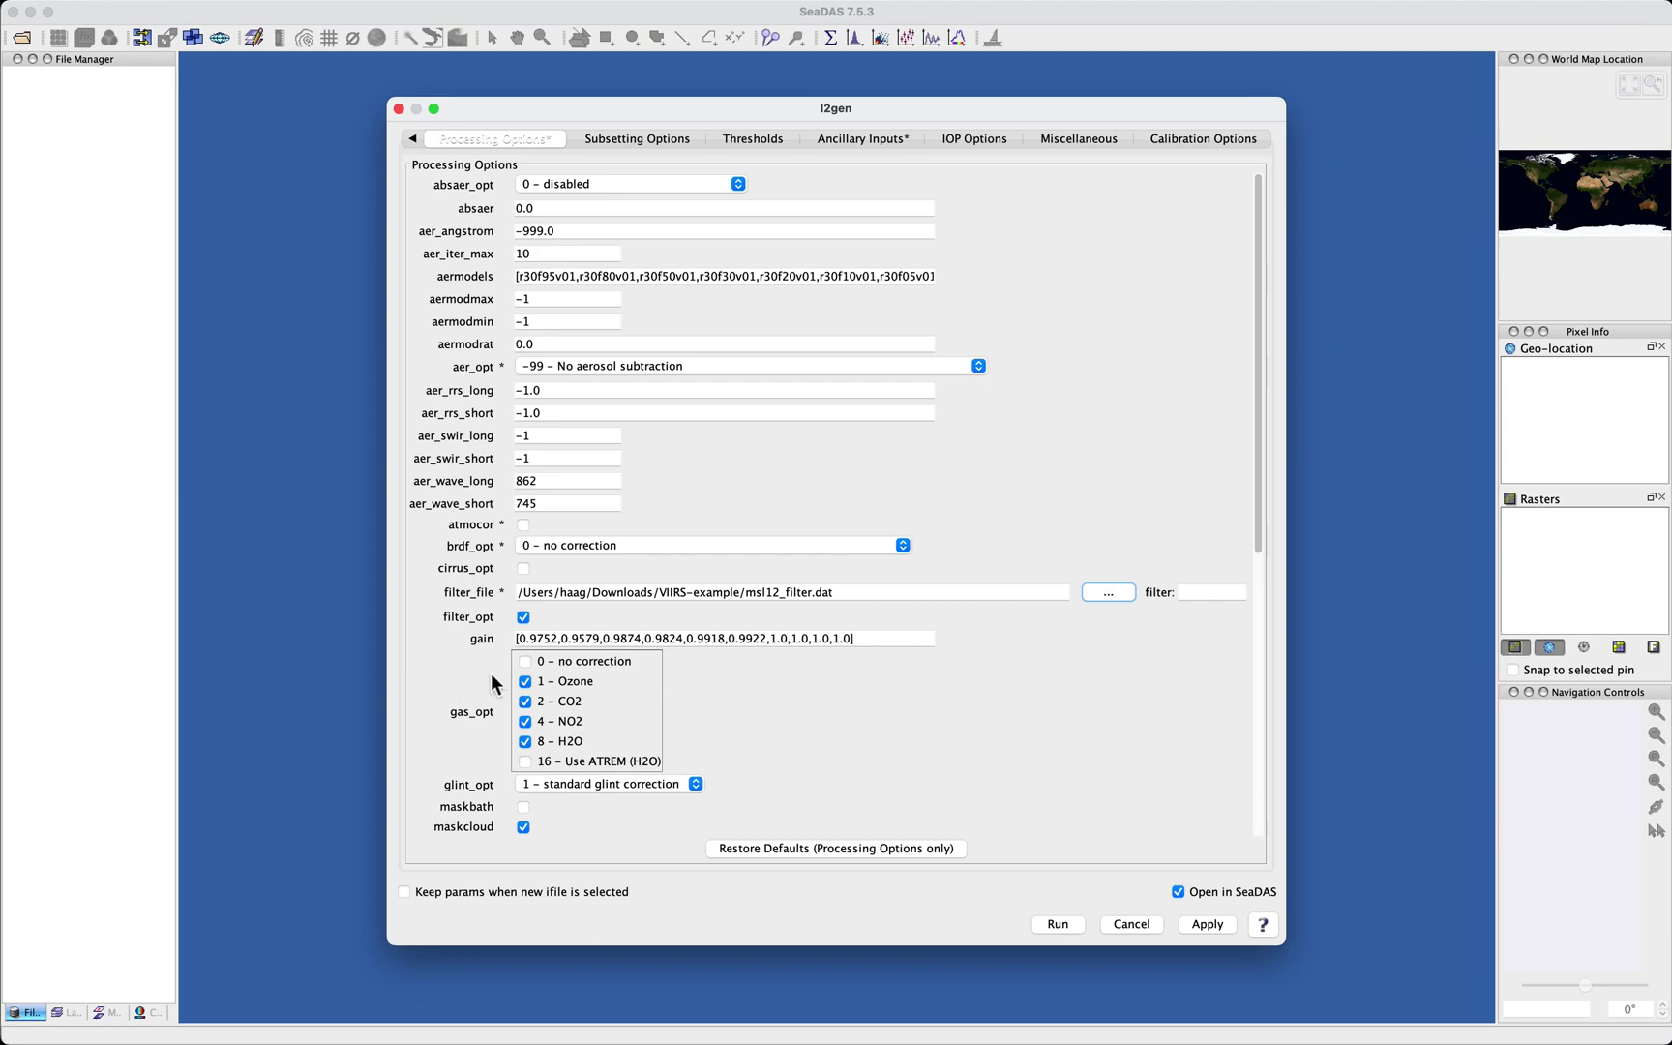
- Set the gaseous correction gas_opt to 0 - no correction
click(524, 662)
scroll(678, 742, down, 2)
scroll(679, 742, down, 5)
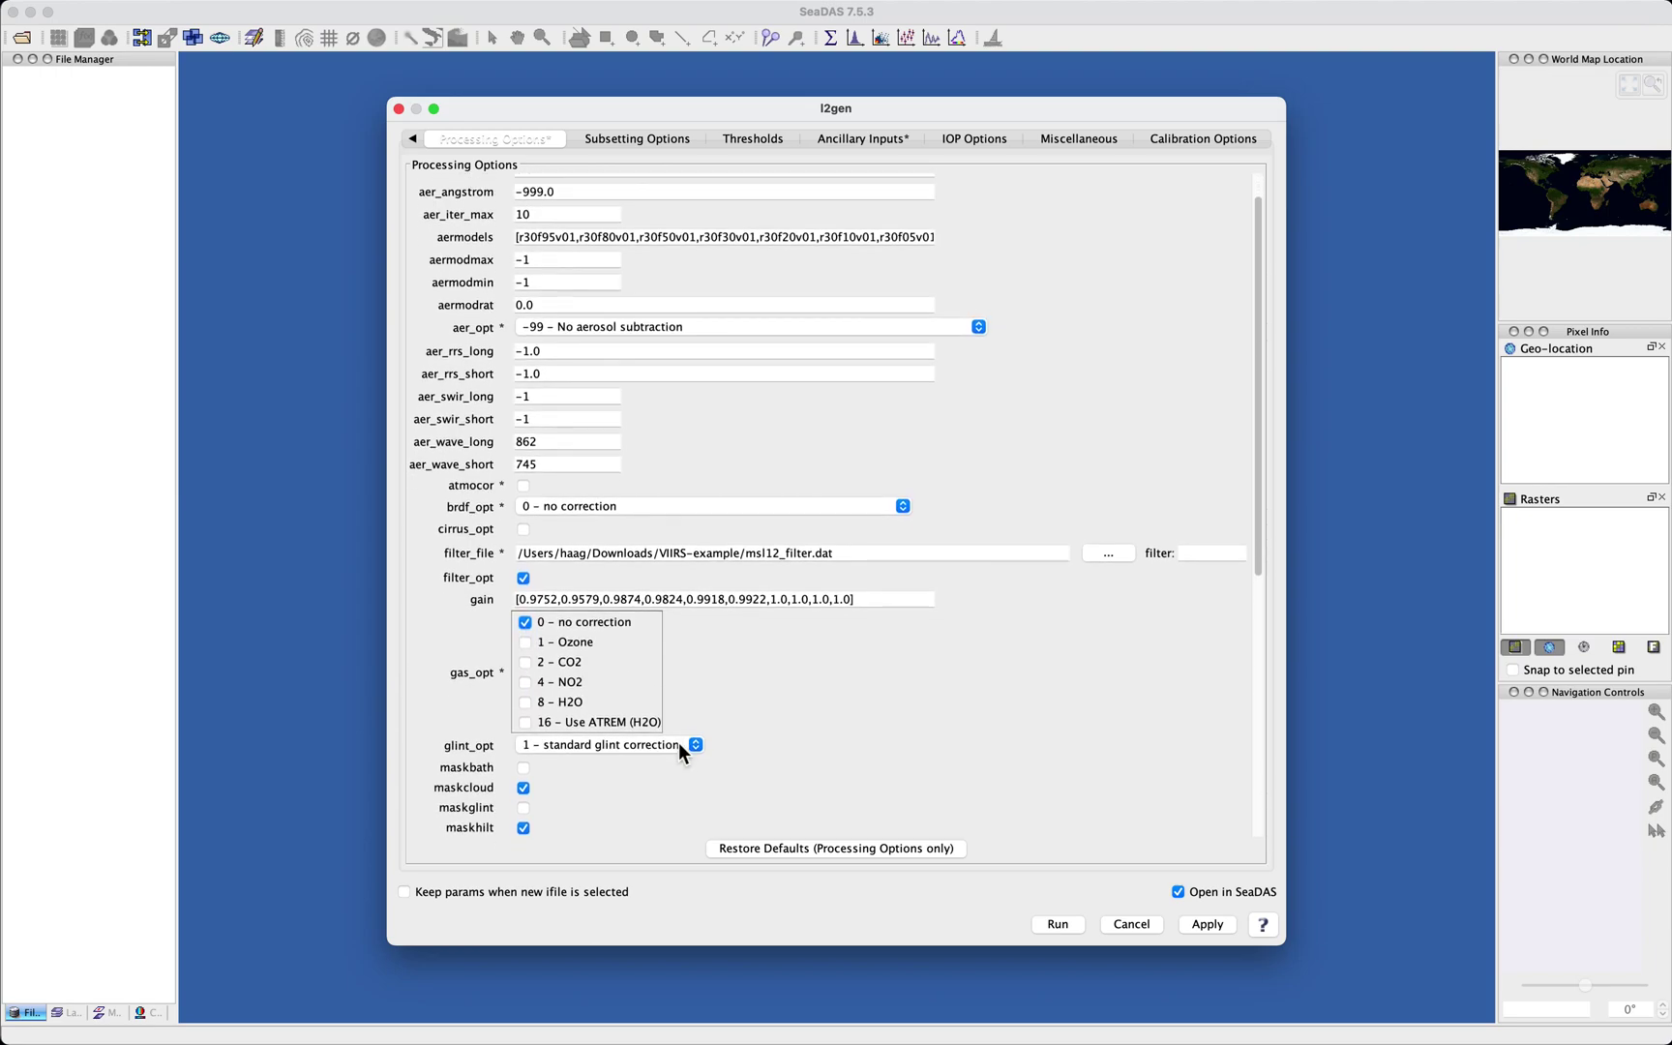
- Disable the maskcloud, maskhilt and maskland options in the processing options
scroll(678, 742, down, 4)
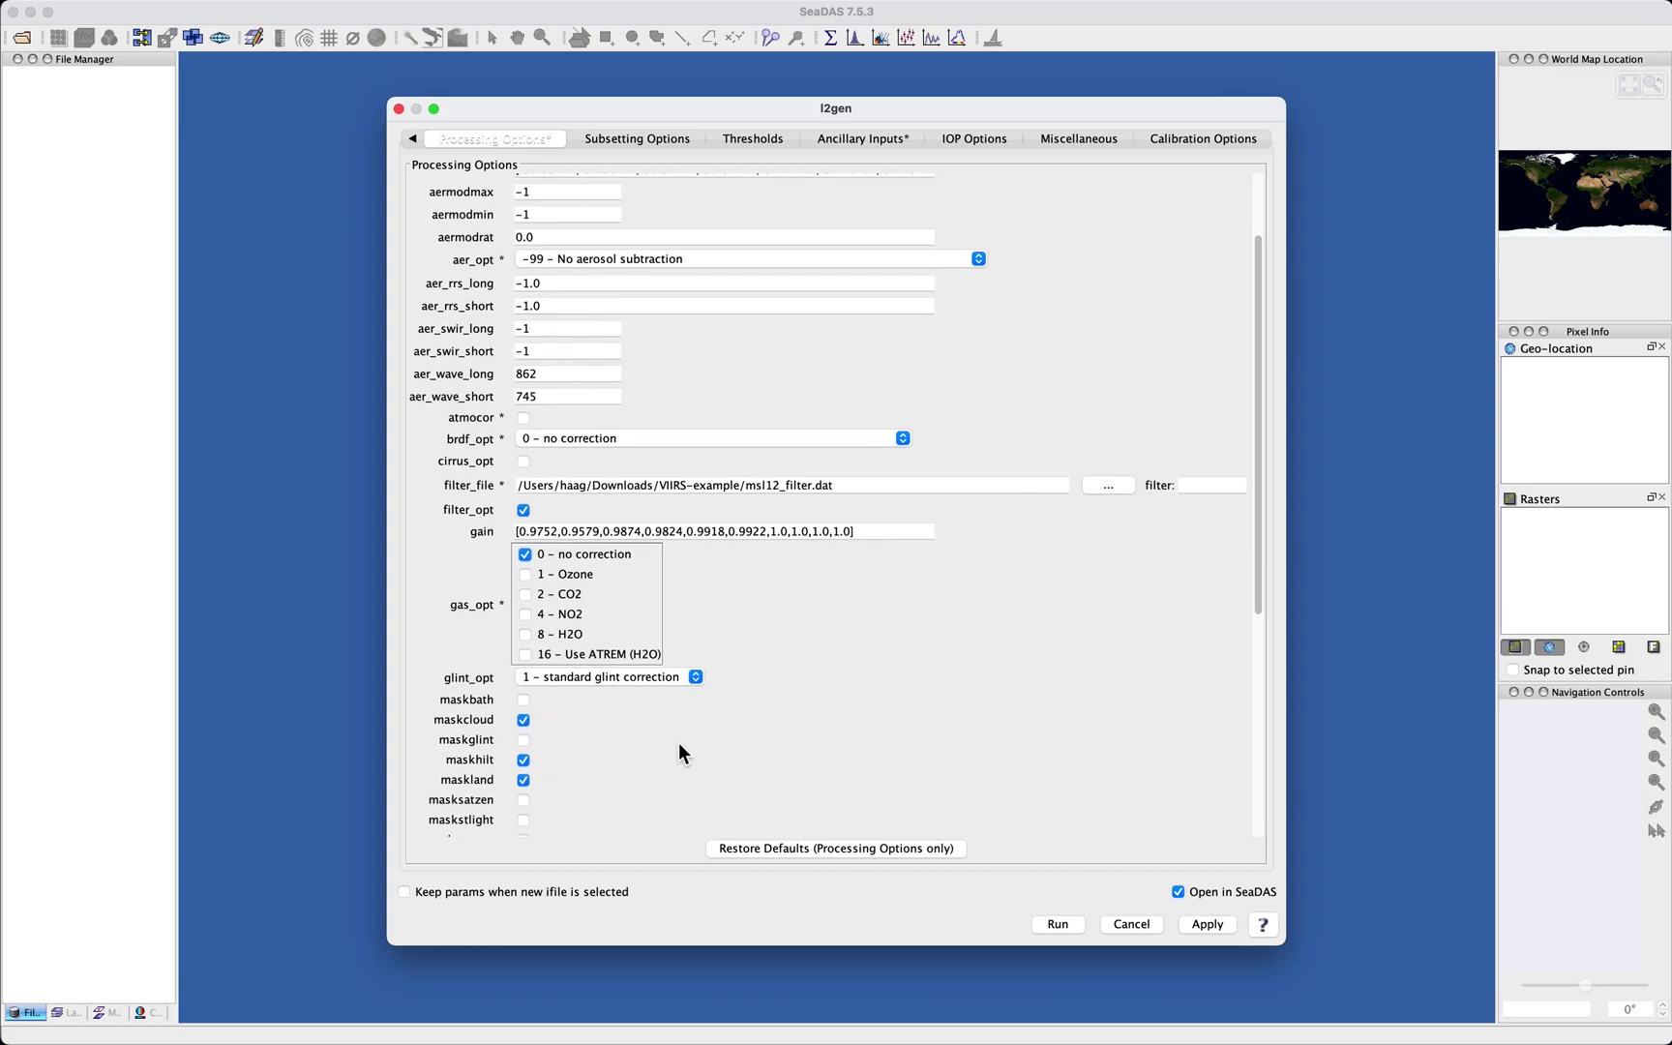
scroll(679, 742, down, 2)
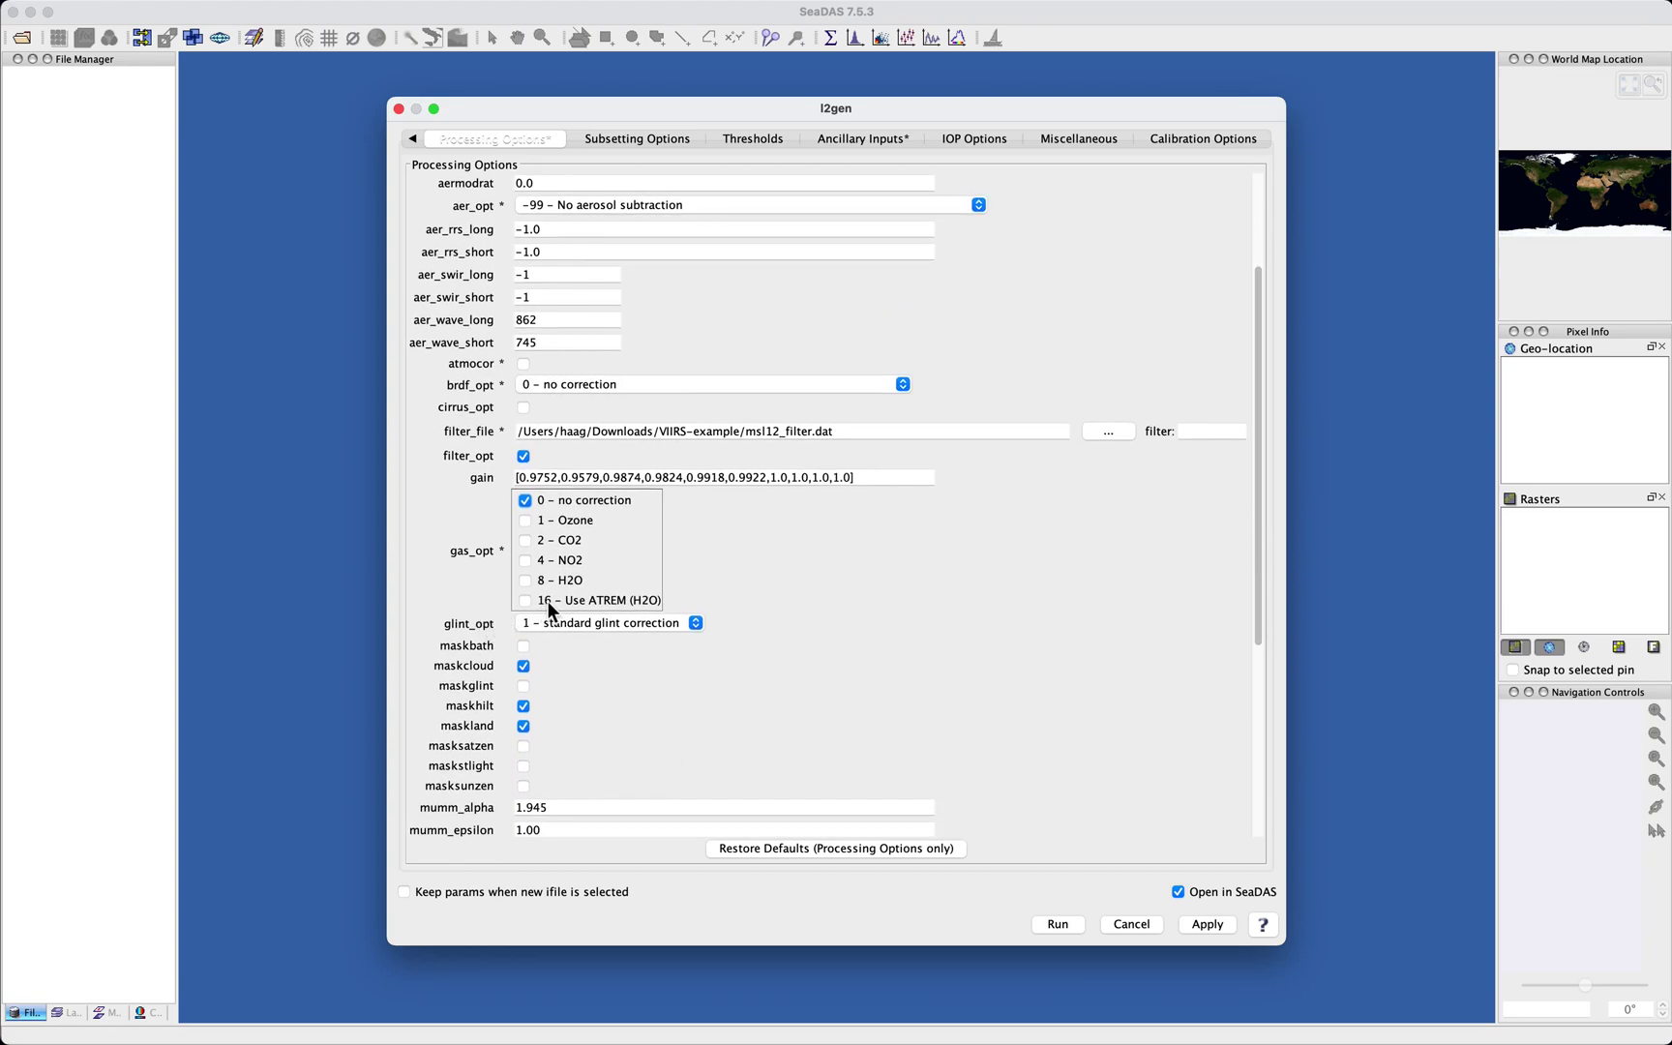
click(523, 668)
scroll(628, 731, down, 2)
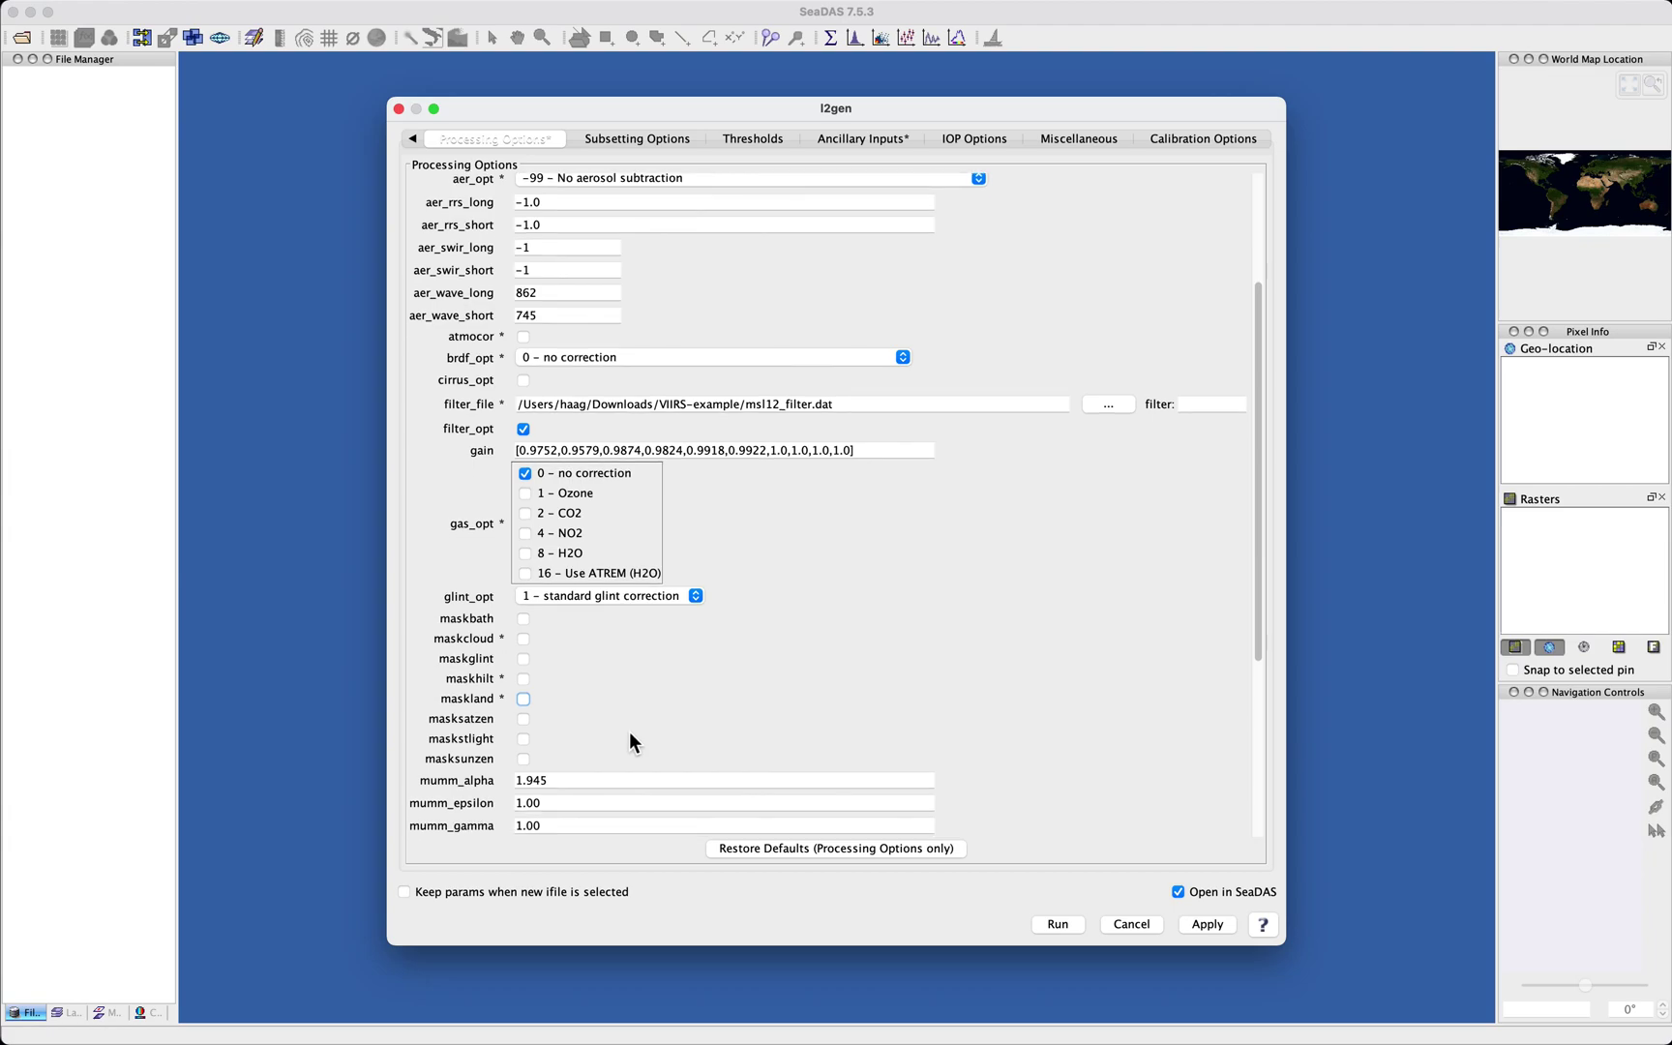
- Review the remaining processing options and examine the parfile for the changed parameters
scroll(628, 731, down, 5)
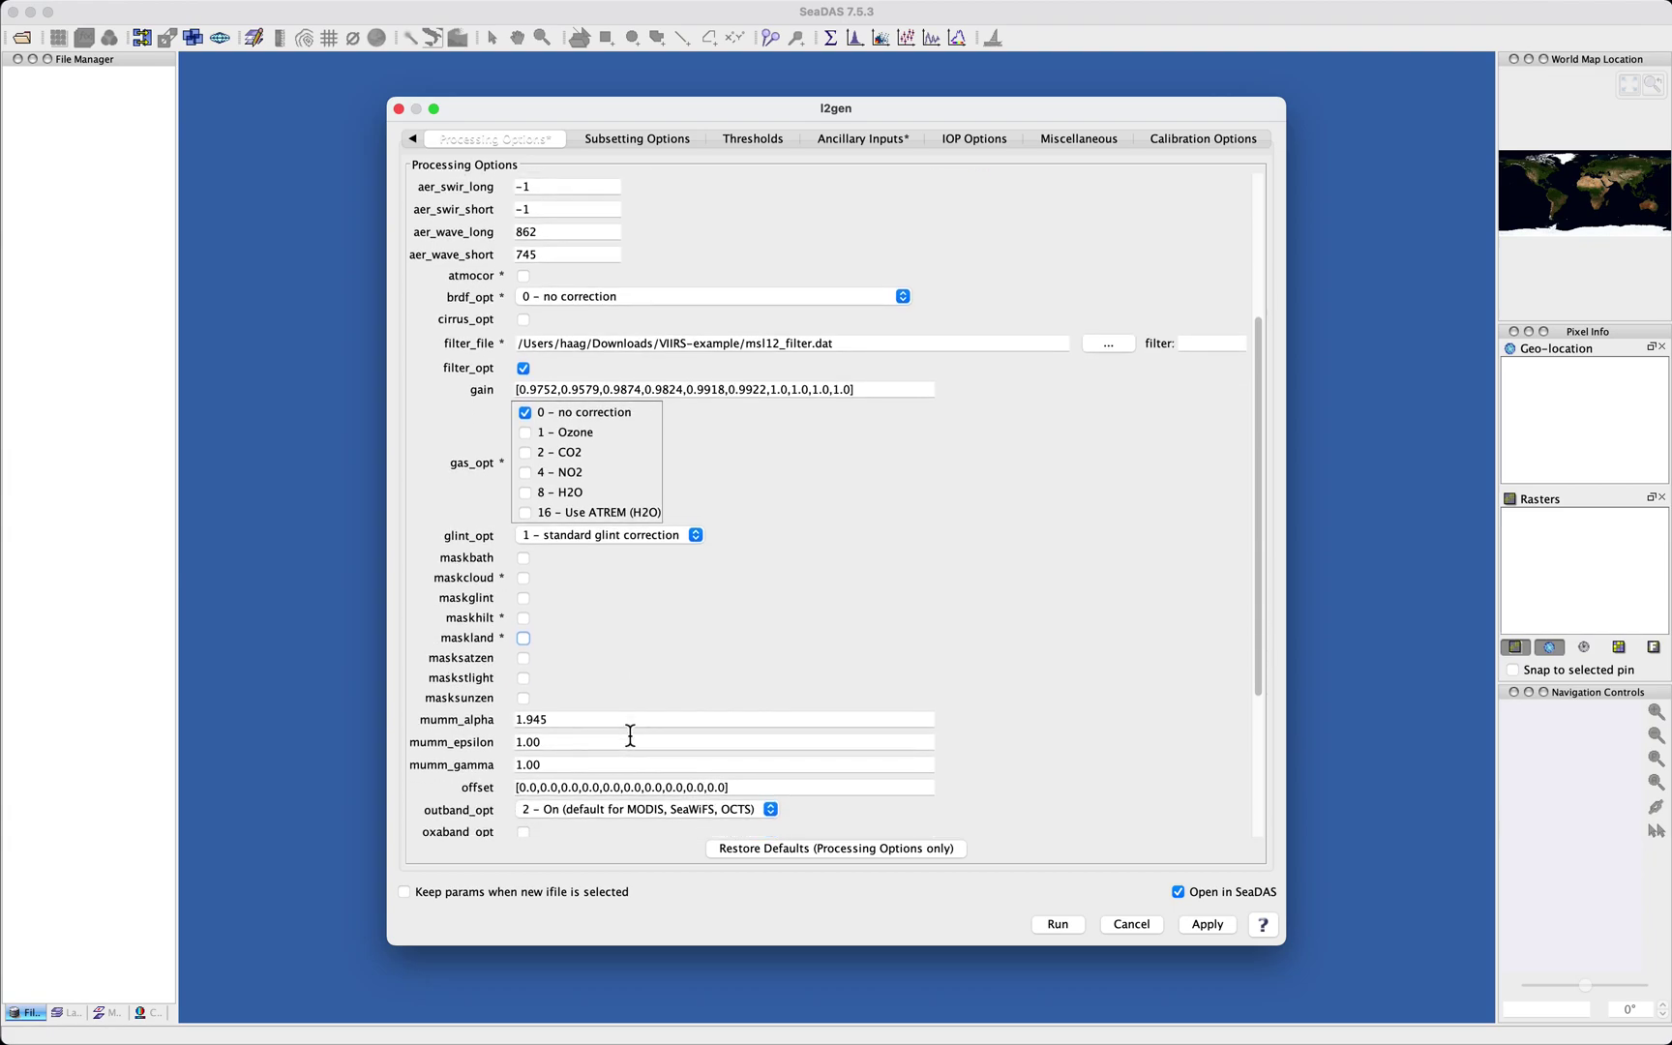
scroll(628, 741, down, 3)
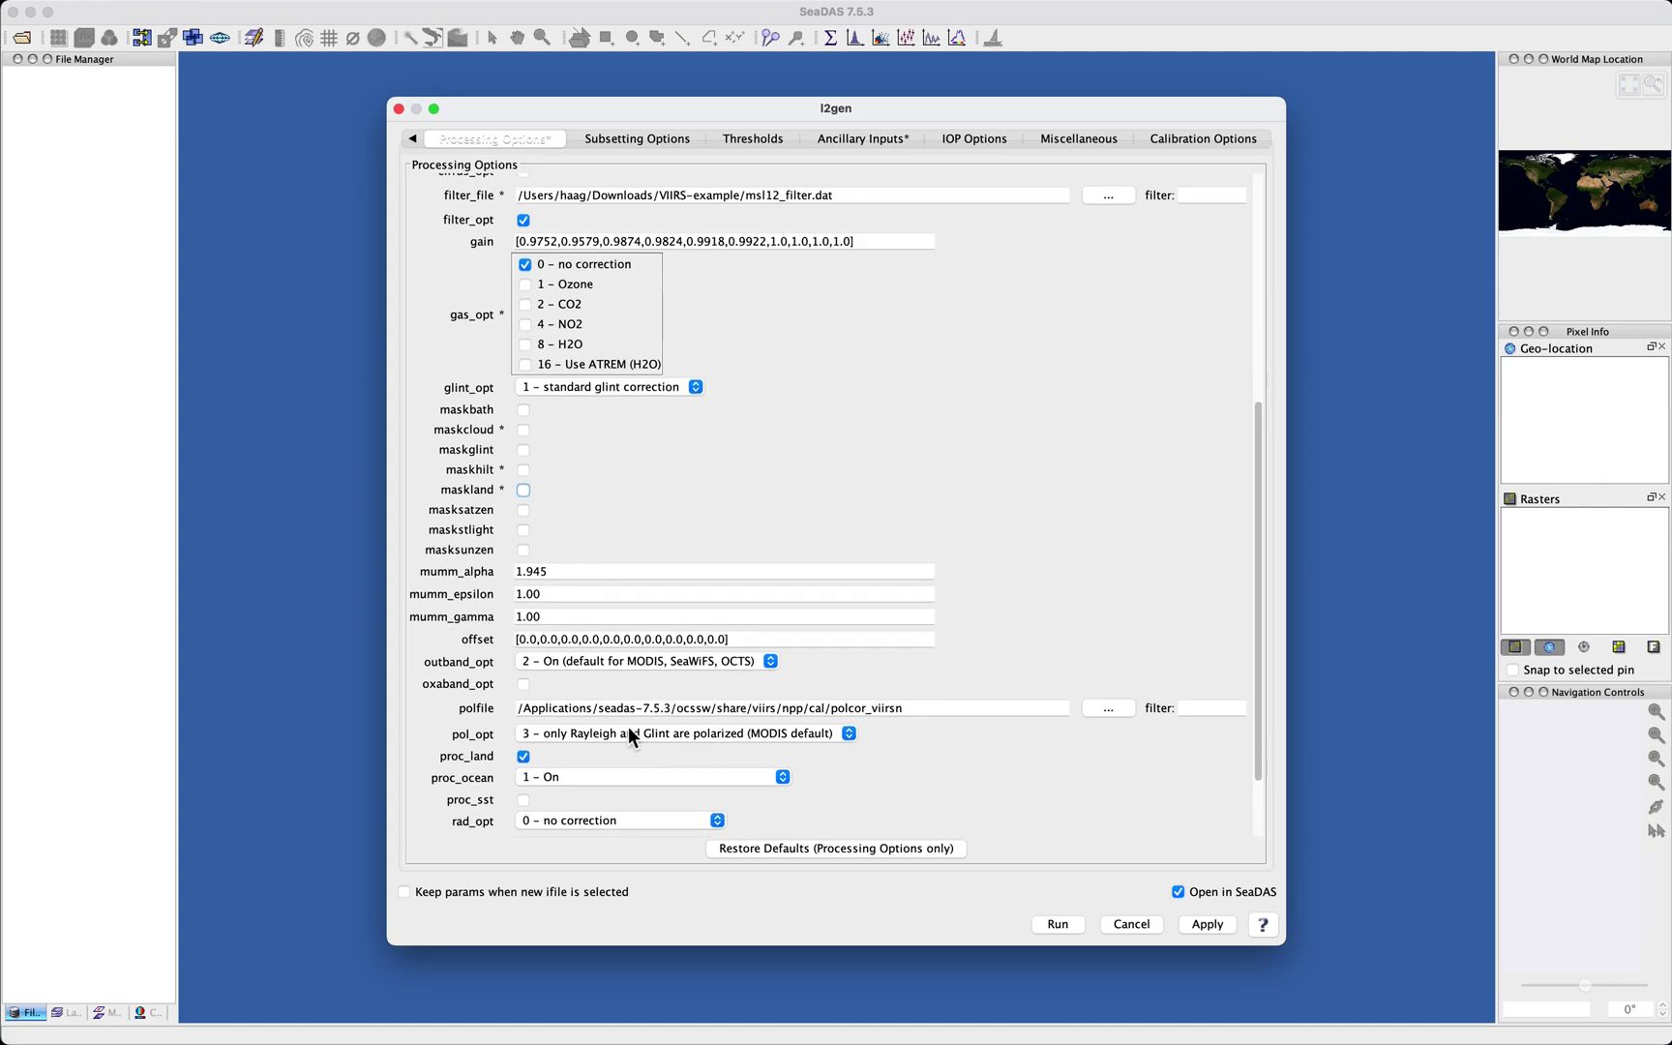
scroll(683, 585, down, 5)
scroll(683, 586, up, 4)
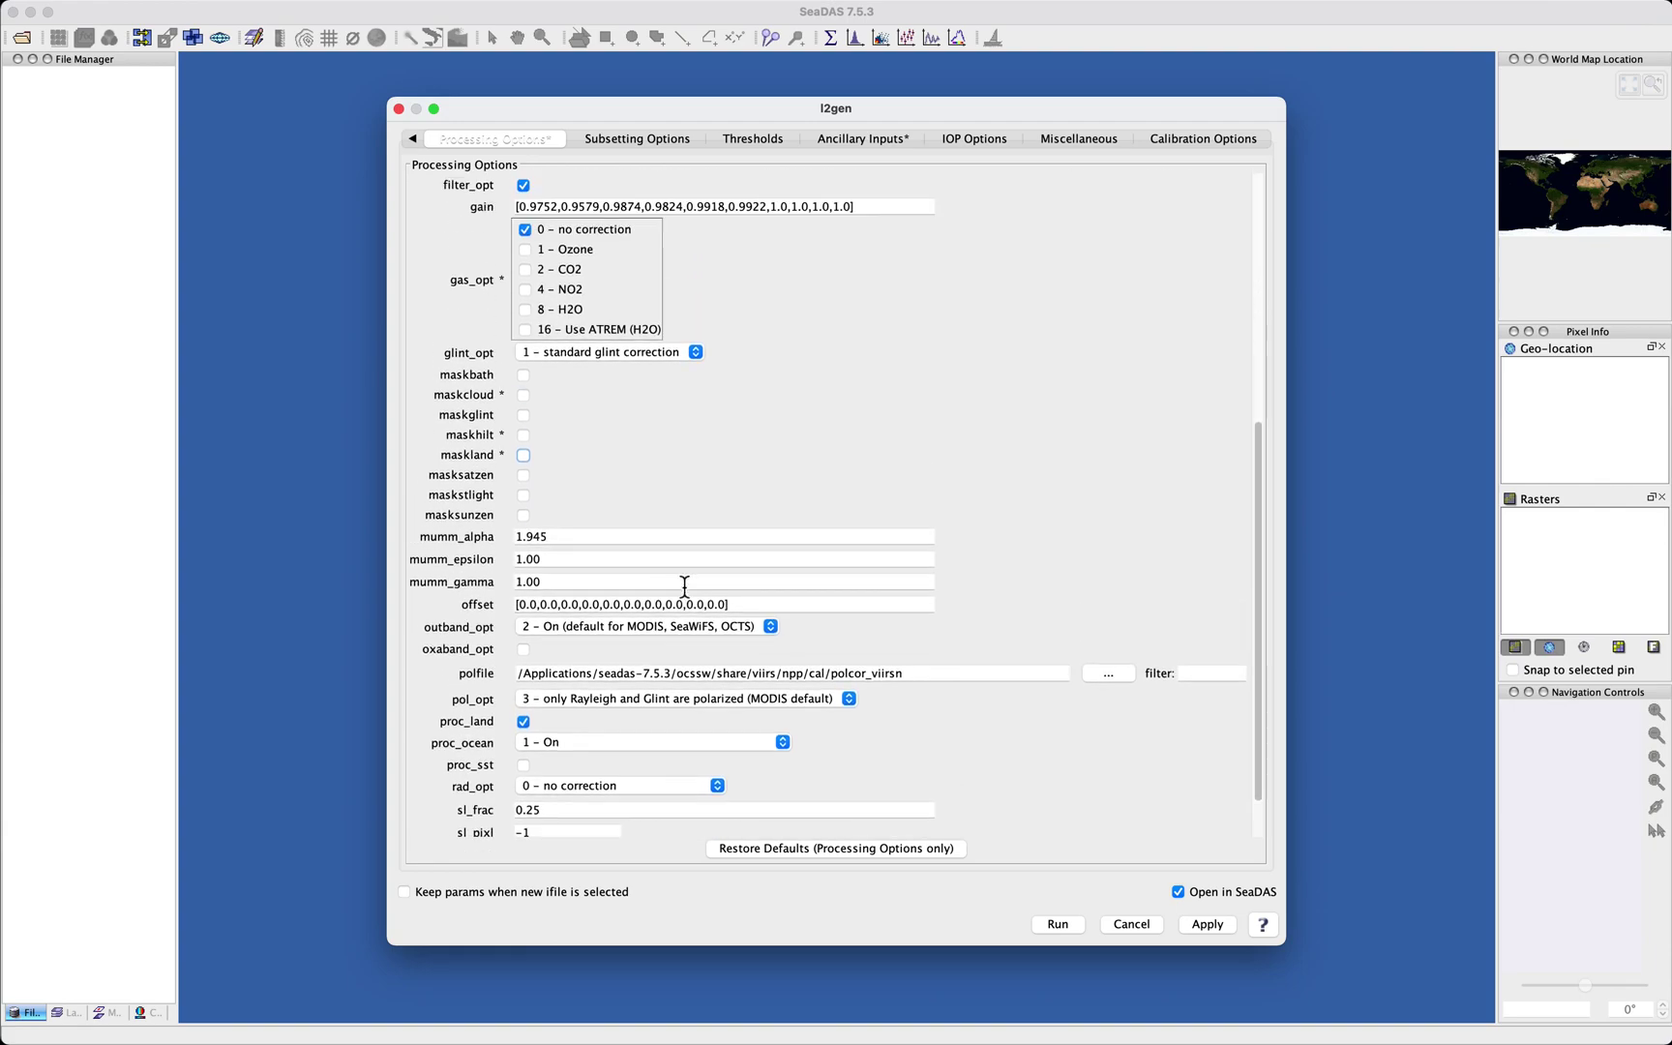
scroll(684, 585, up, 15)
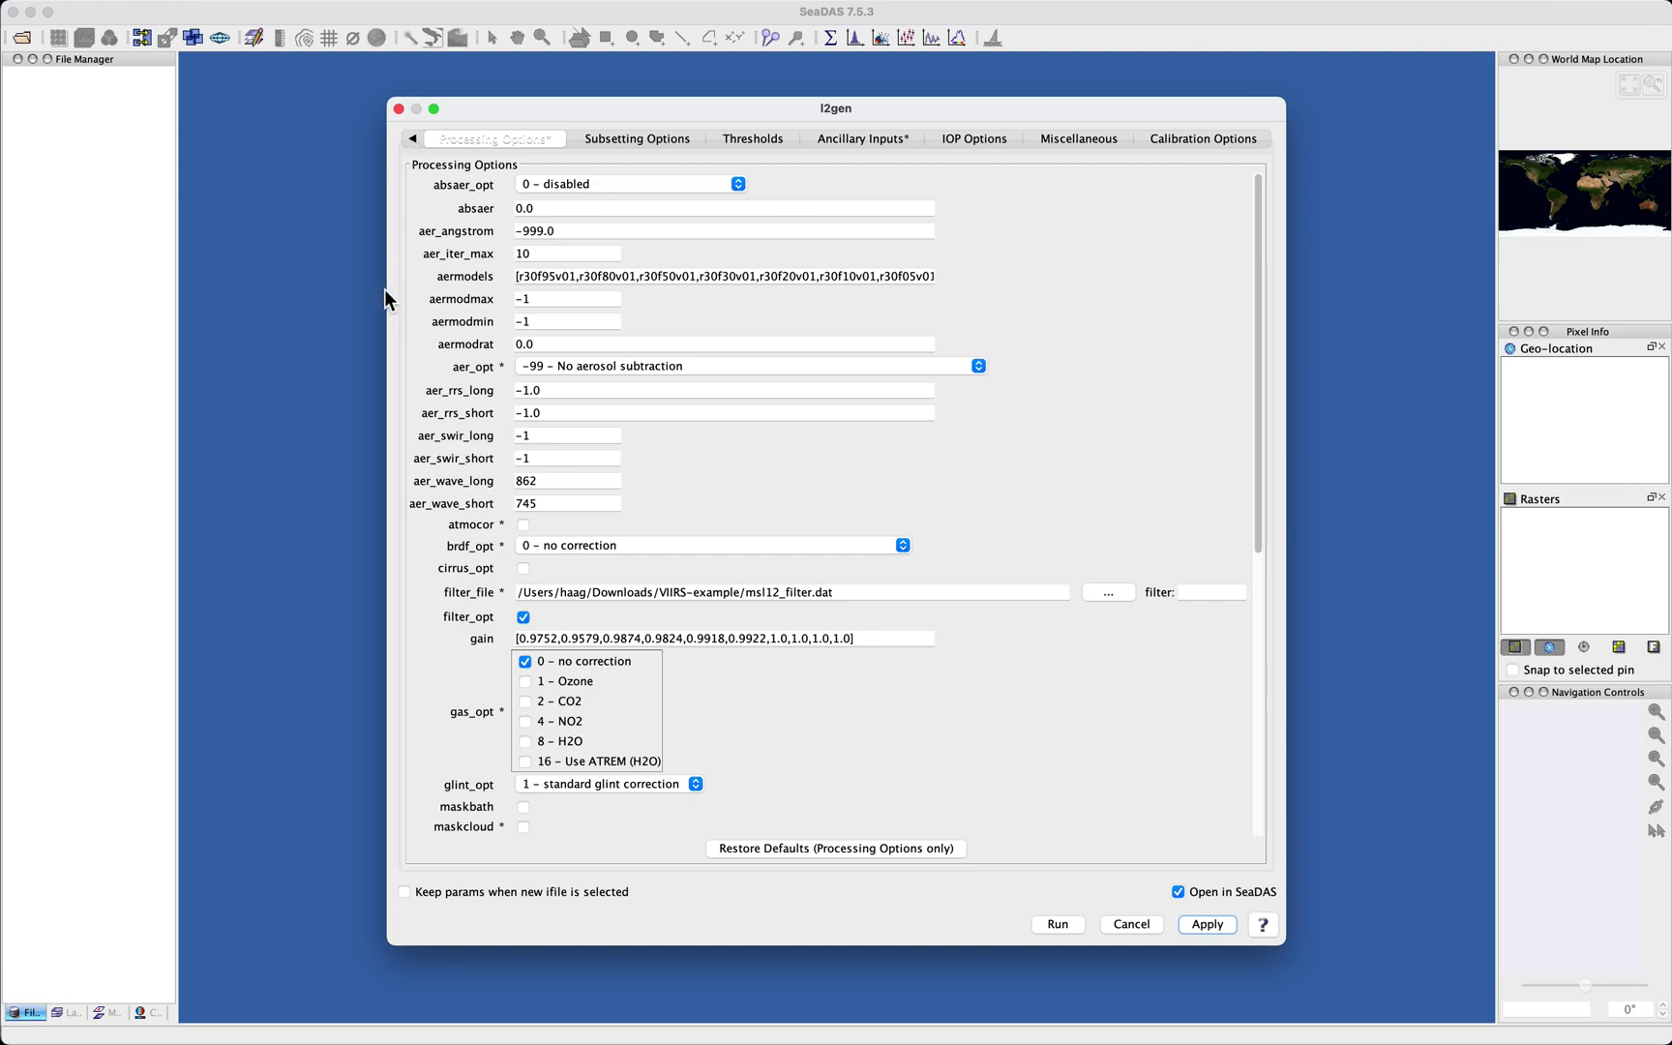
drag(387, 289, 297, 289)
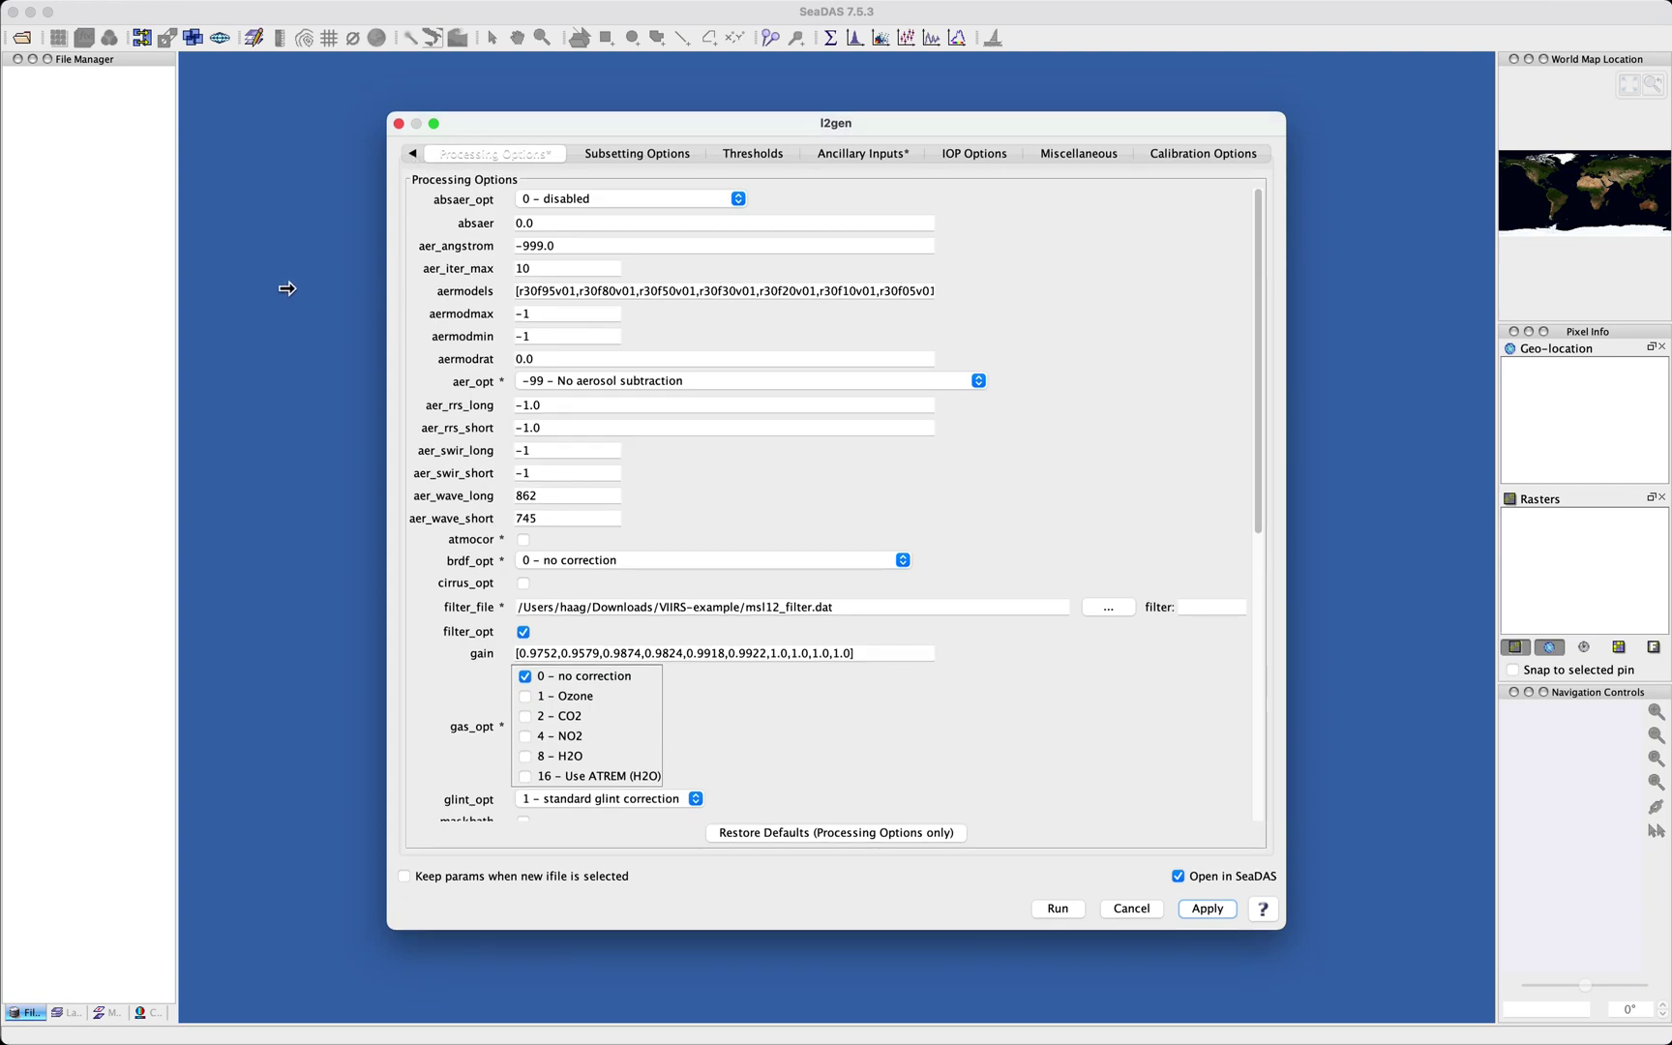
click(413, 153)
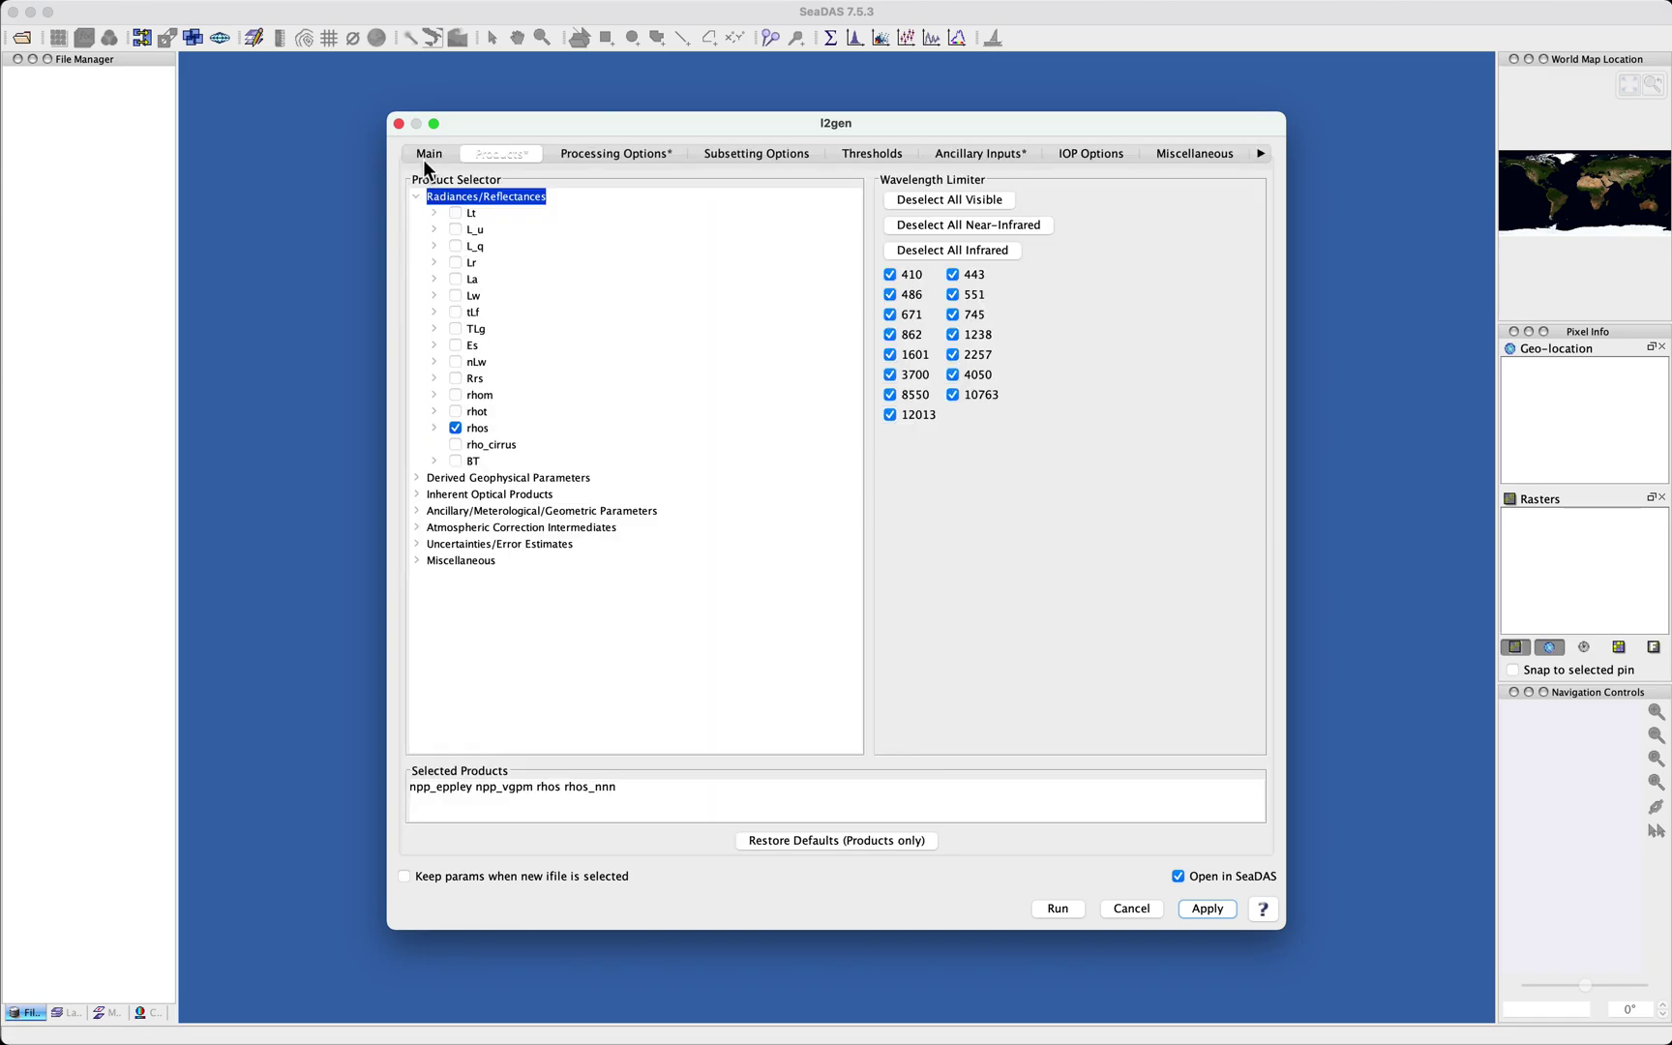
click(430, 155)
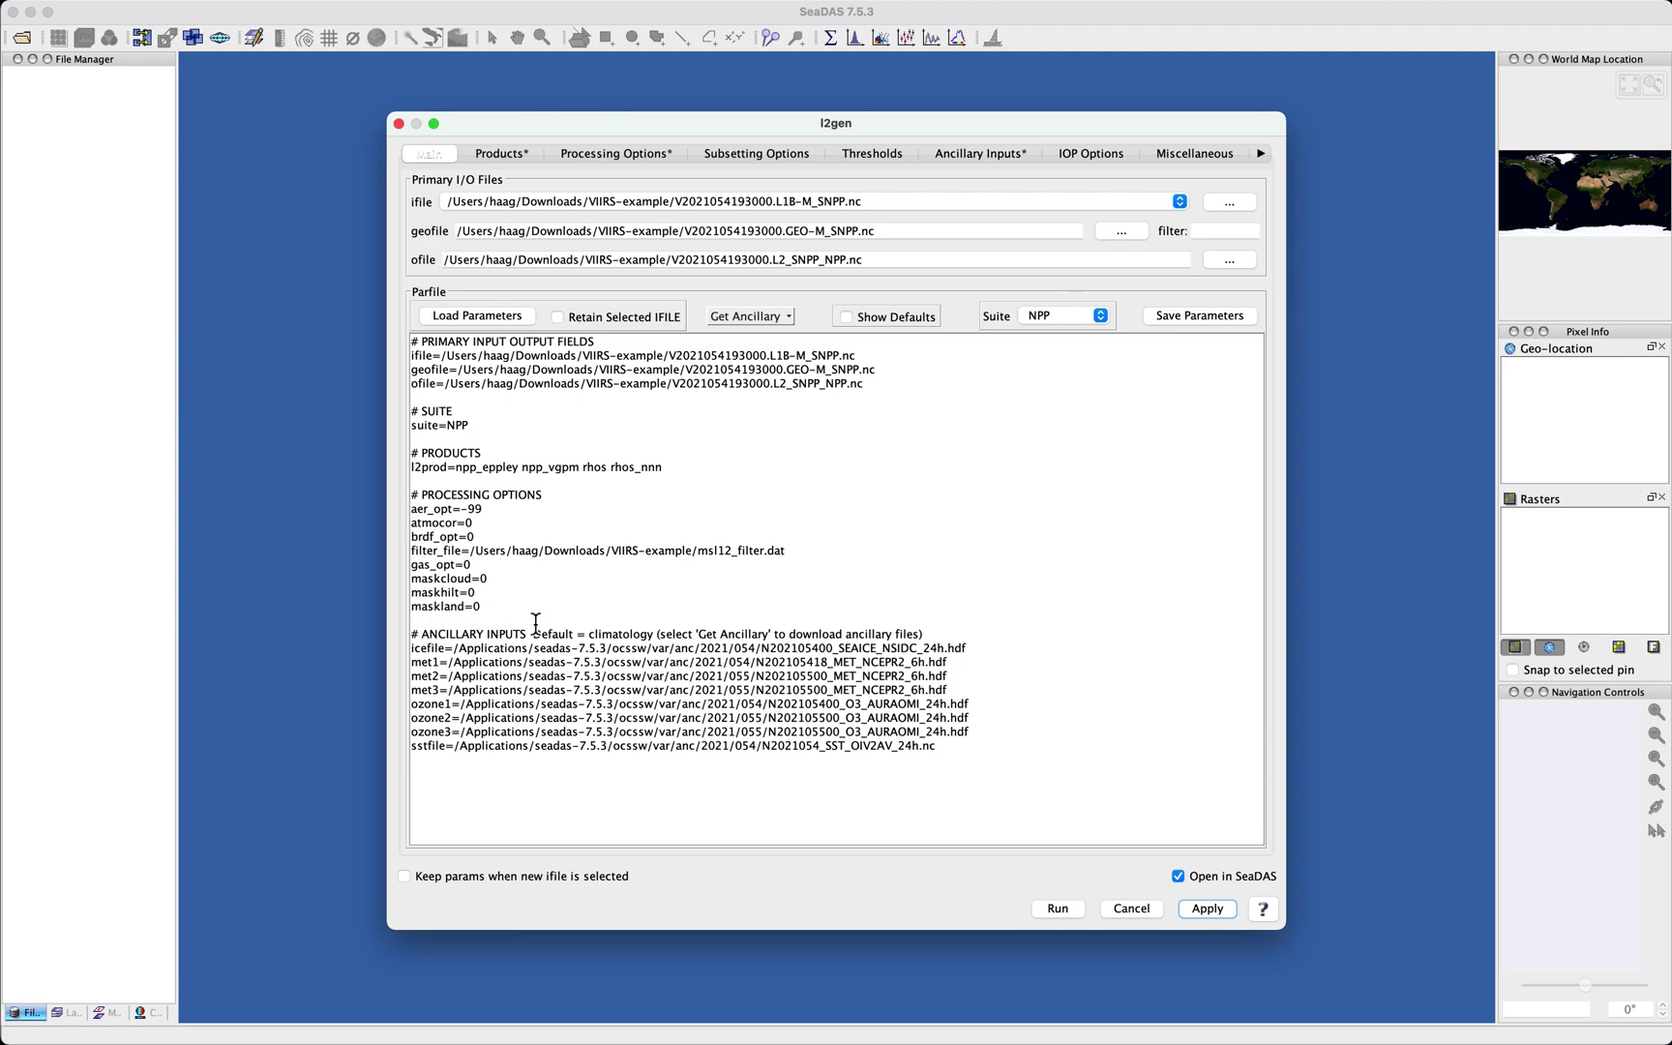
click(759, 412)
- Check the subsetting, threshold, ancillary and IOP settings, and set the miscellaneous resolution to 250 - 250m resolution with replication for lower resolution bands
click(733, 156)
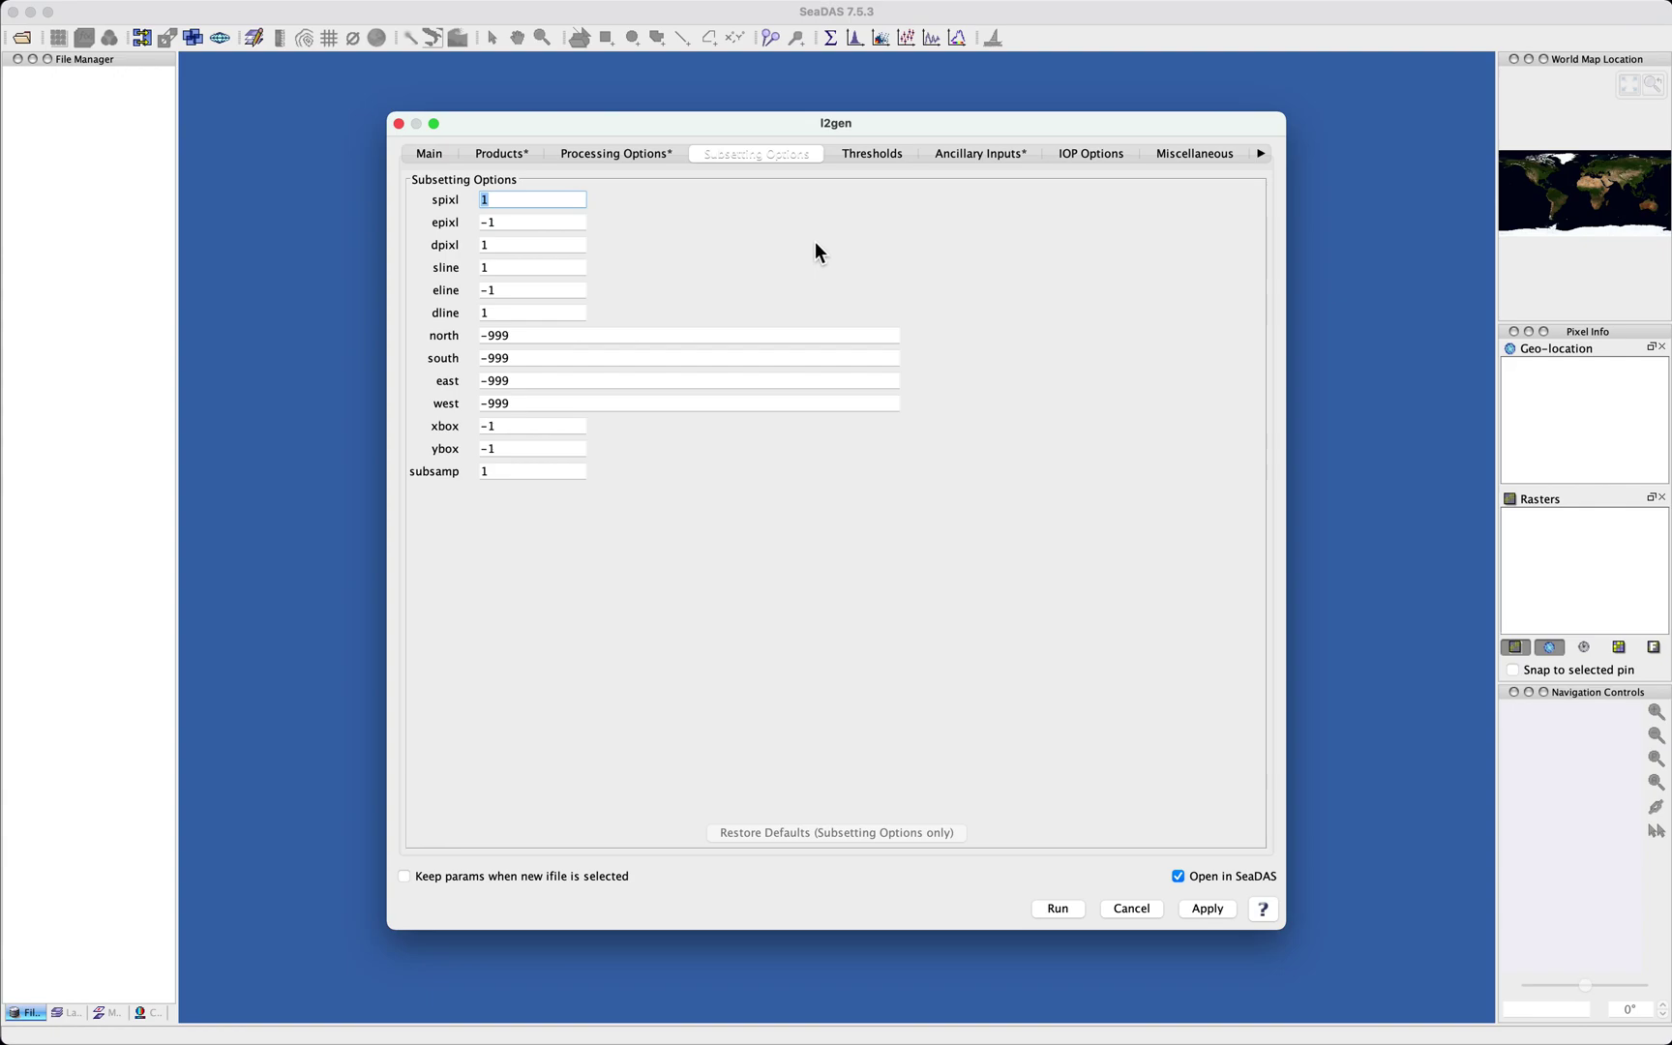
click(889, 156)
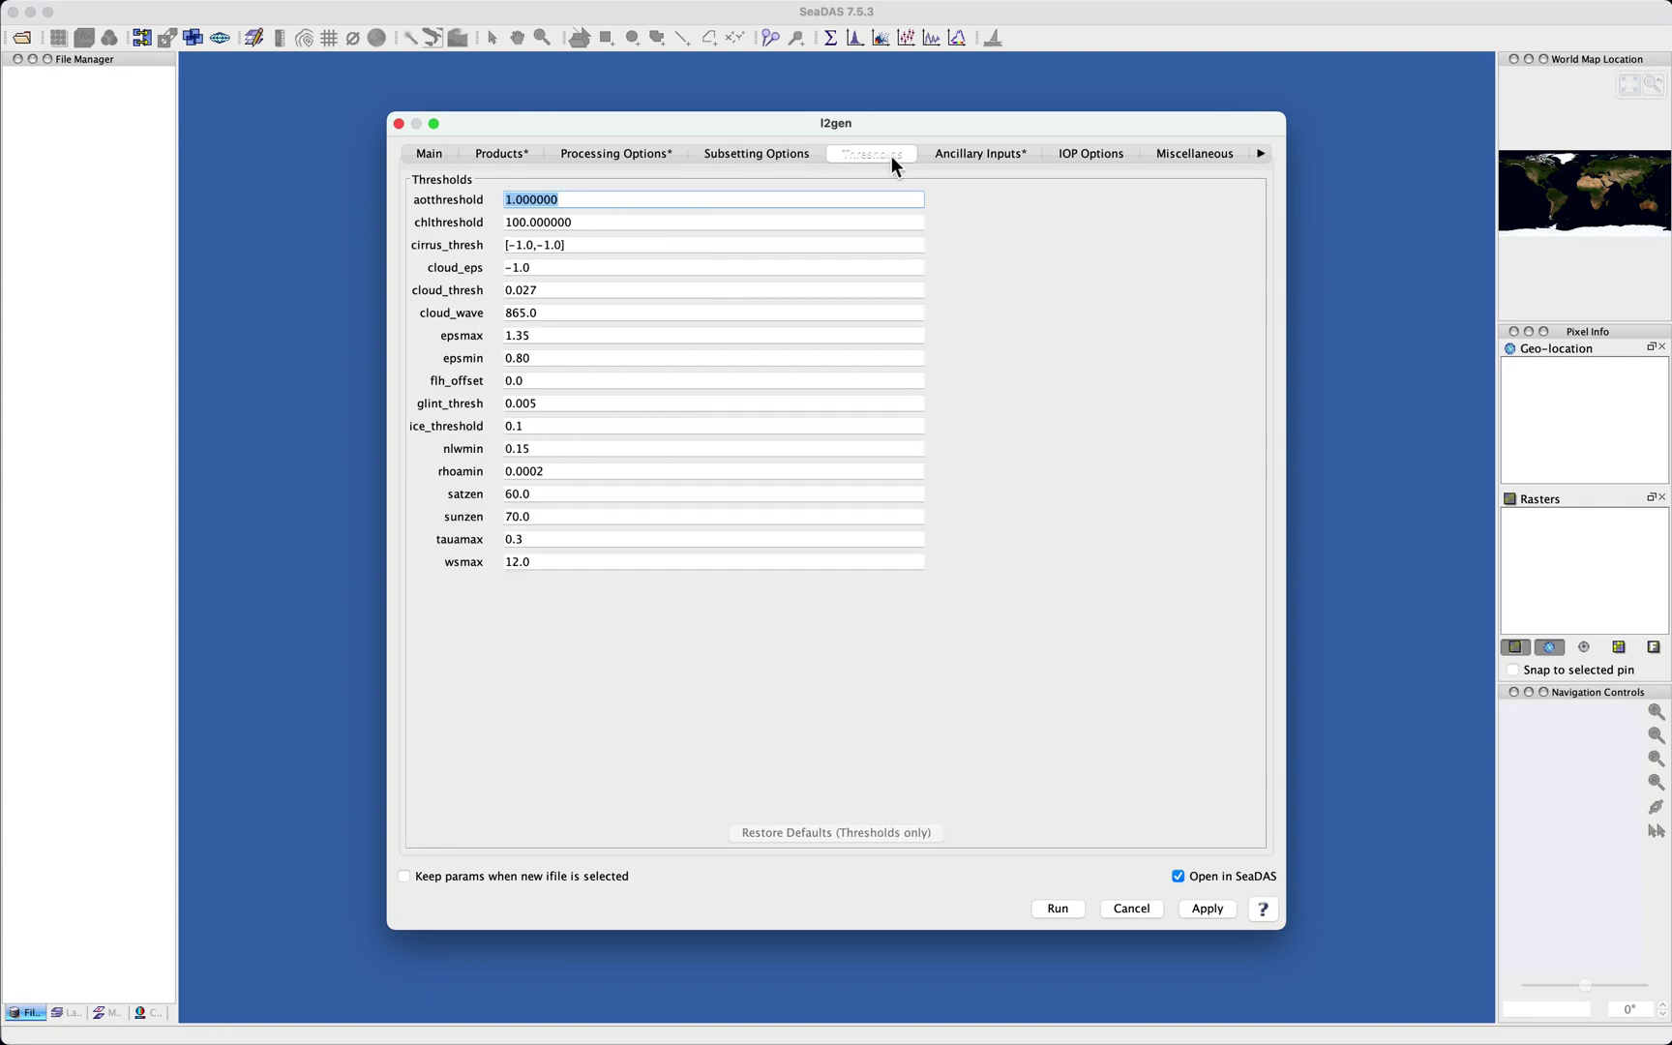
click(978, 155)
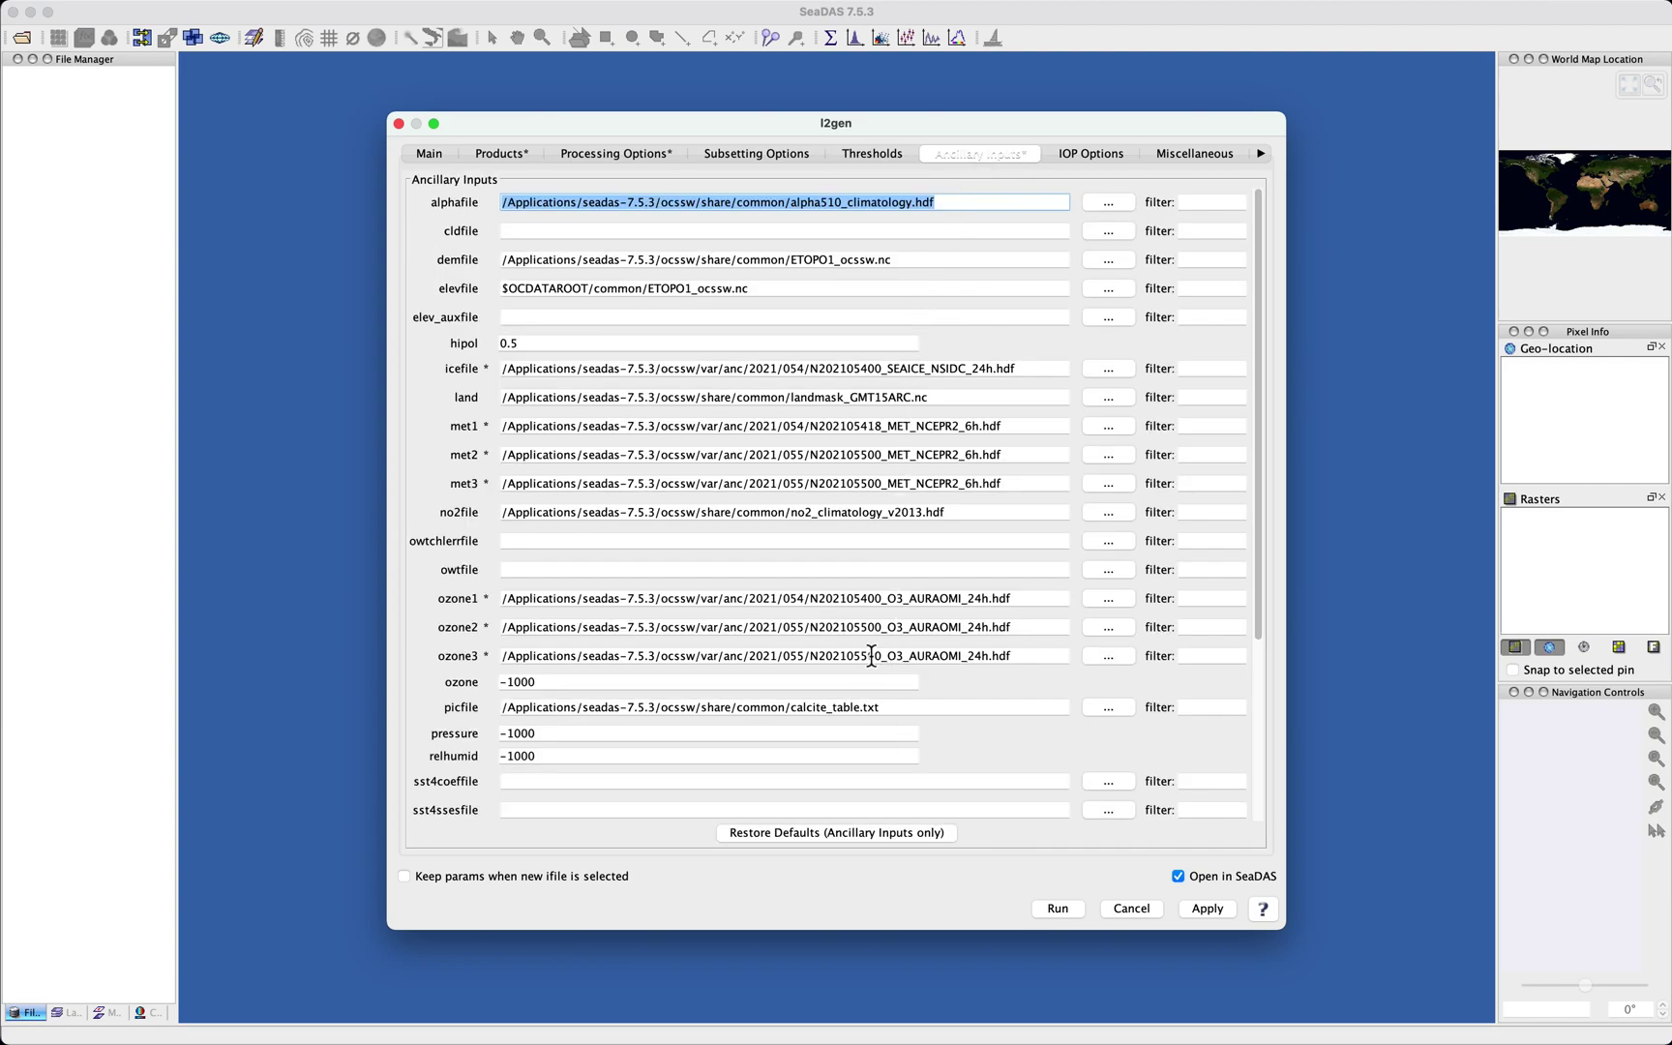
click(1096, 154)
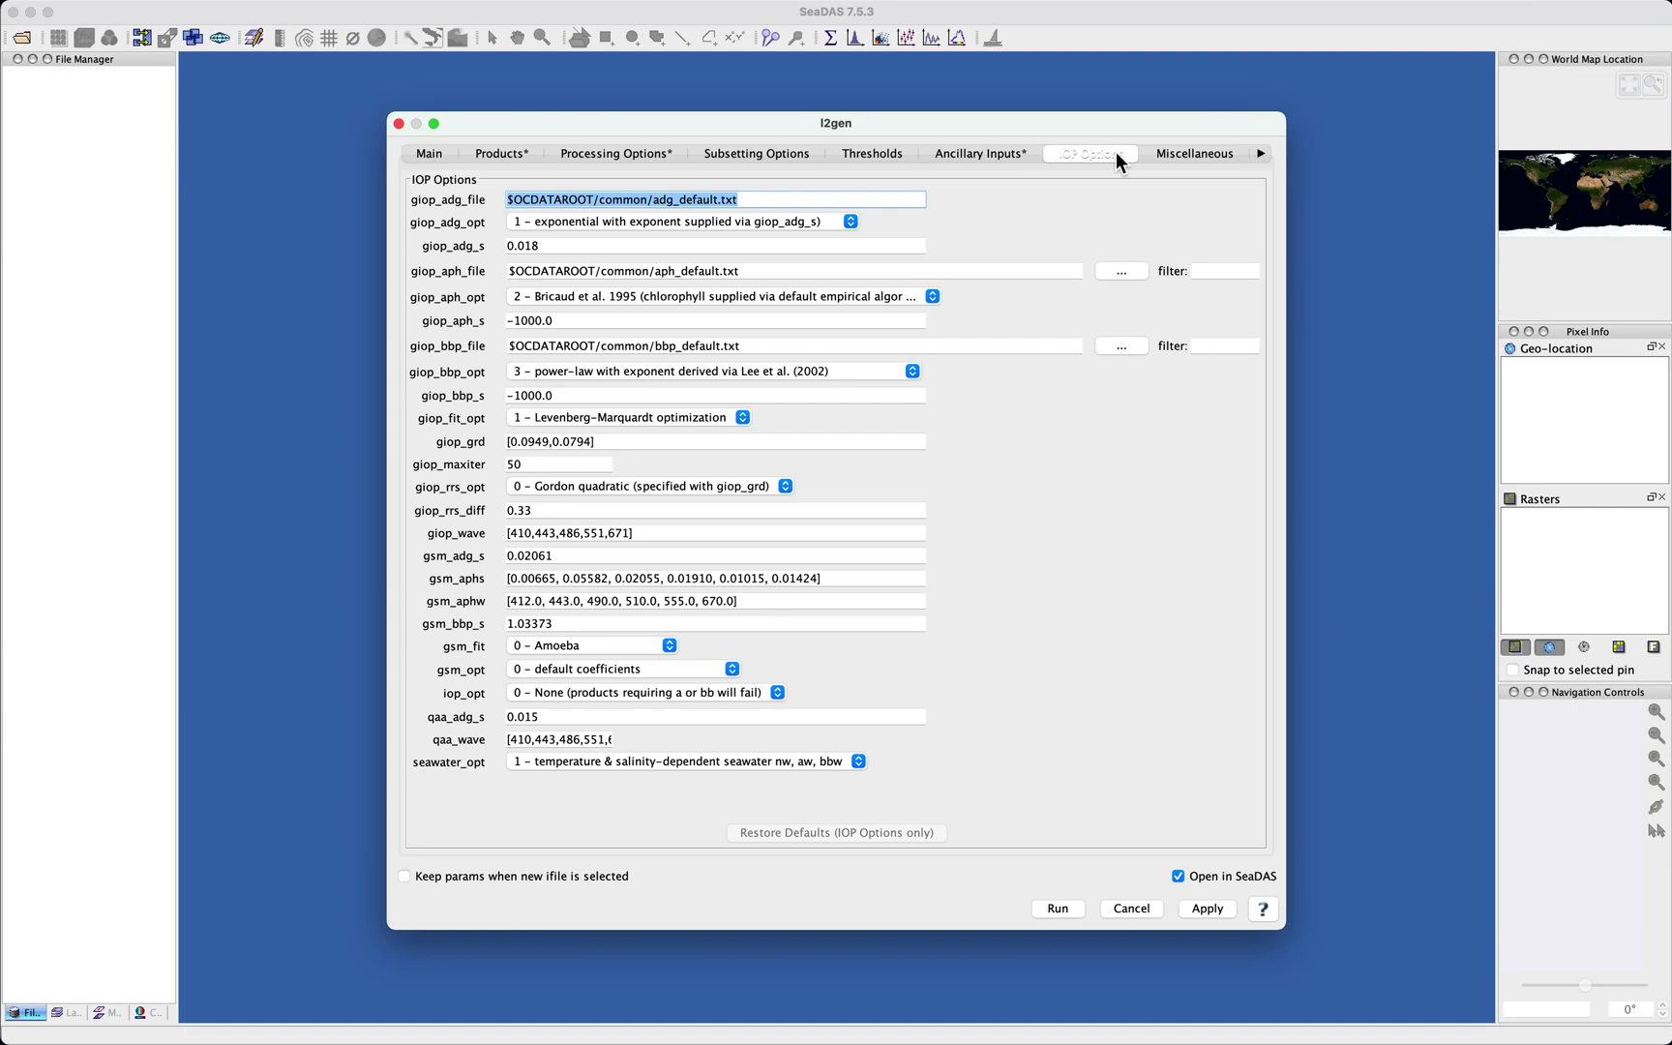
click(1202, 156)
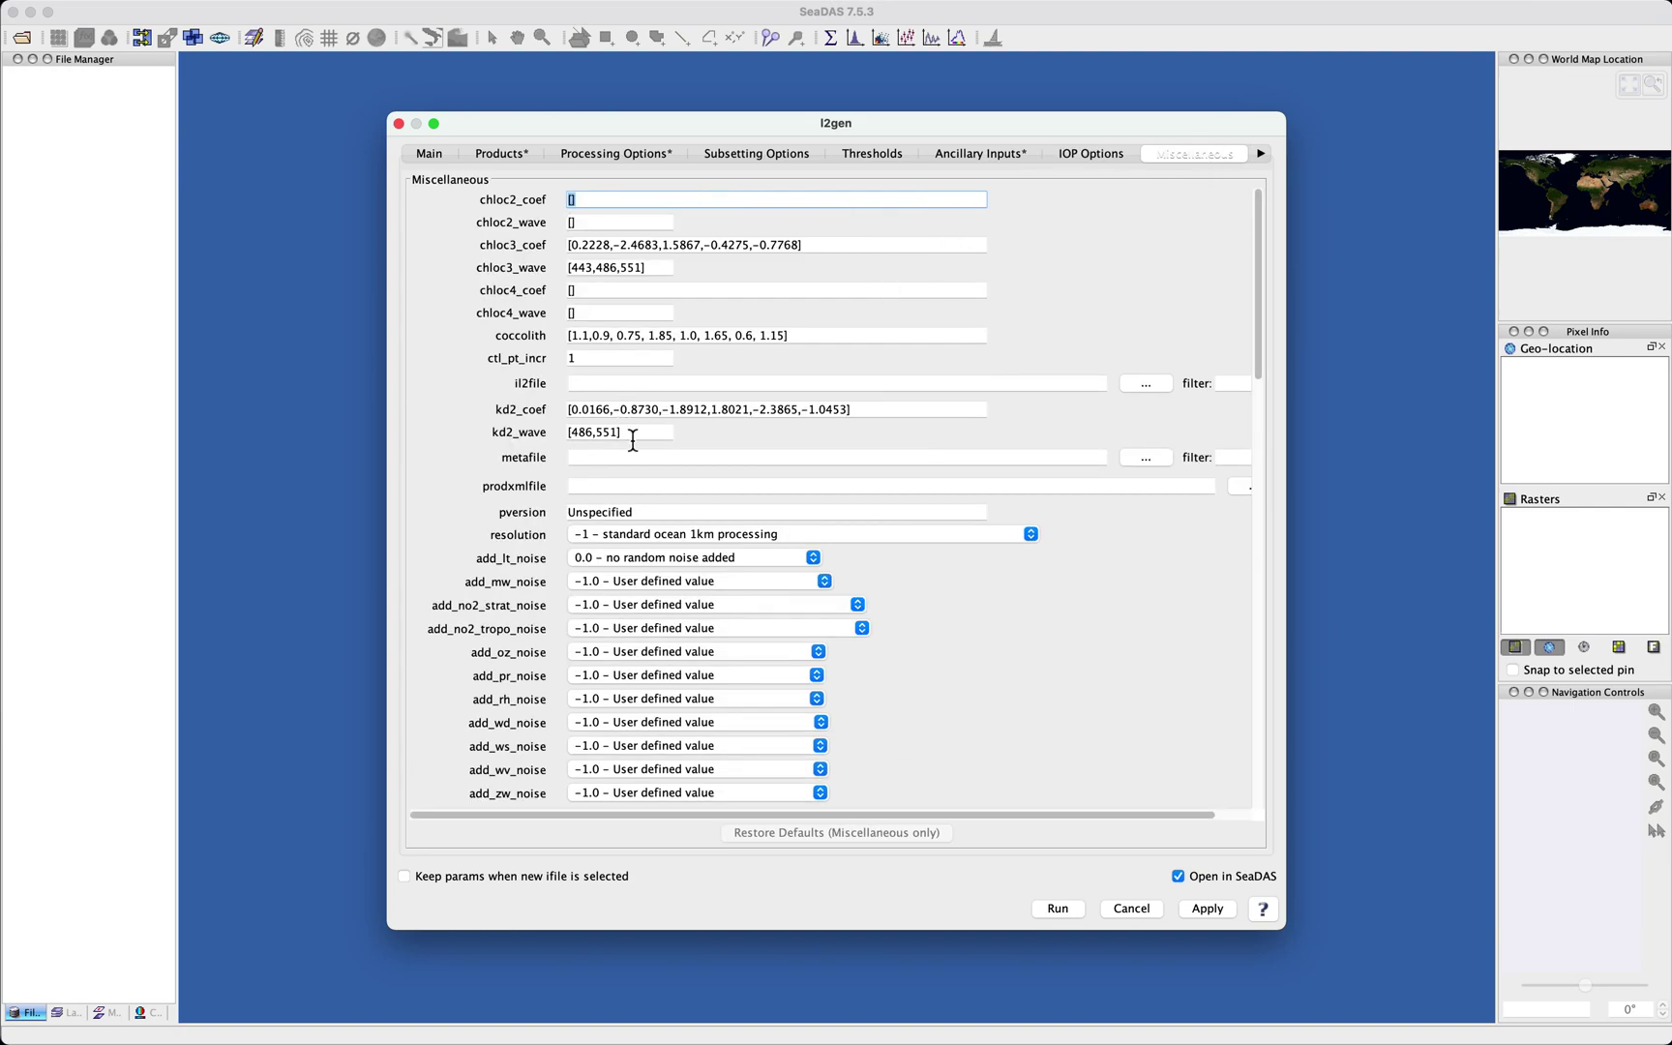
click(713, 536)
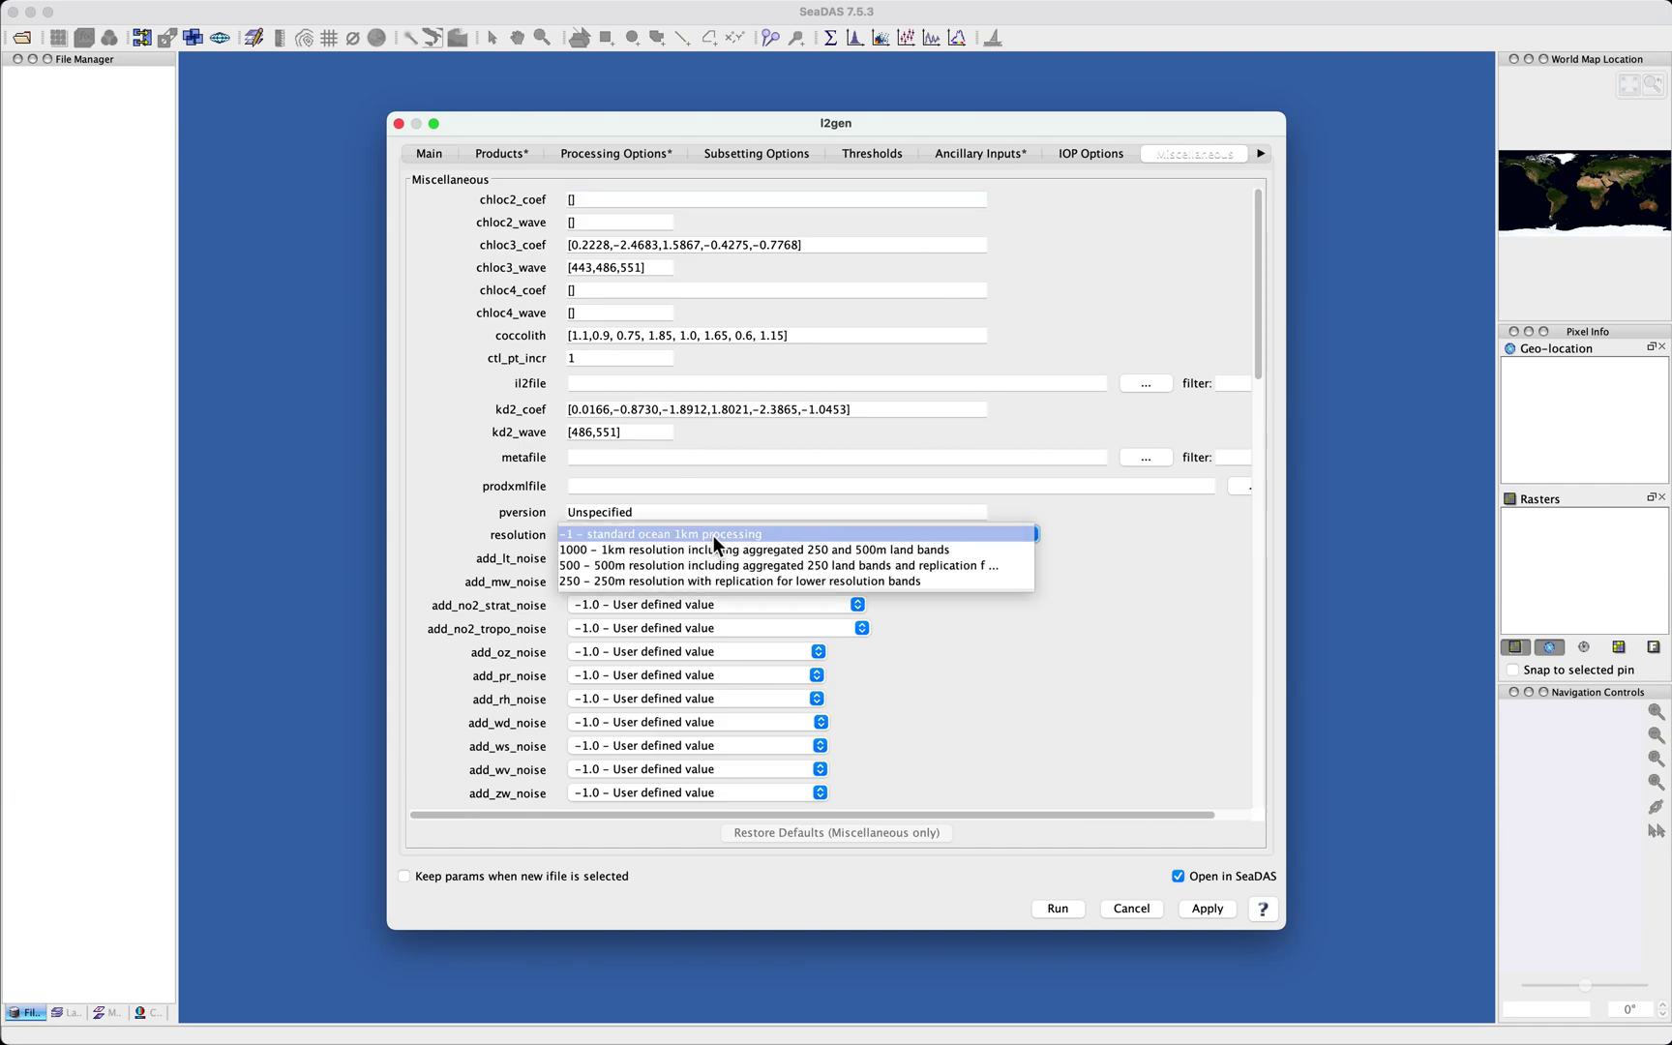
click(712, 535)
click(706, 529)
click(710, 579)
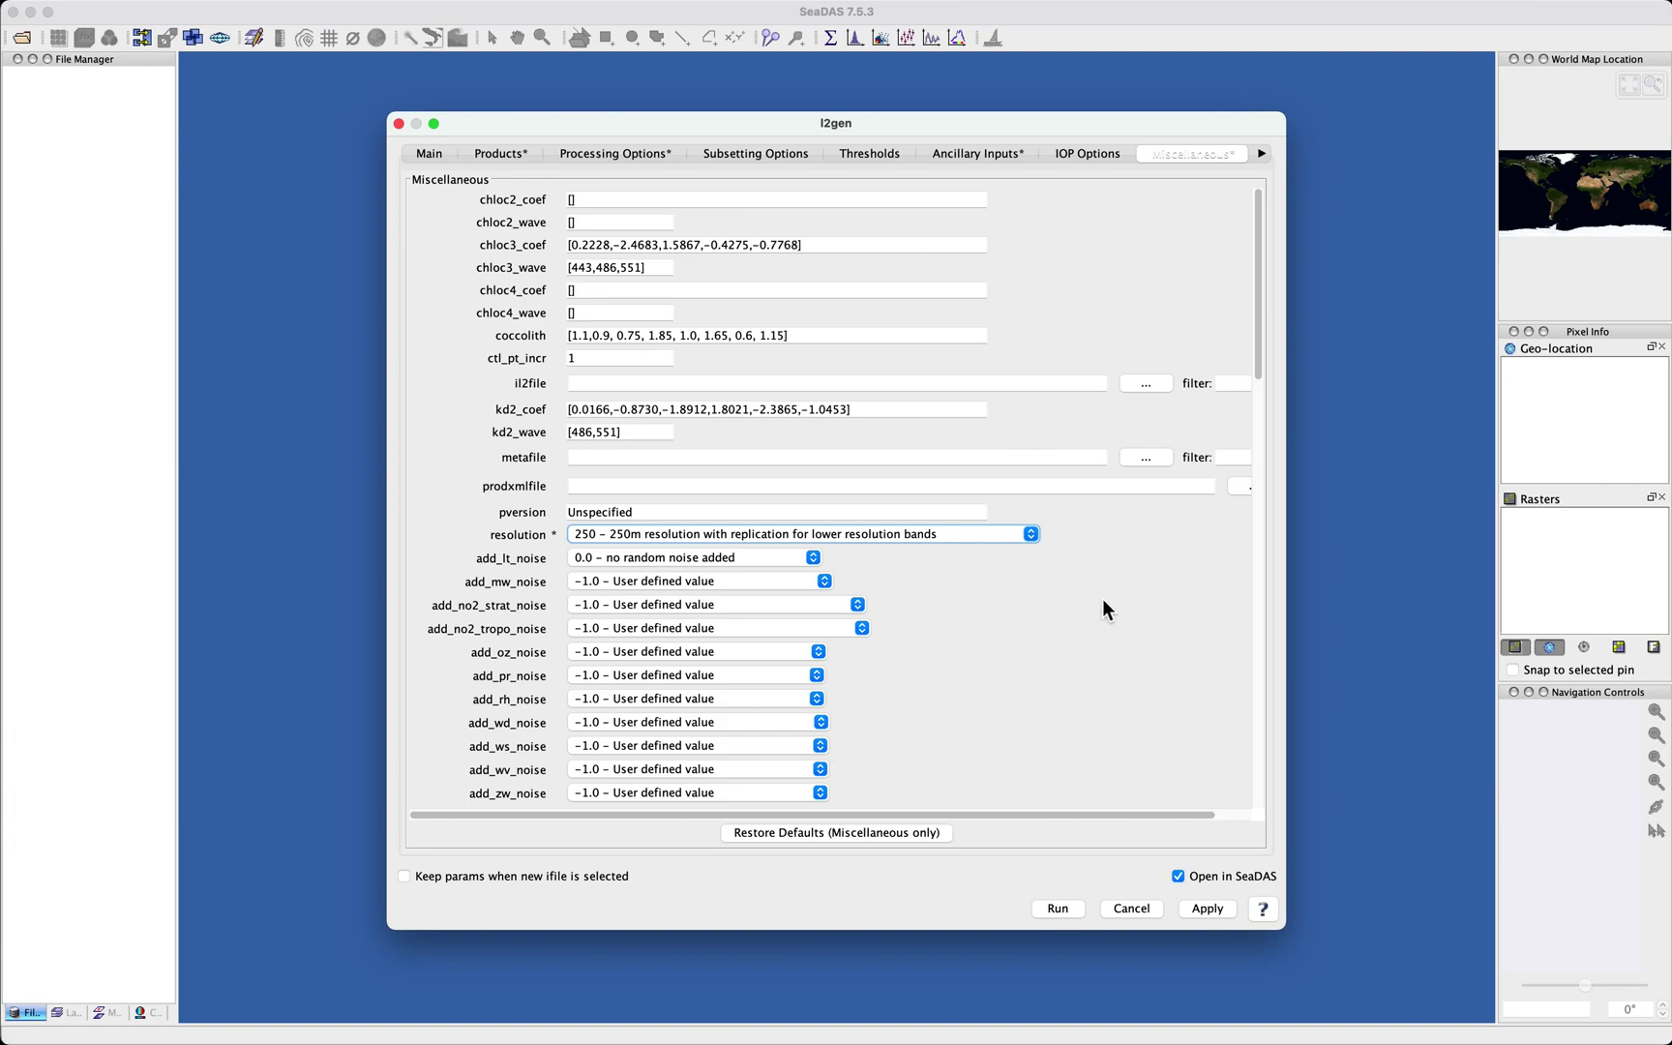
- Check the calibration options, return to the main parfile overview and apply the settings
click(1263, 157)
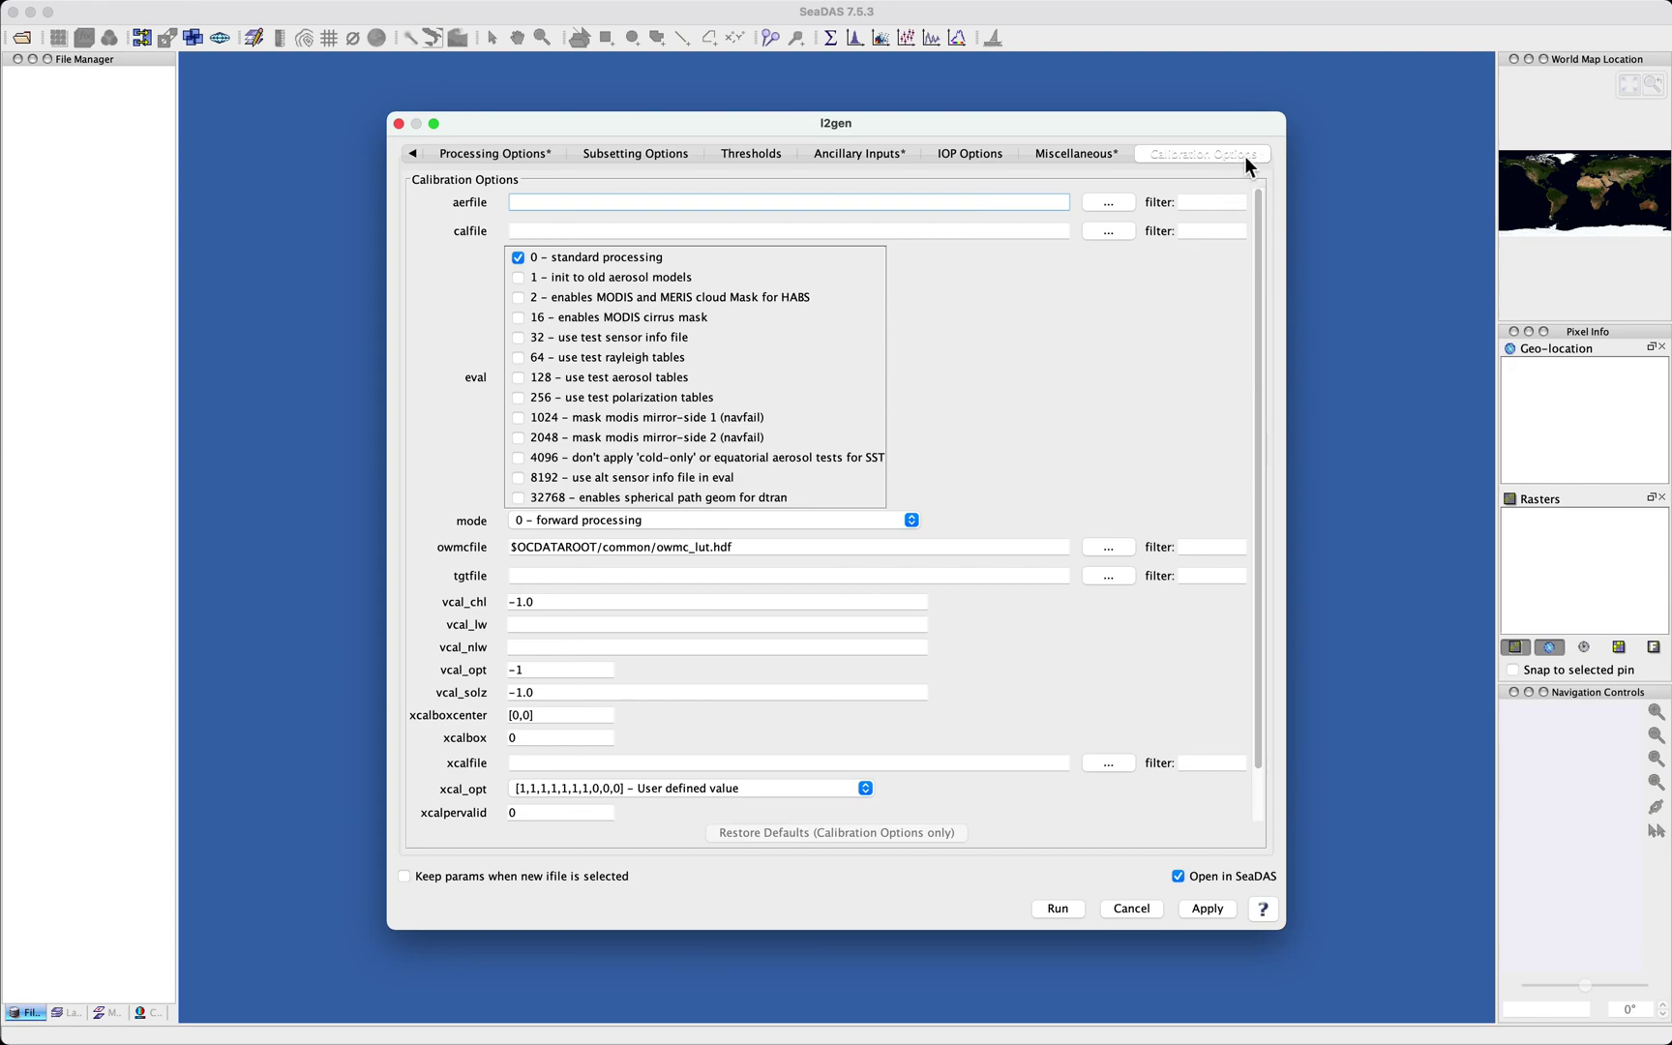
scroll(958, 552, down, 1)
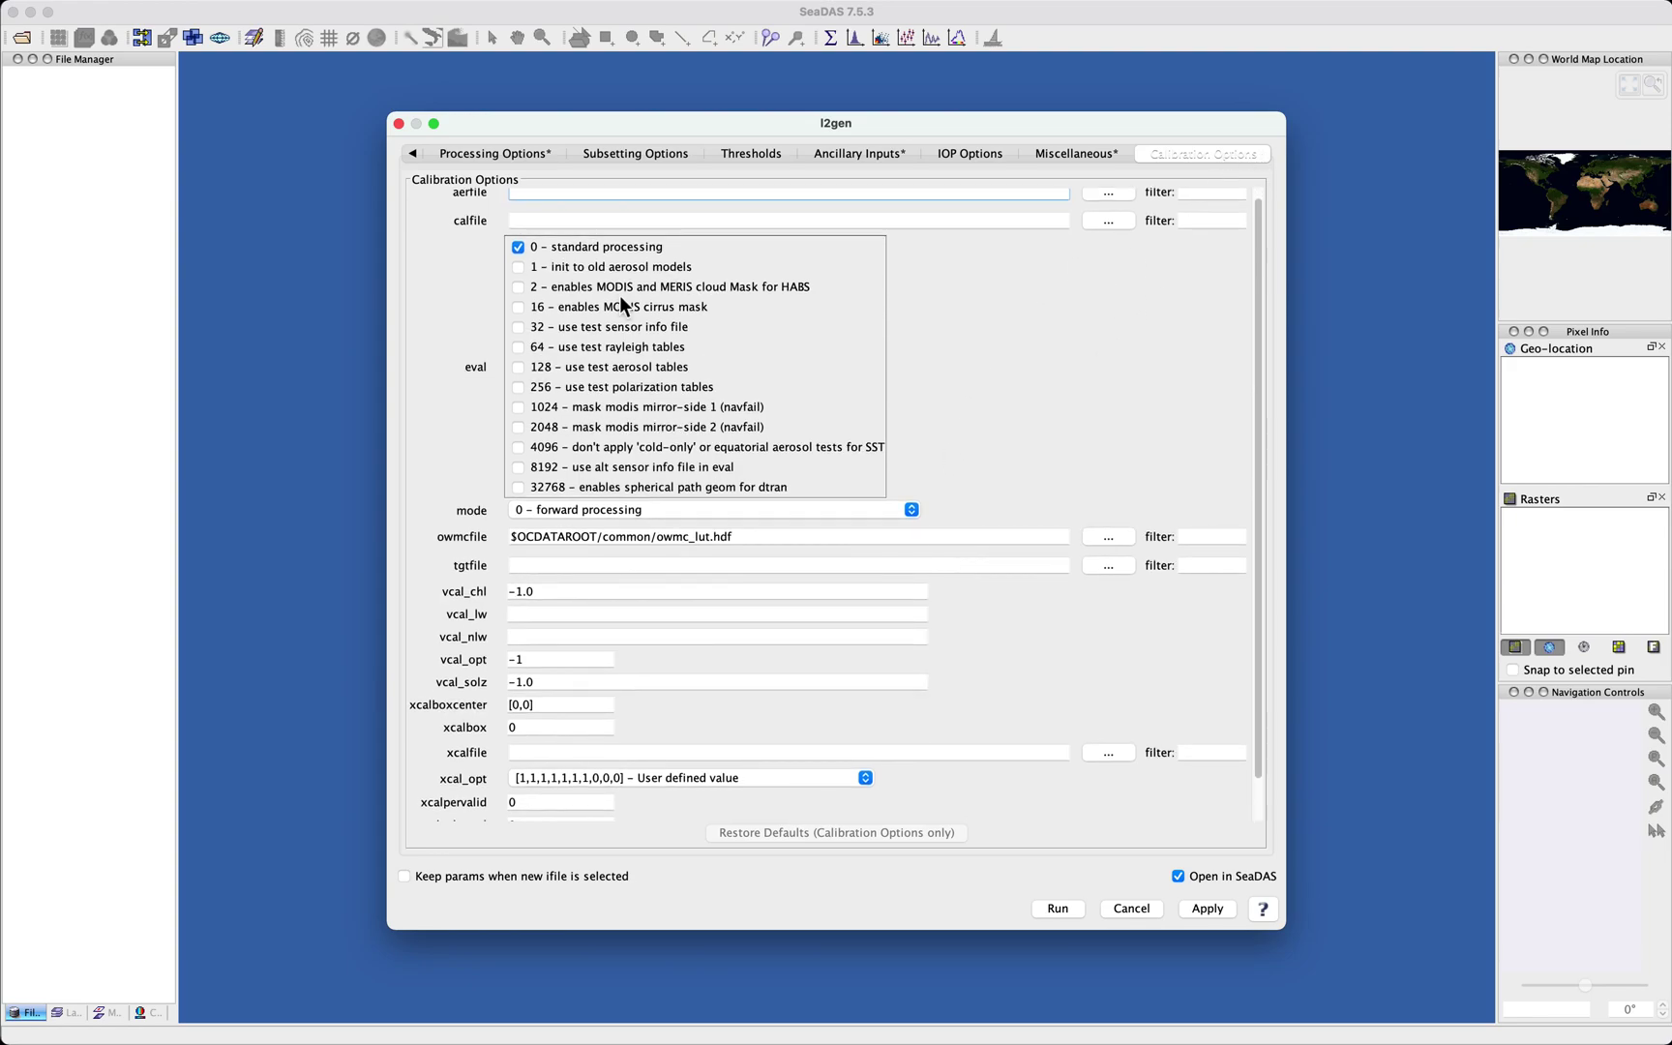
click(413, 154)
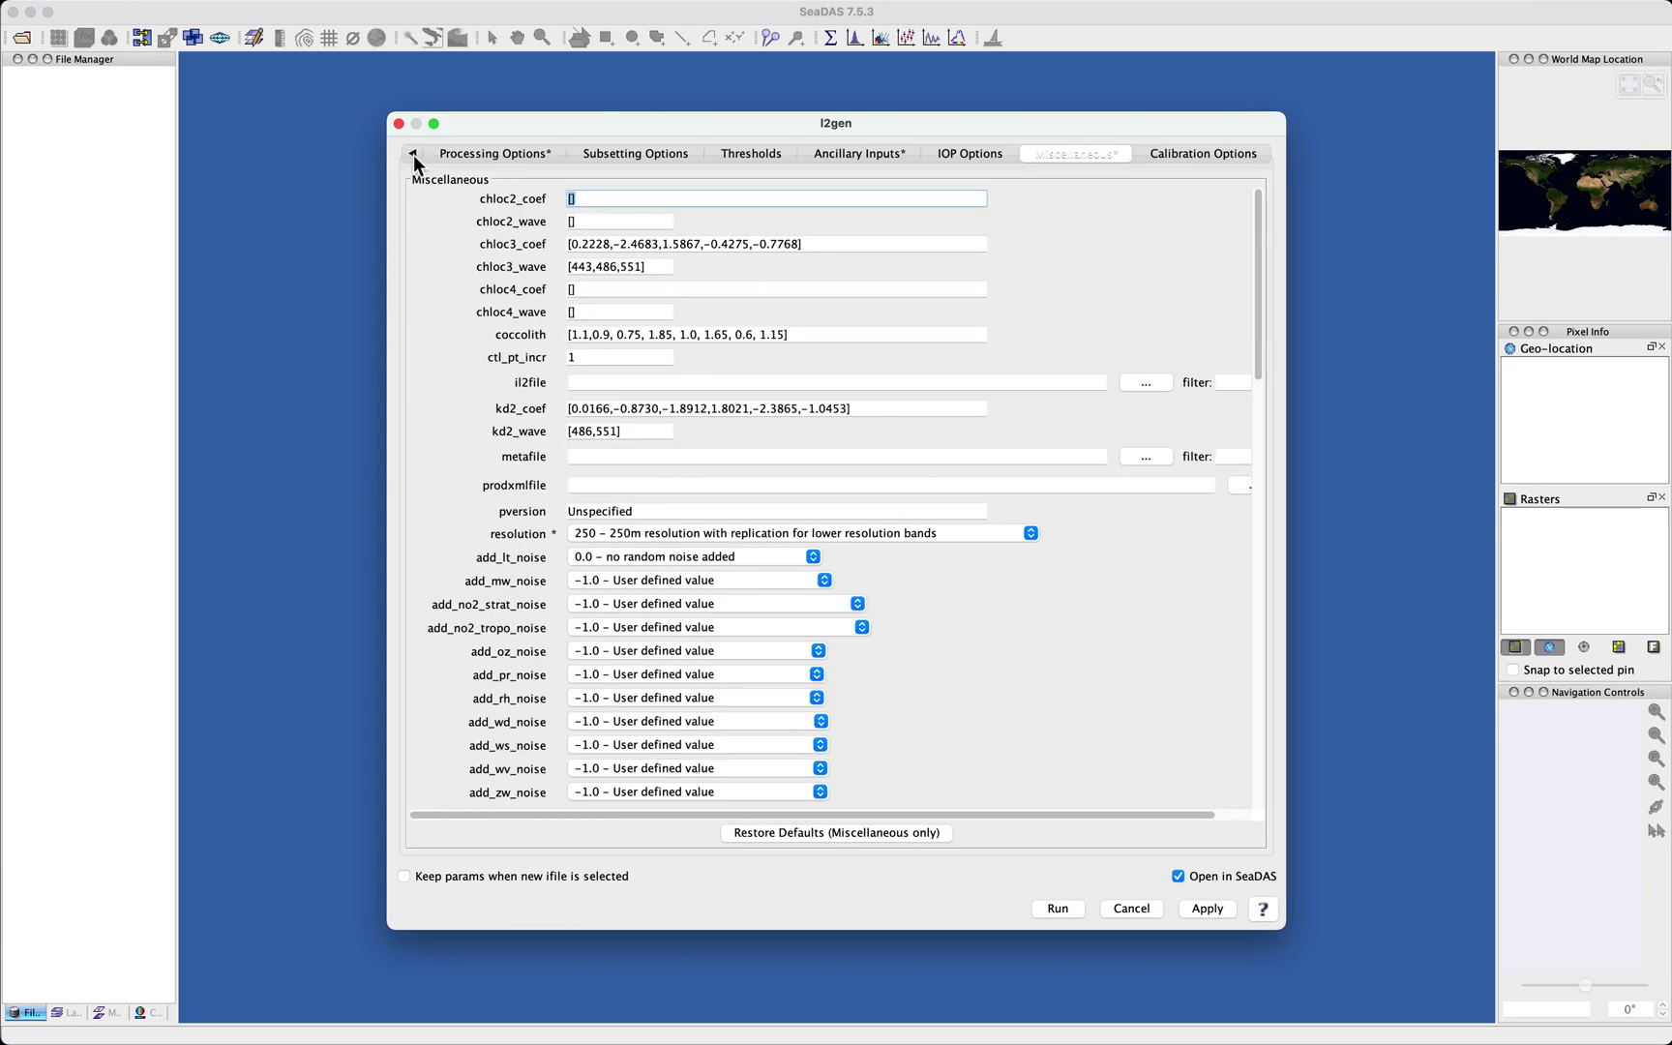
click(413, 154)
click(414, 154)
click(413, 154)
click(414, 154)
click(413, 154)
click(413, 154)
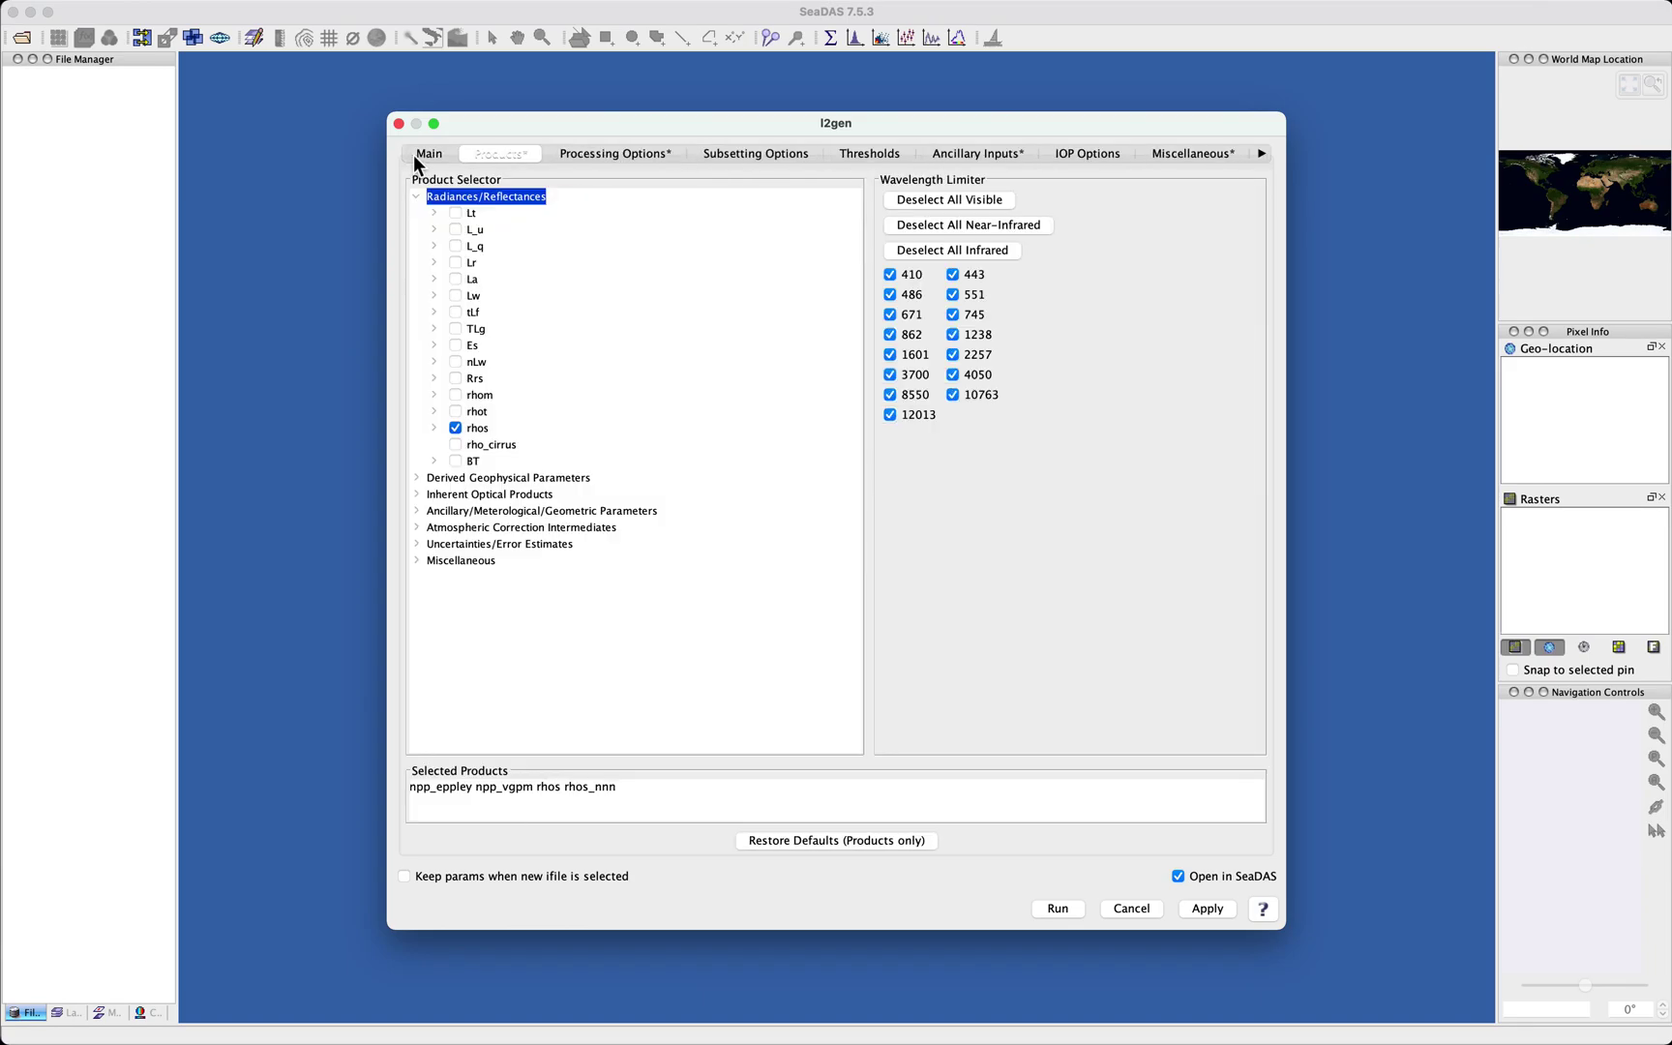
click(419, 155)
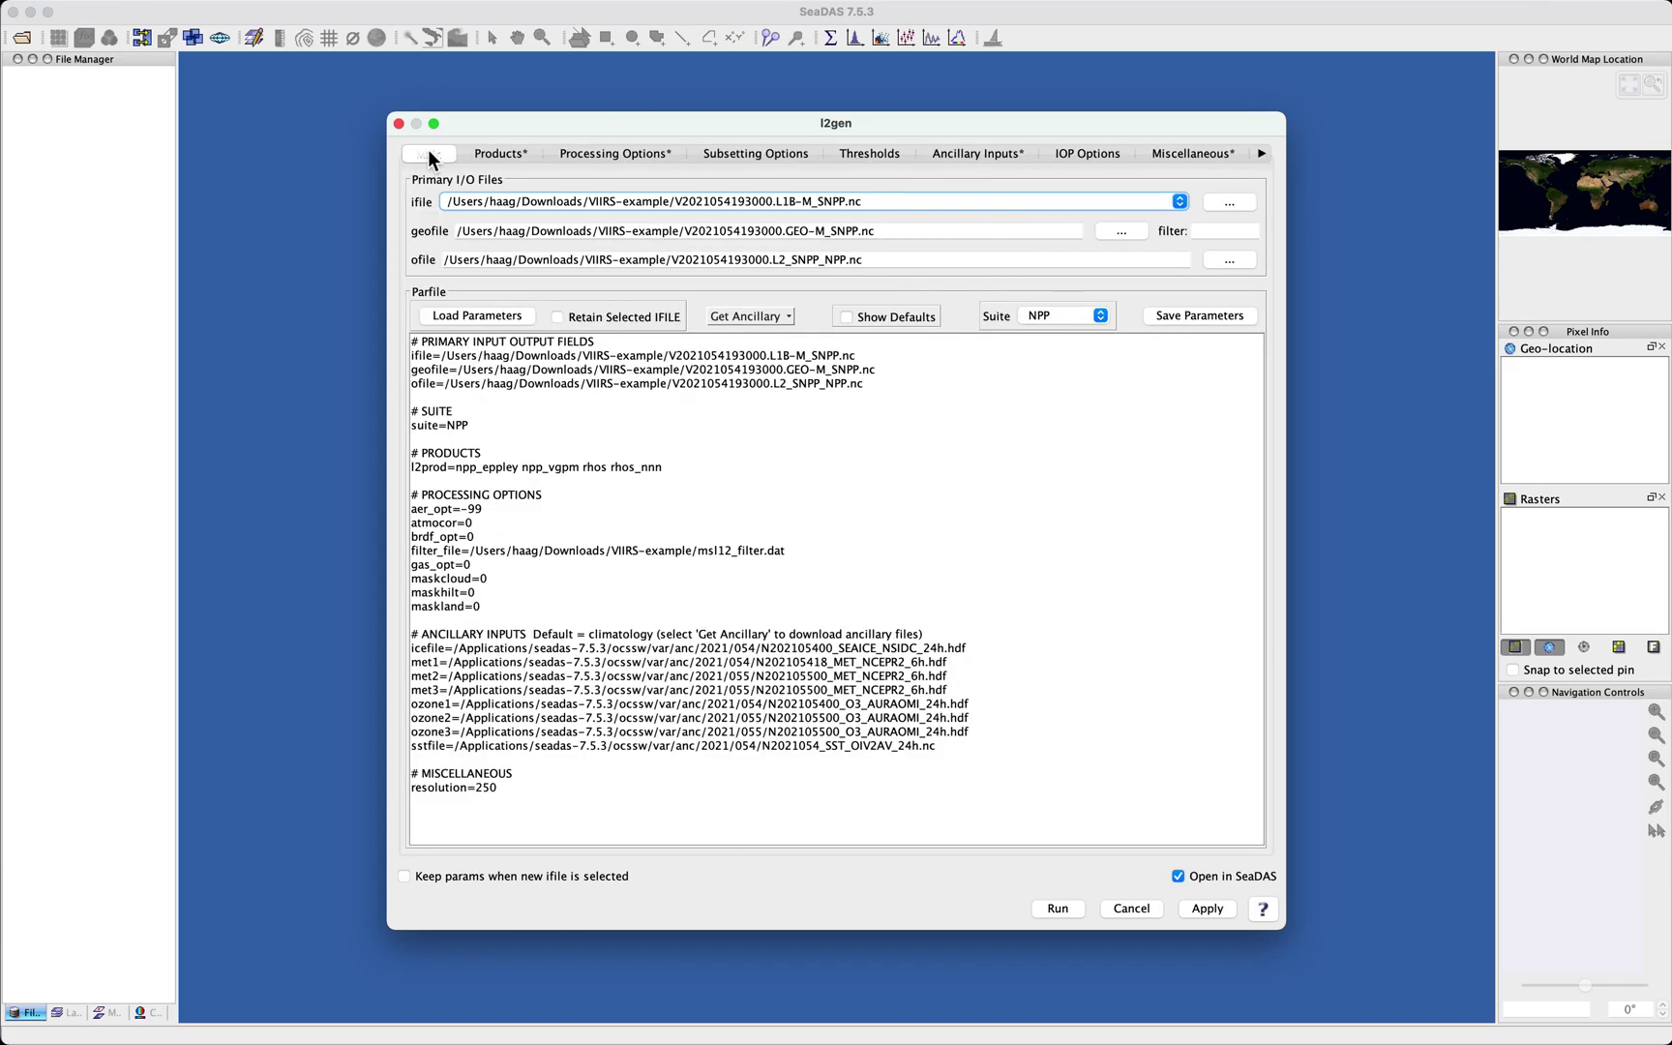
click(1205, 908)
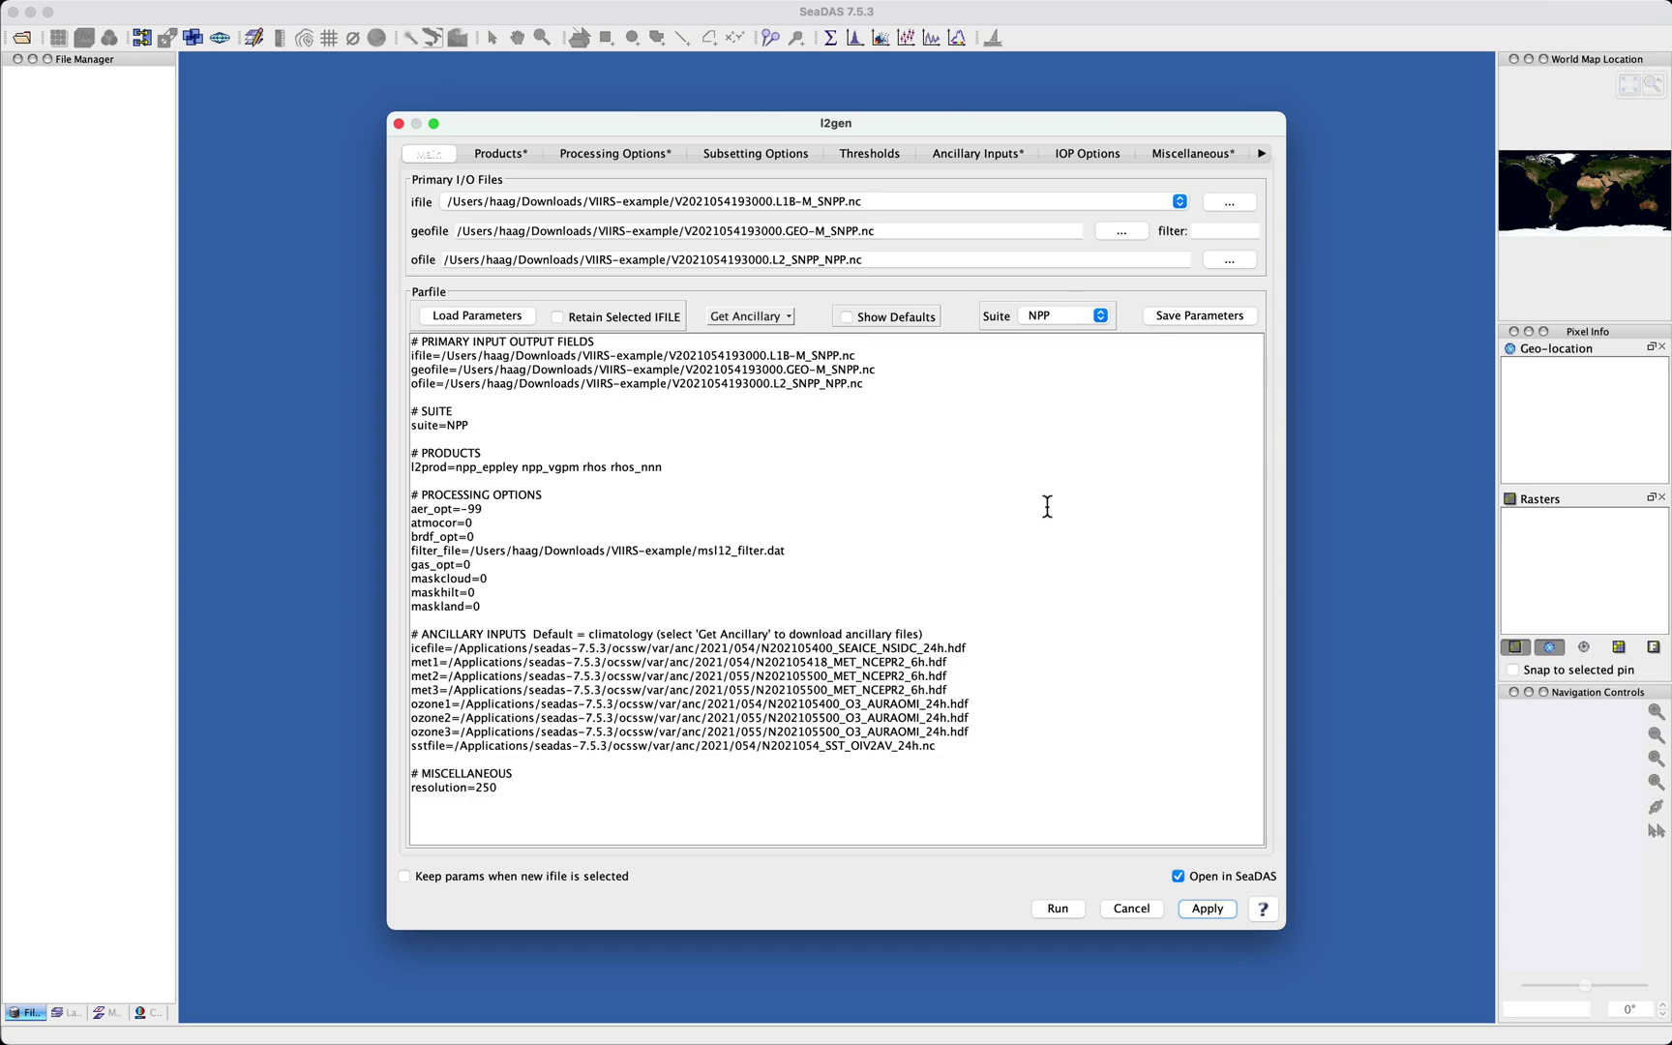
- Start saving the parameters to a file and choose the VIIRS-example folder inside Downloads as the location
click(1197, 319)
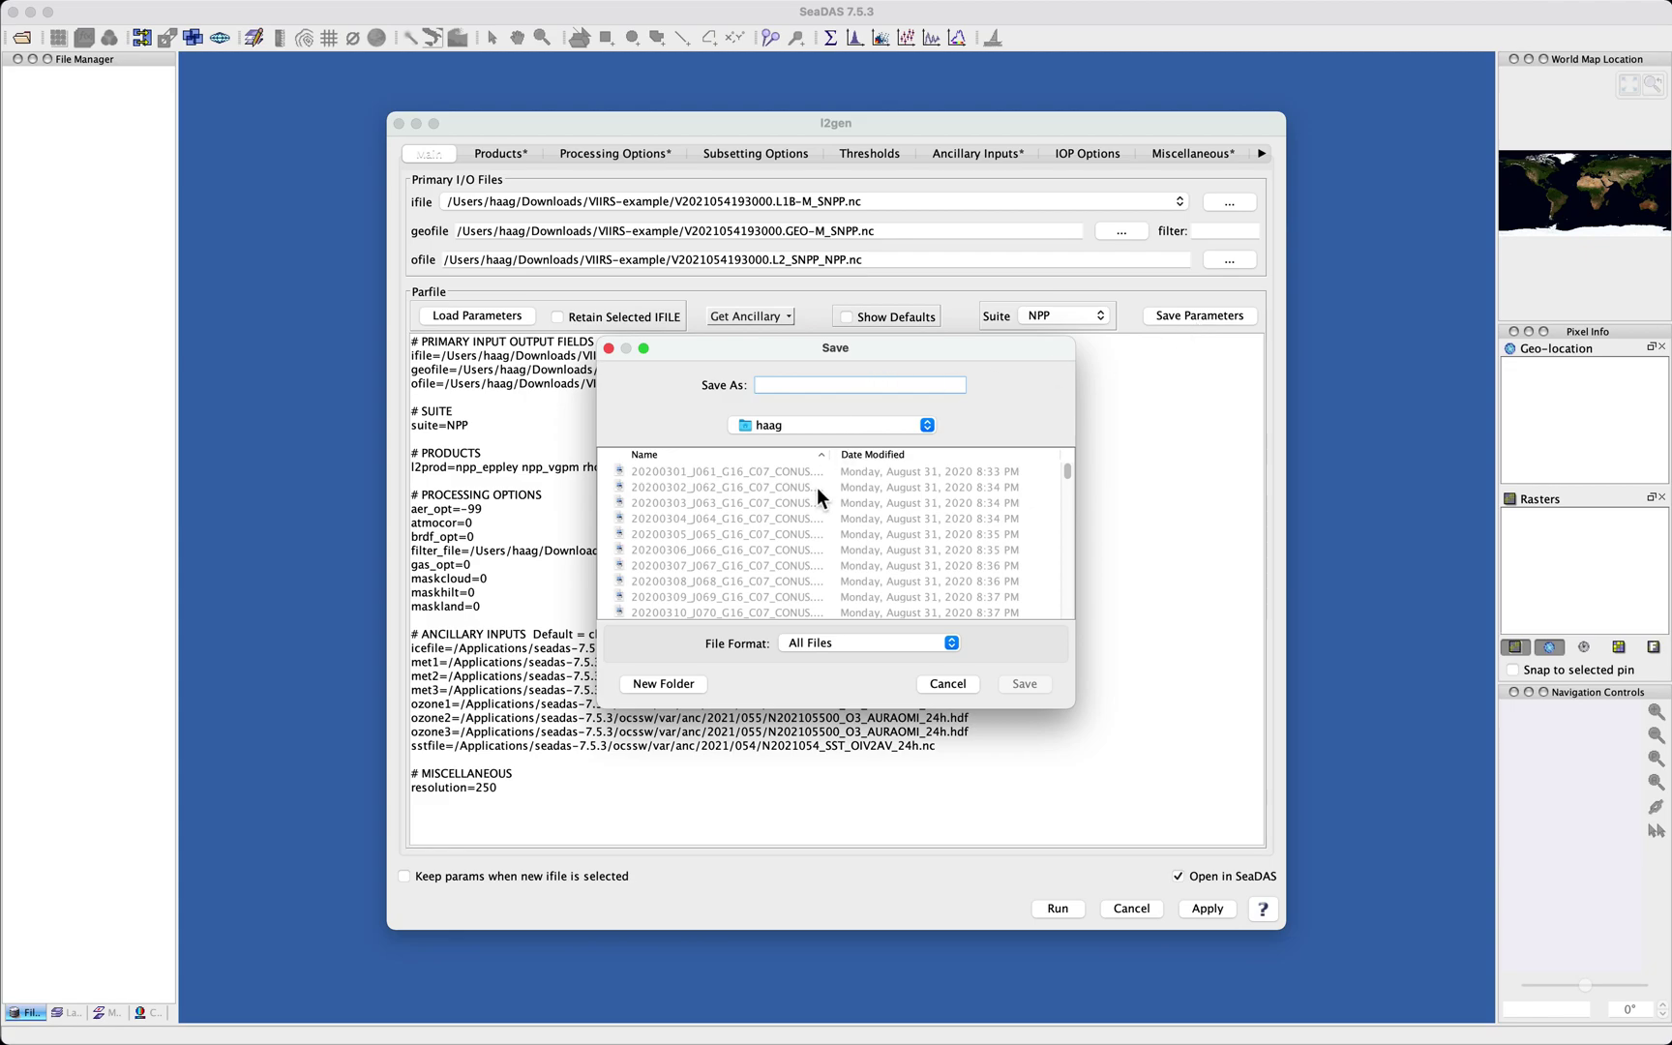
scroll(723, 551, down, 15)
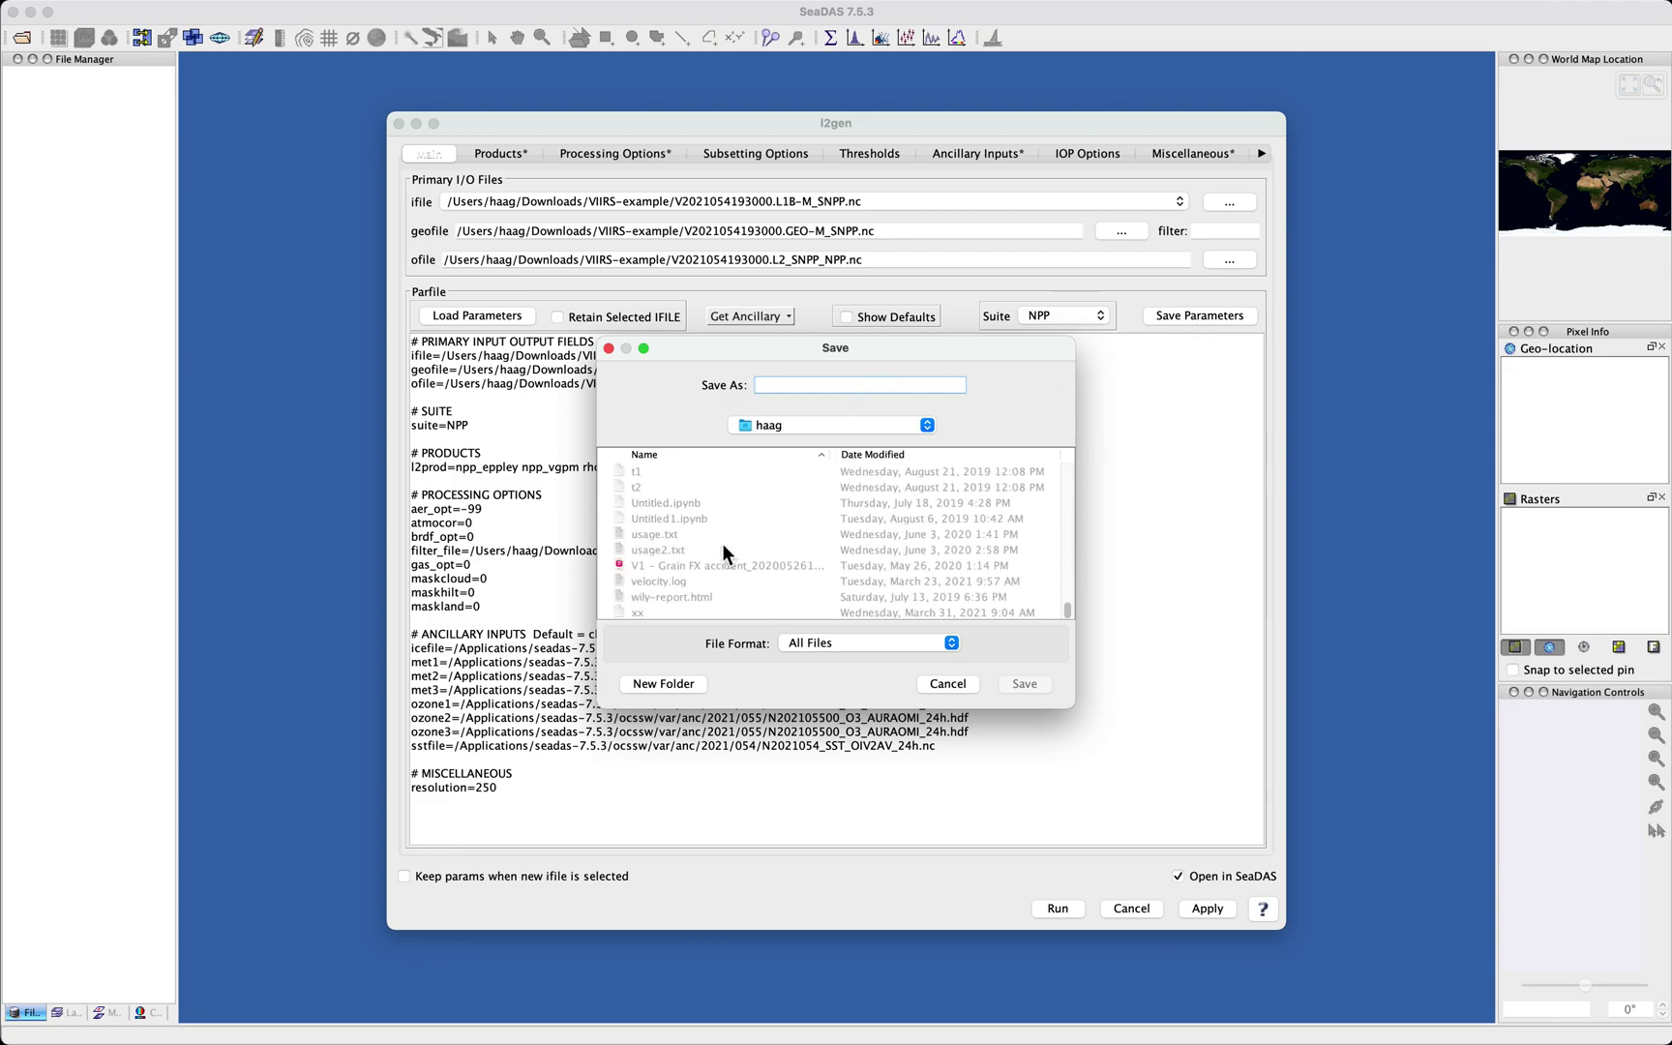
scroll(723, 544, up, 10)
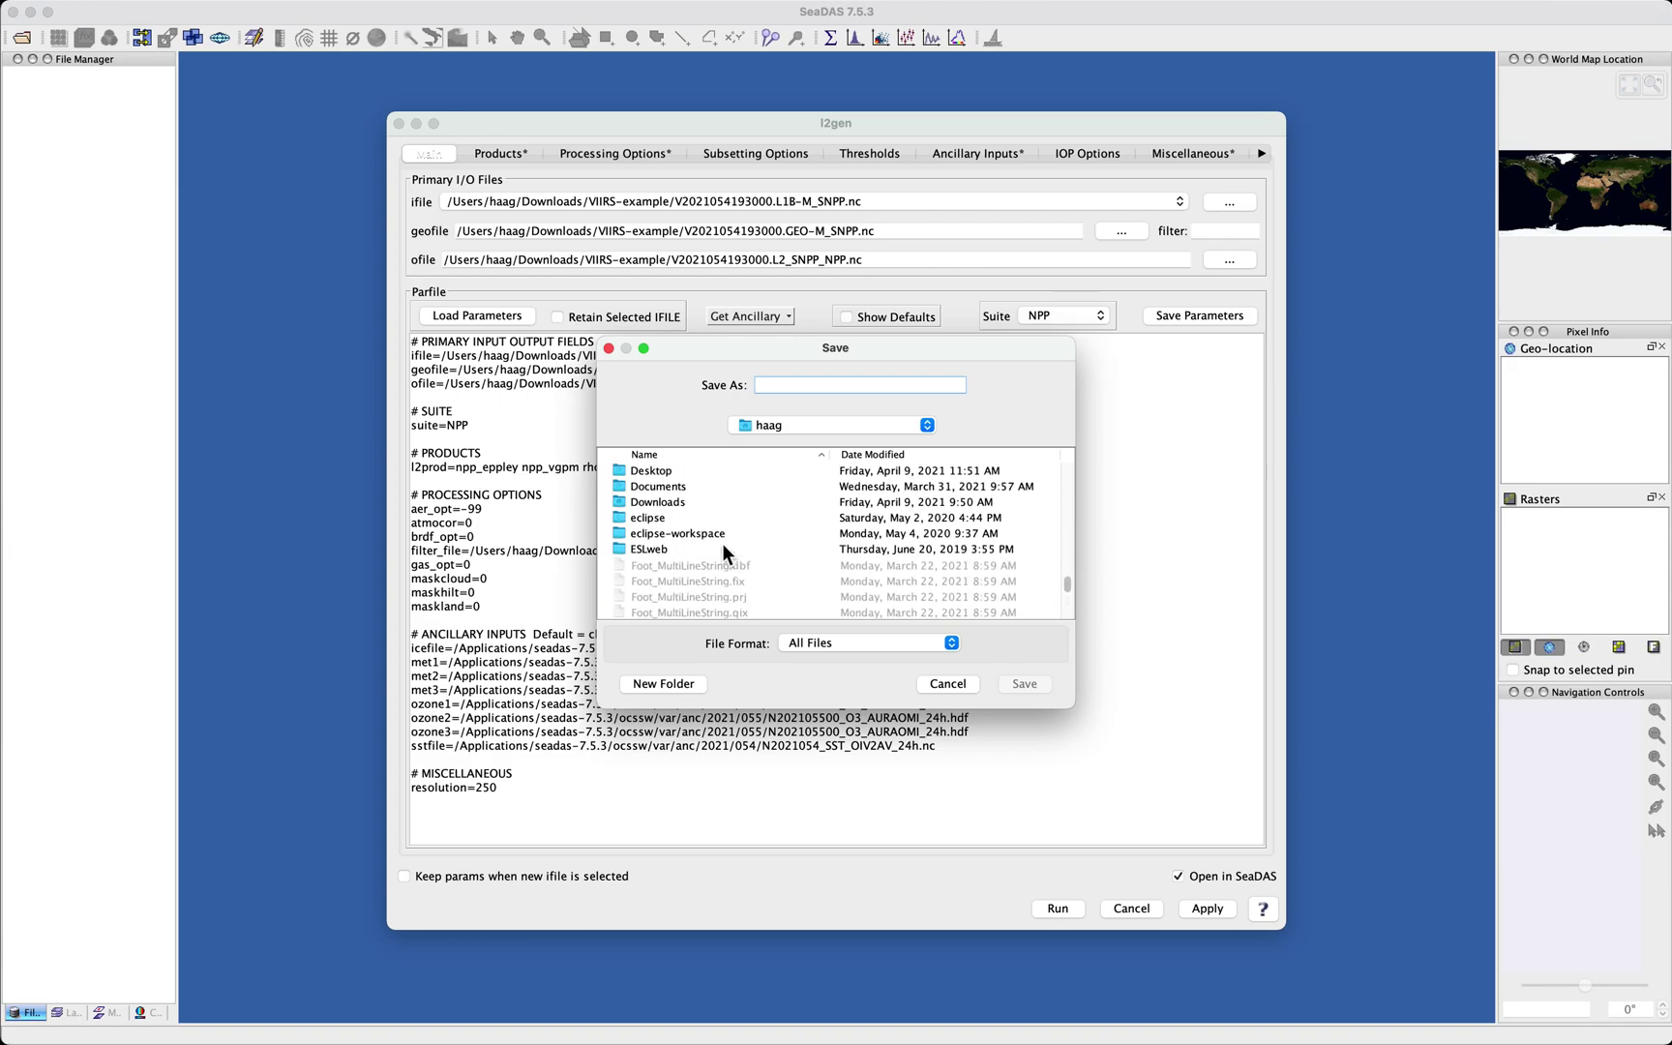
double_click(631, 502)
click(884, 453)
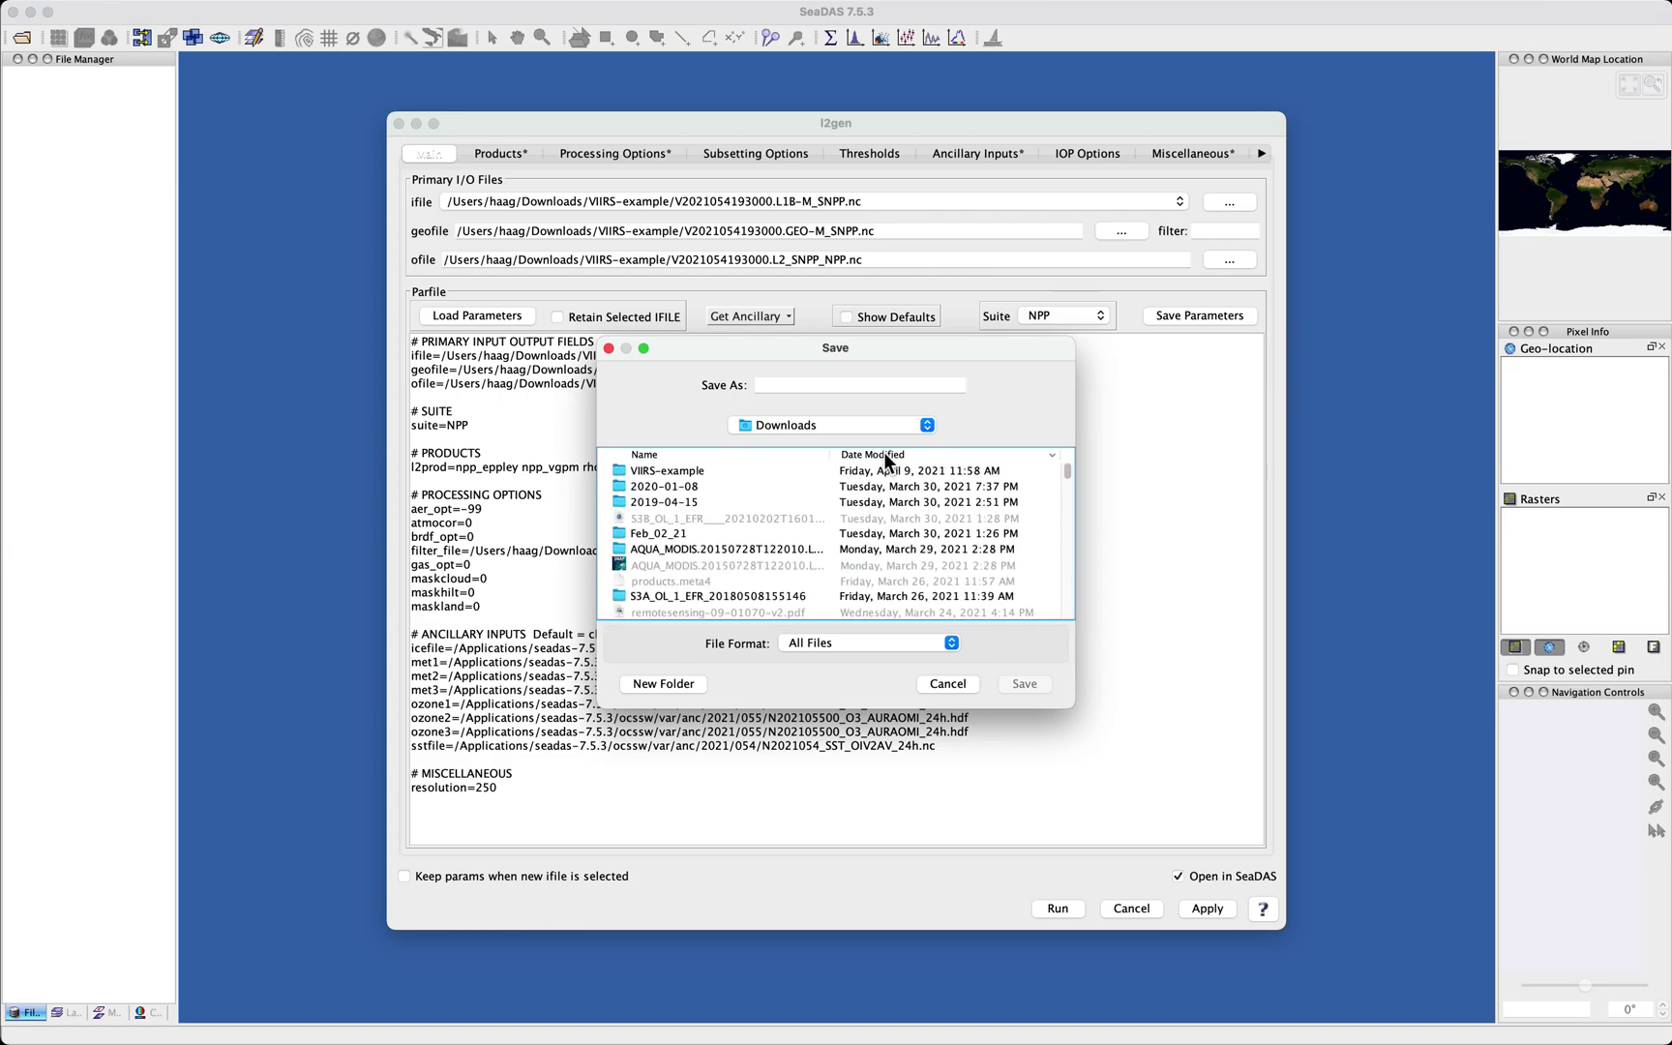
double_click(658, 475)
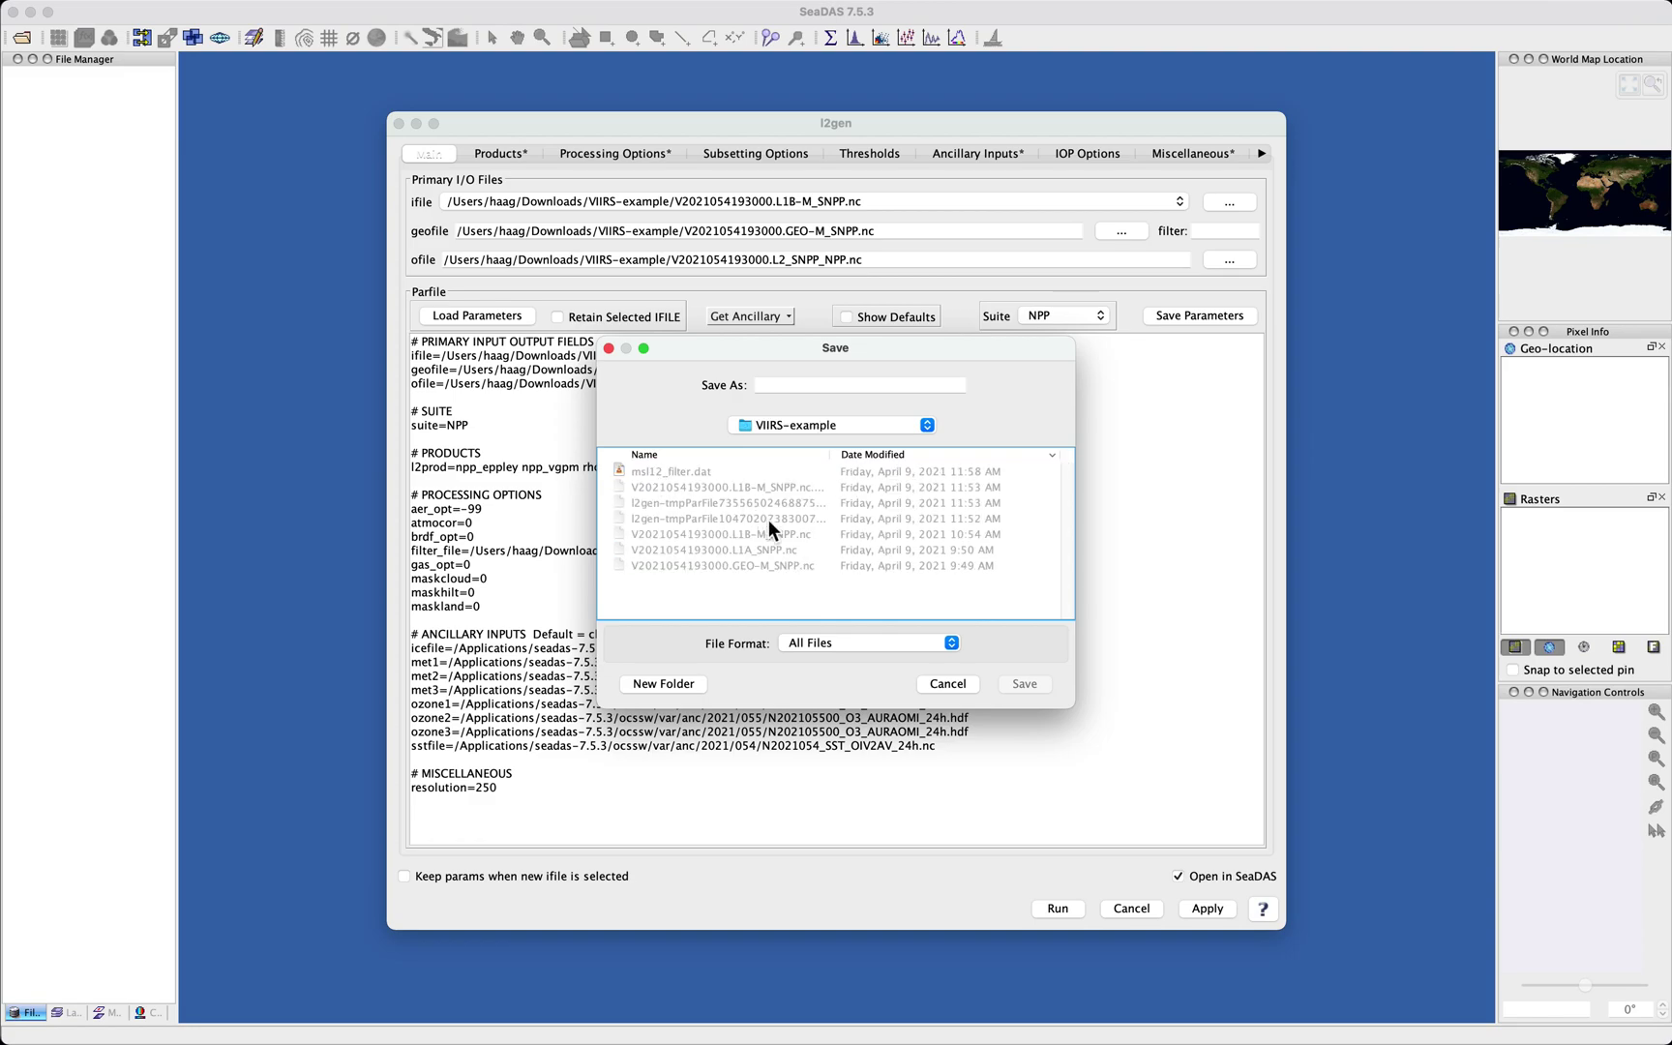
click(700, 550)
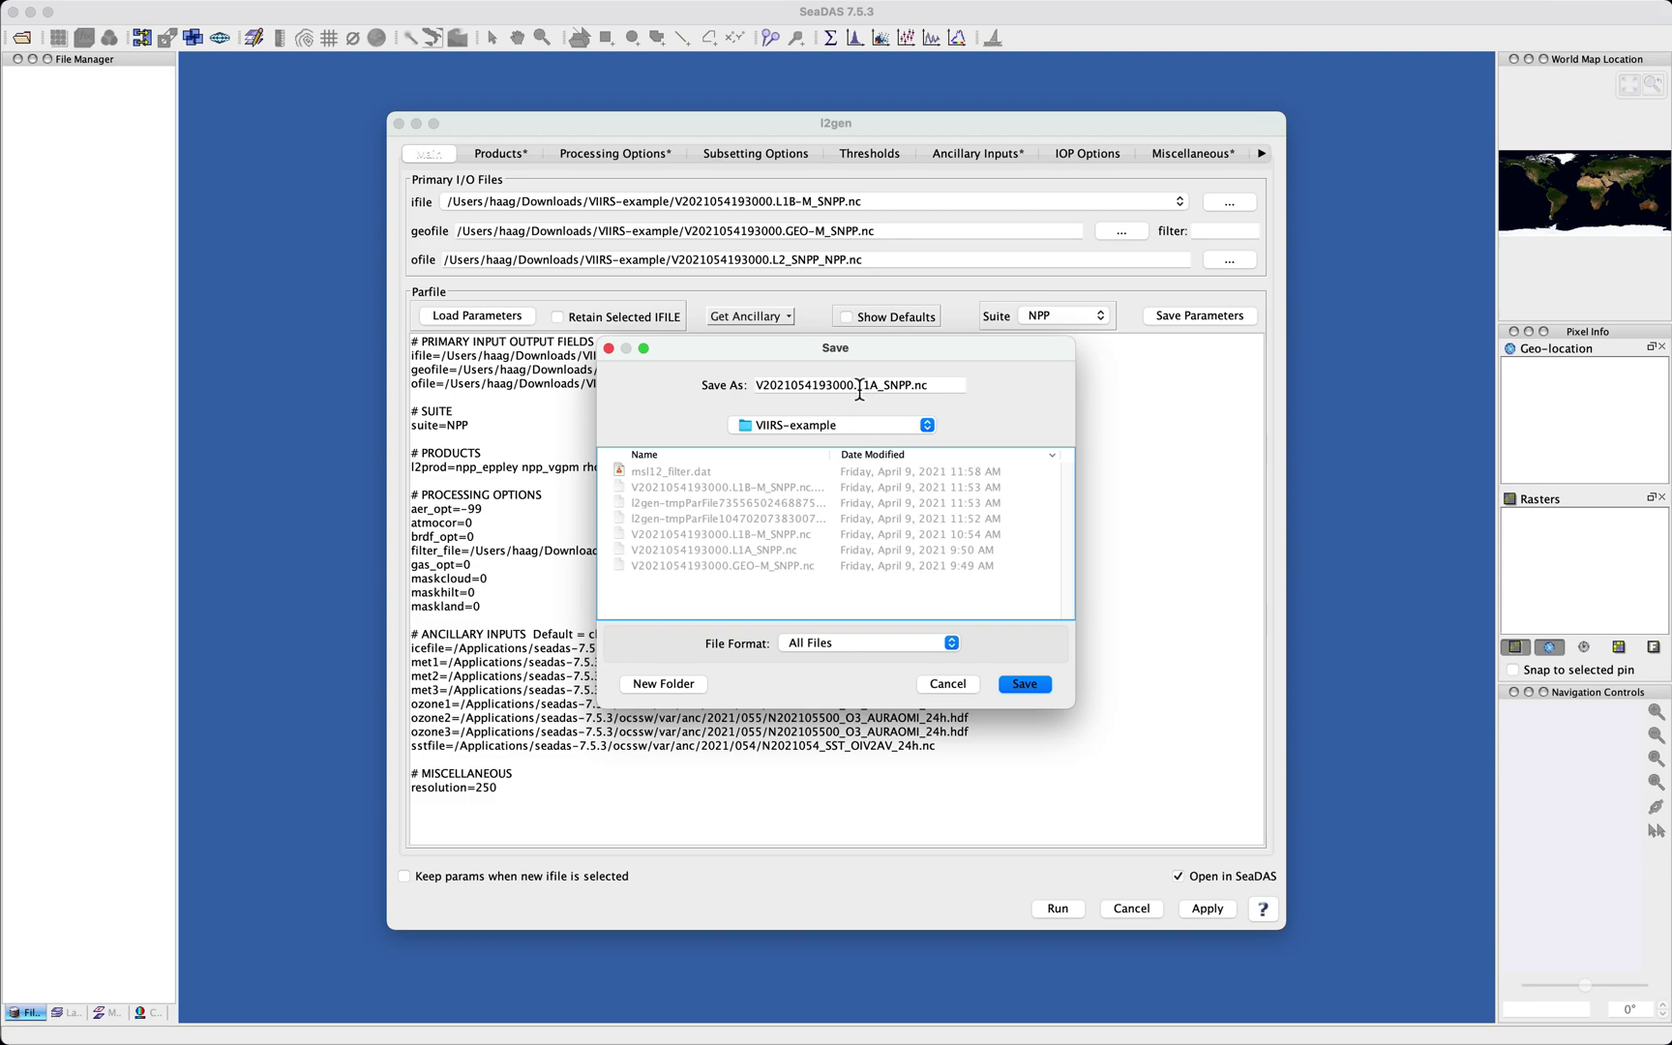
click(937, 389)
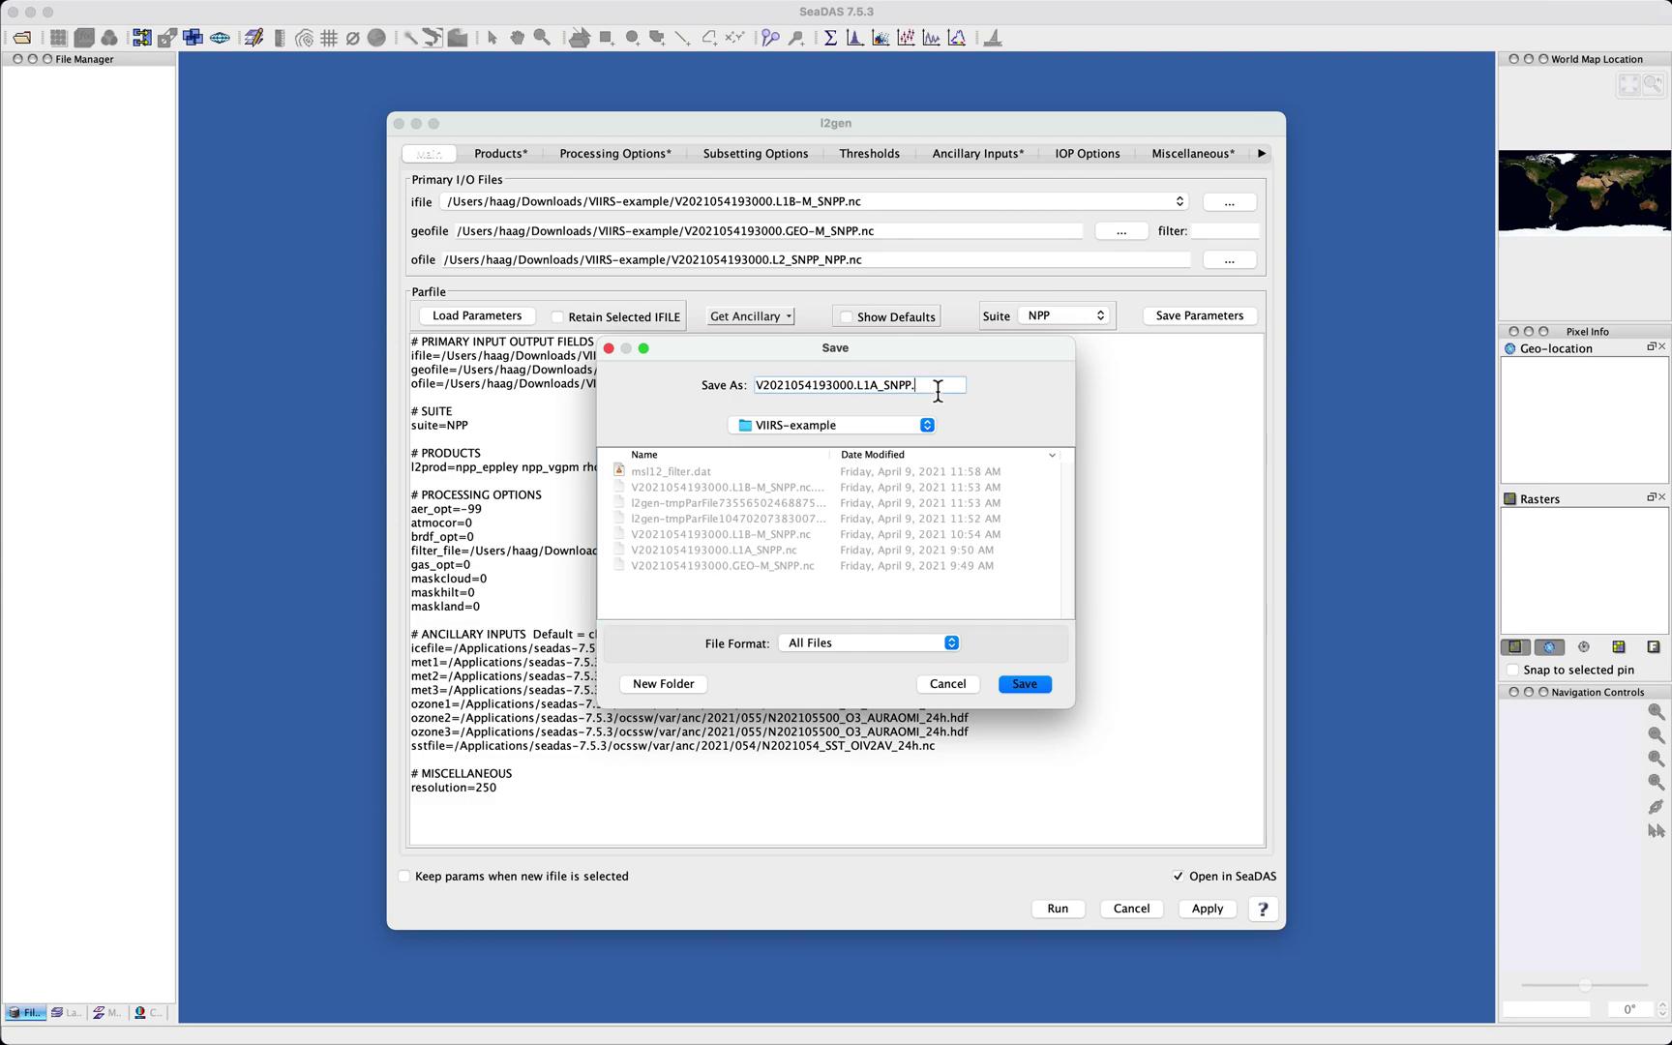
key(BackSpace)
key(BackSpace)
key(BackSpace)
key(BackSpace)
key(BackSpace)
key(BackSpace)
key(BackSpace)
key(BackSpace)
text(par)
click(1020, 686)
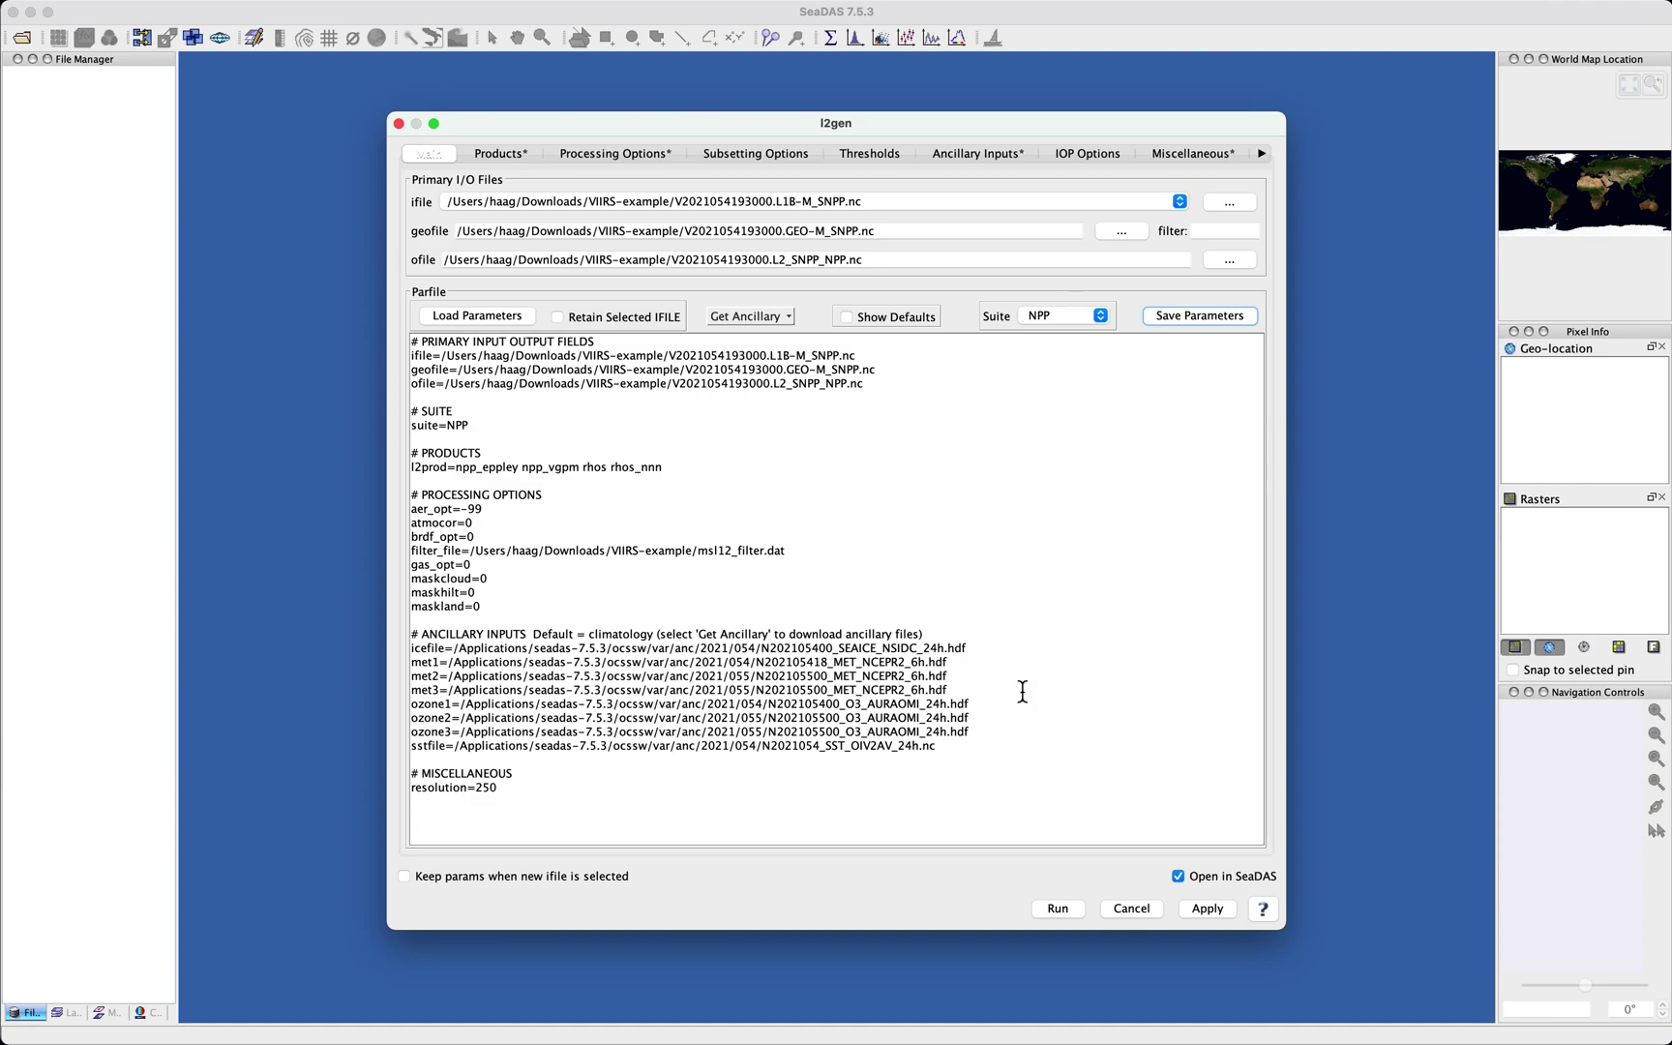
click(1057, 908)
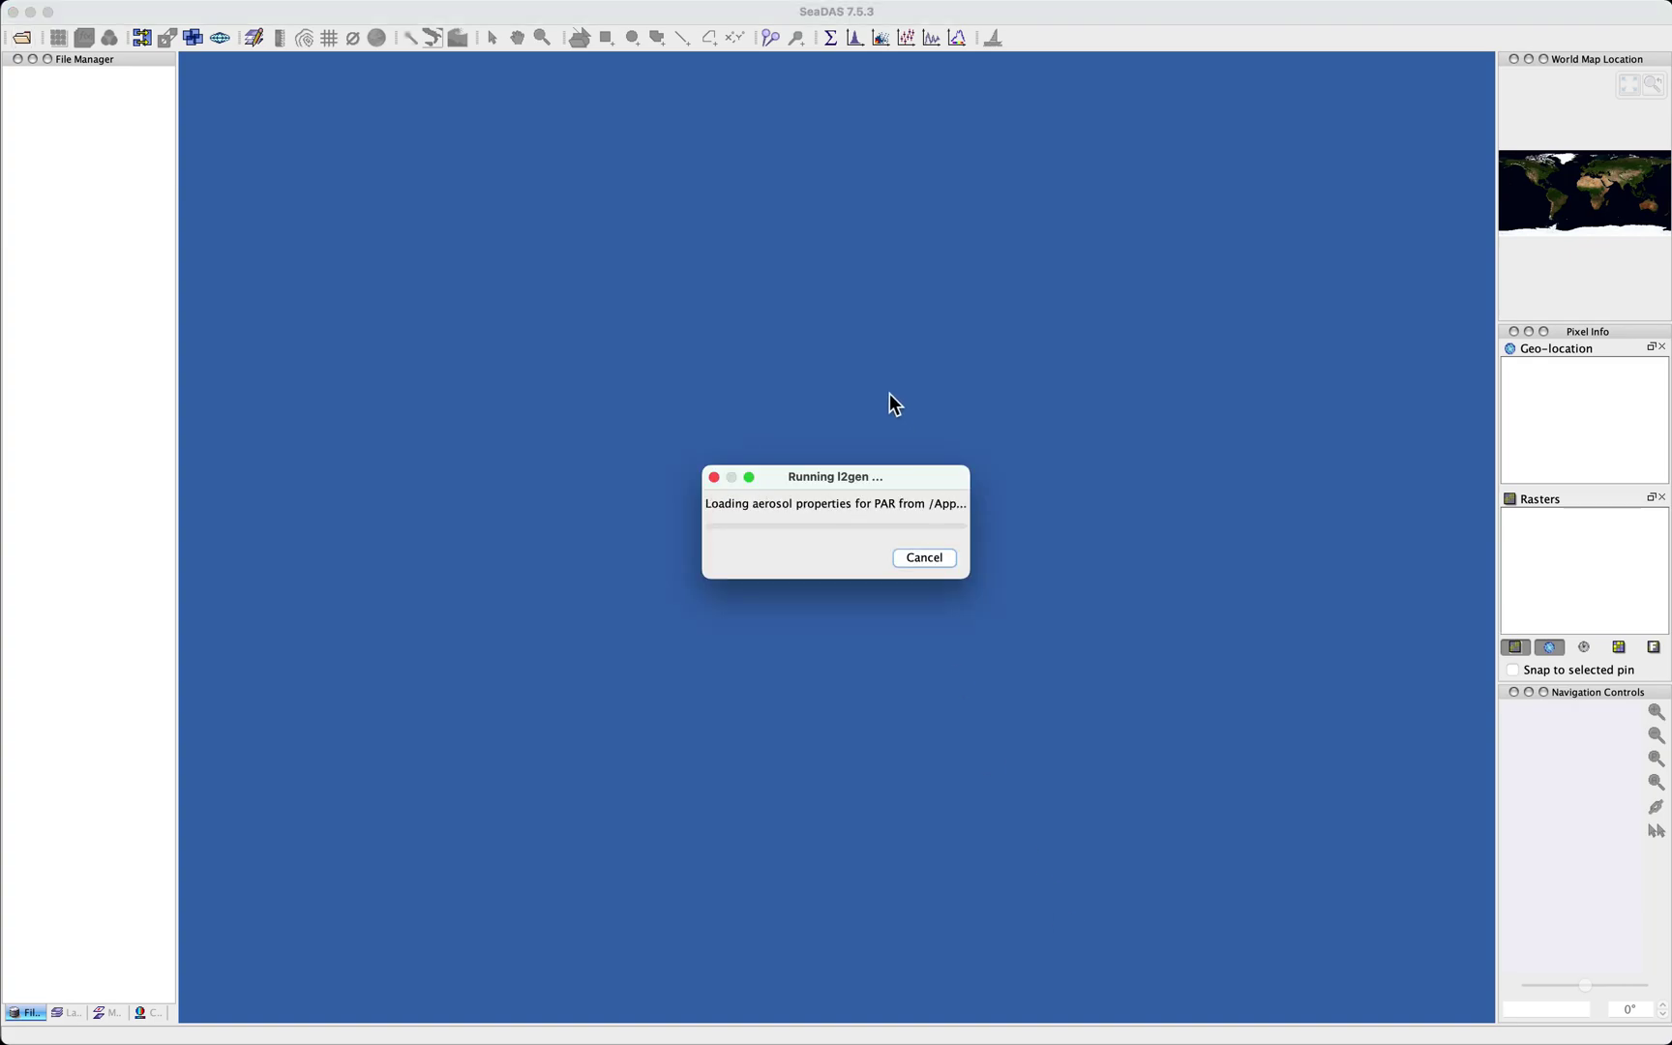